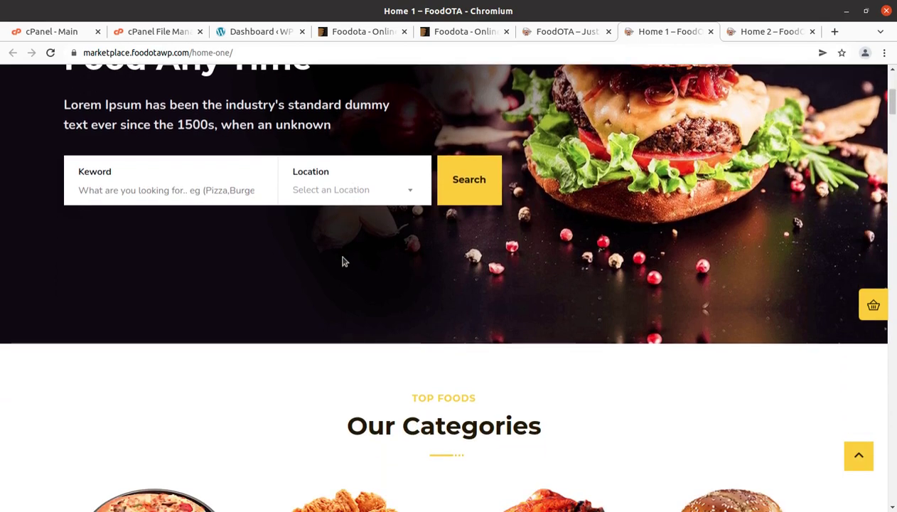
- Scroll down through the Foodota Home 1 demo page
{"action": "scroll", "coordinate": [280, 268], "scroll_direction": "down", "scroll_amount": 4}
{"action": "scroll", "coordinate": [280, 268], "scroll_direction": "down", "scroll_amount": 1}
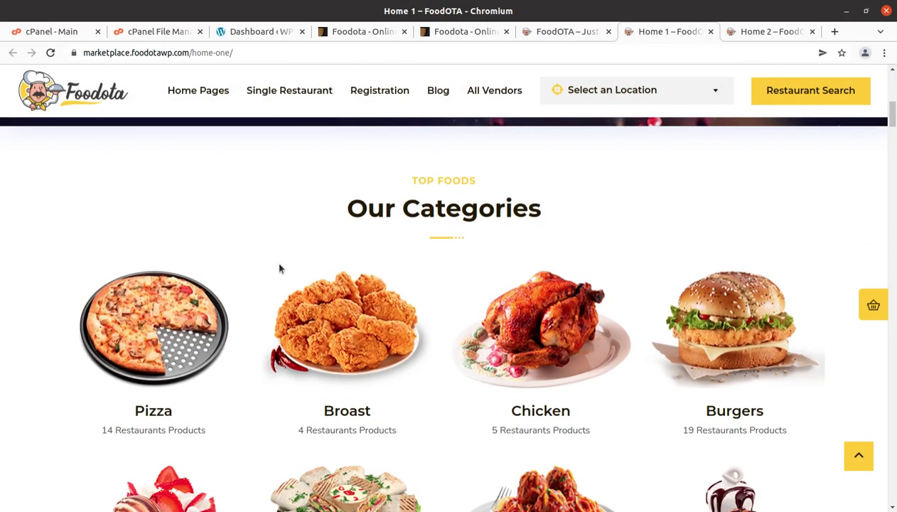
{"action": "scroll", "coordinate": [280, 268], "scroll_direction": "down", "scroll_amount": 2}
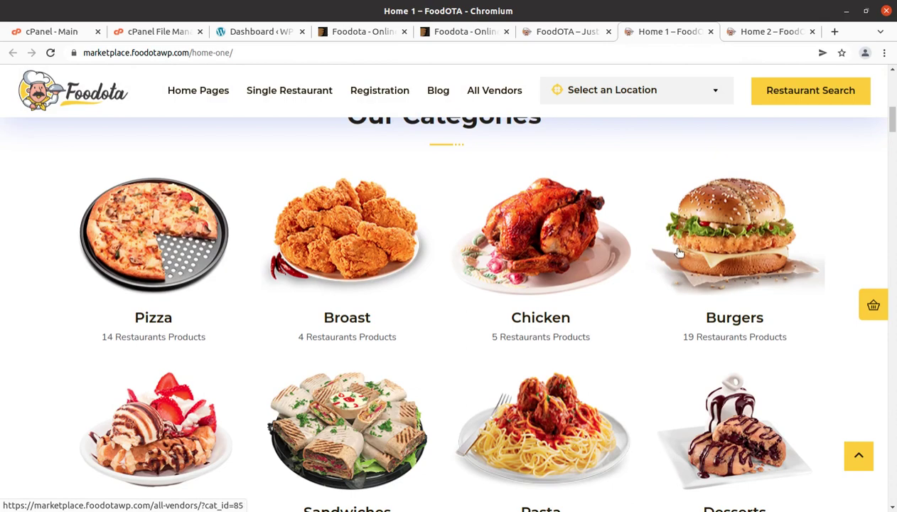
{"action": "scroll", "coordinate": [752, 258], "scroll_direction": "down", "scroll_amount": 1}
{"action": "scroll", "coordinate": [752, 257], "scroll_direction": "down", "scroll_amount": 3}
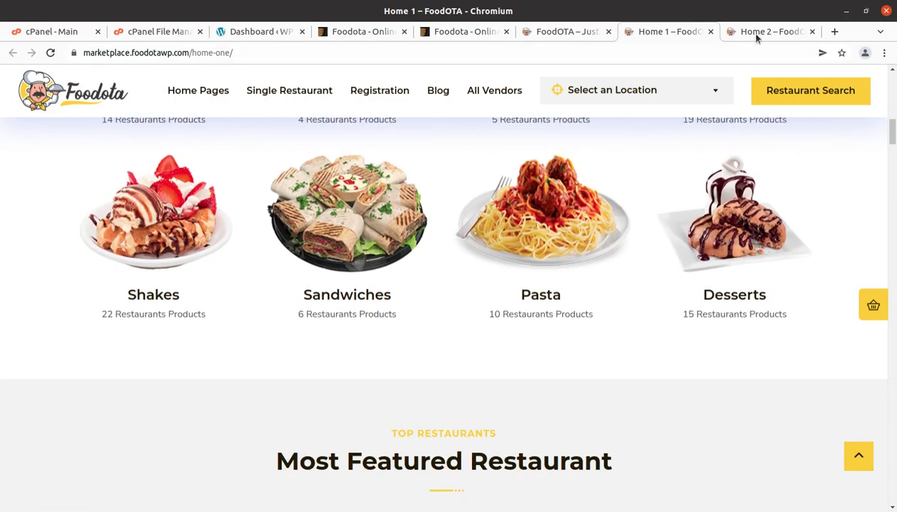
- Switch to the Home 2 demo and browse its food categories and featured restaurants
{"action": "left_click", "coordinate": [746, 32]}
{"action": "scroll", "coordinate": [325, 337], "scroll_direction": "down", "scroll_amount": 5}
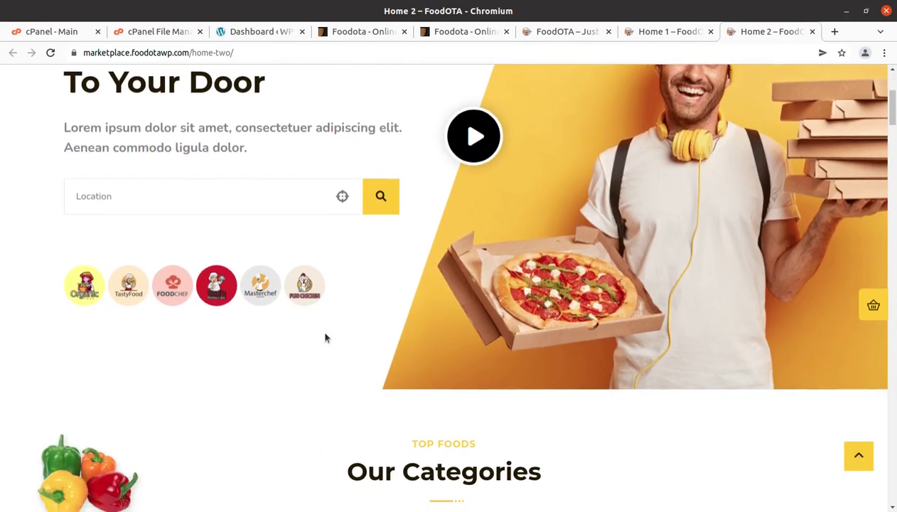
{"action": "scroll", "coordinate": [325, 337], "scroll_direction": "down", "scroll_amount": 2}
{"action": "scroll", "coordinate": [325, 337], "scroll_direction": "down", "scroll_amount": 3}
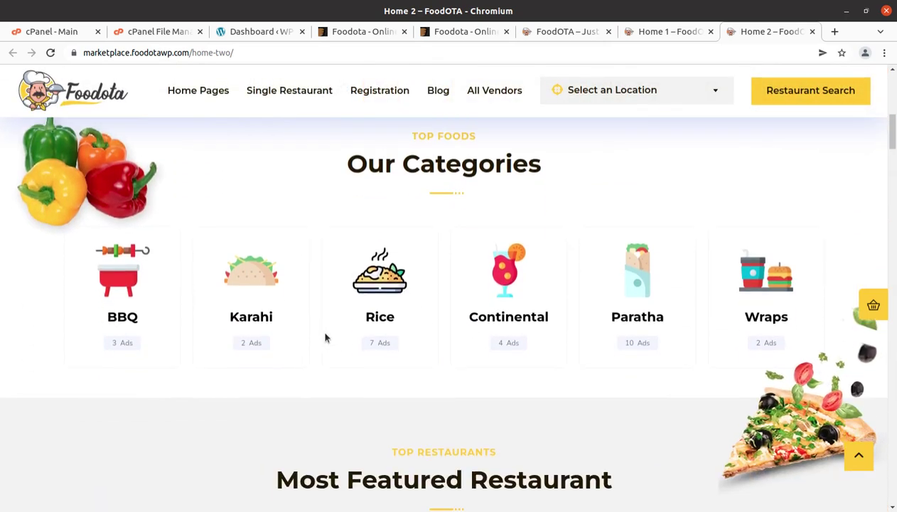
{"action": "scroll", "coordinate": [325, 337], "scroll_direction": "down", "scroll_amount": 3}
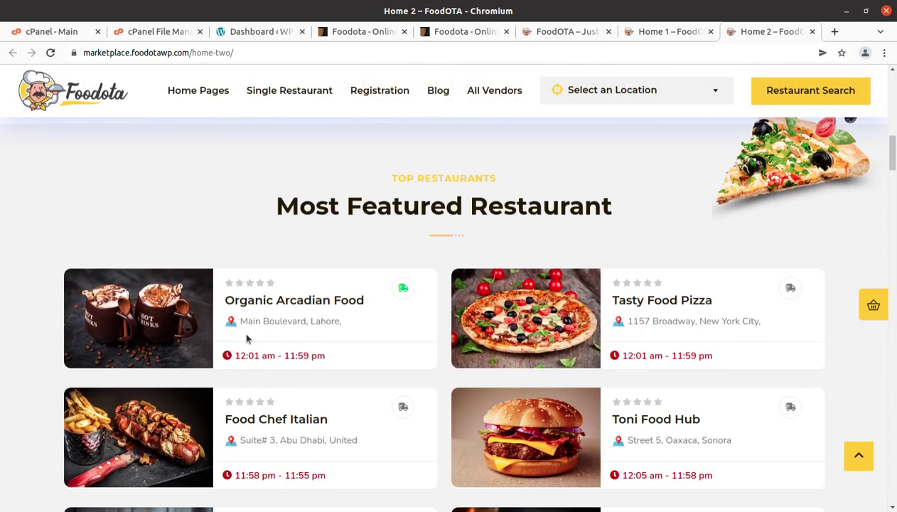
{"action": "scroll", "coordinate": [404, 236], "scroll_direction": "up", "scroll_amount": 5}
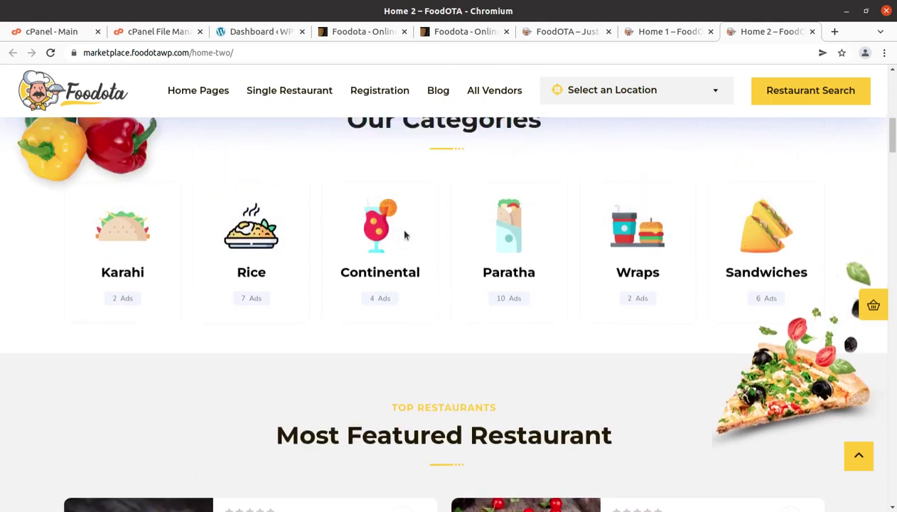
{"action": "scroll", "coordinate": [404, 229], "scroll_direction": "up", "scroll_amount": 2}
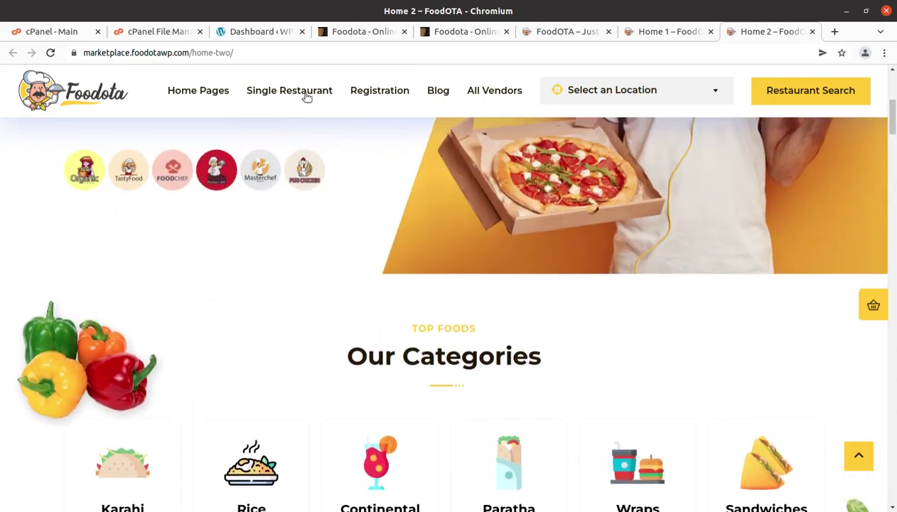
- Load the dev.foodotawp.com pizza homepage, browse its Super Delicious Deal items, and return to the top
{"action": "left_click", "coordinate": [307, 95]}
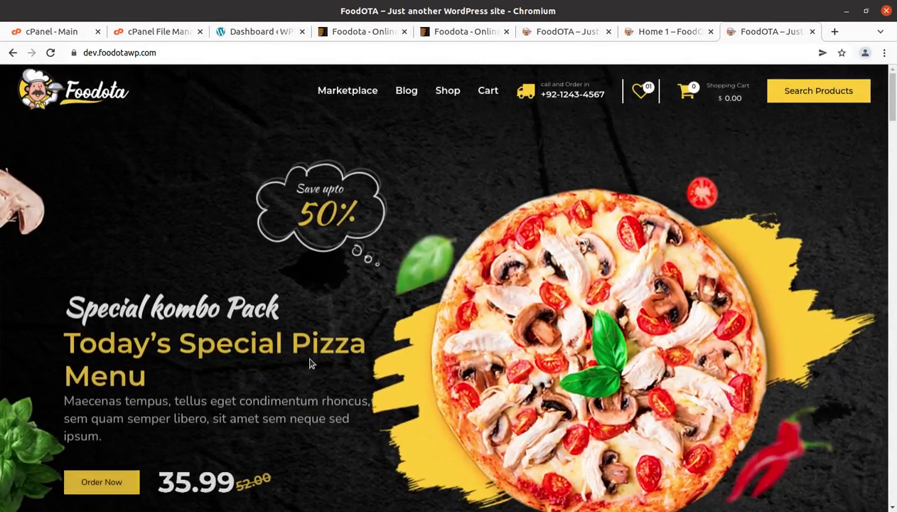
{"action": "scroll", "coordinate": [311, 356], "scroll_direction": "down", "scroll_amount": 5}
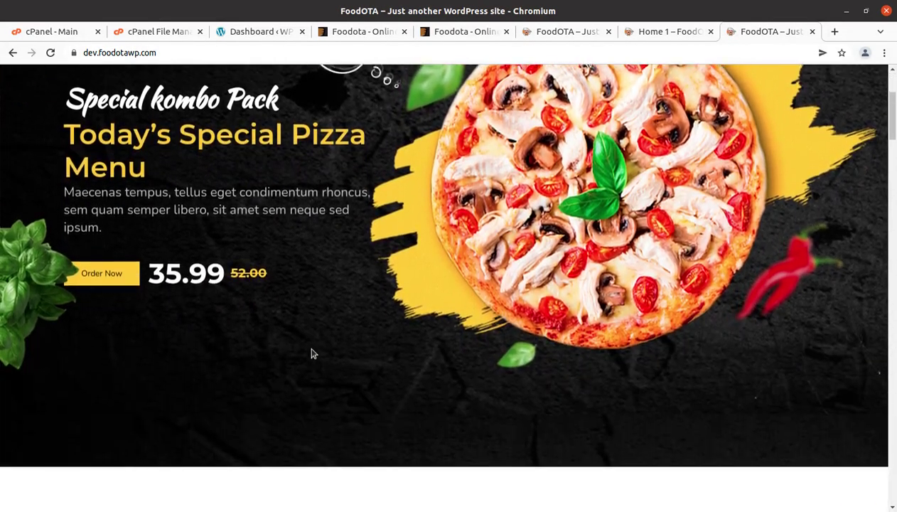
{"action": "scroll", "coordinate": [311, 354], "scroll_direction": "down", "scroll_amount": 4}
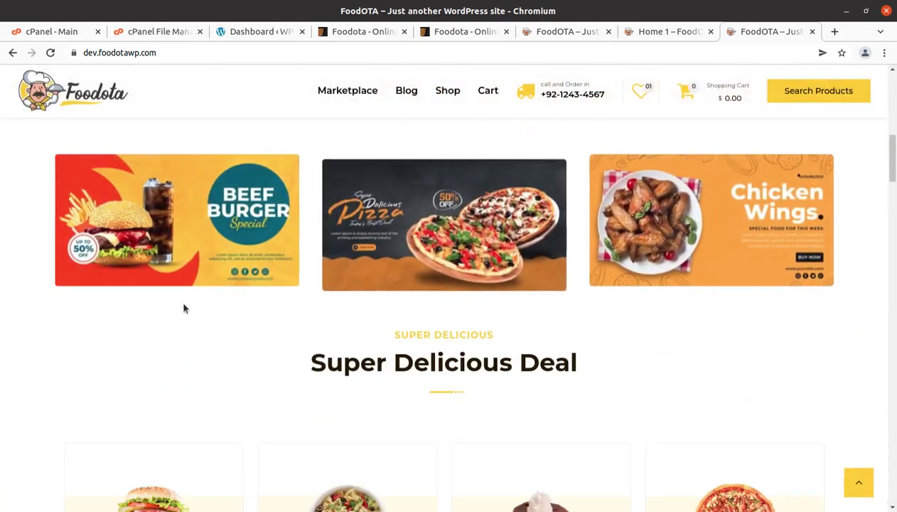
{"action": "scroll", "coordinate": [373, 294], "scroll_direction": "down", "scroll_amount": 3}
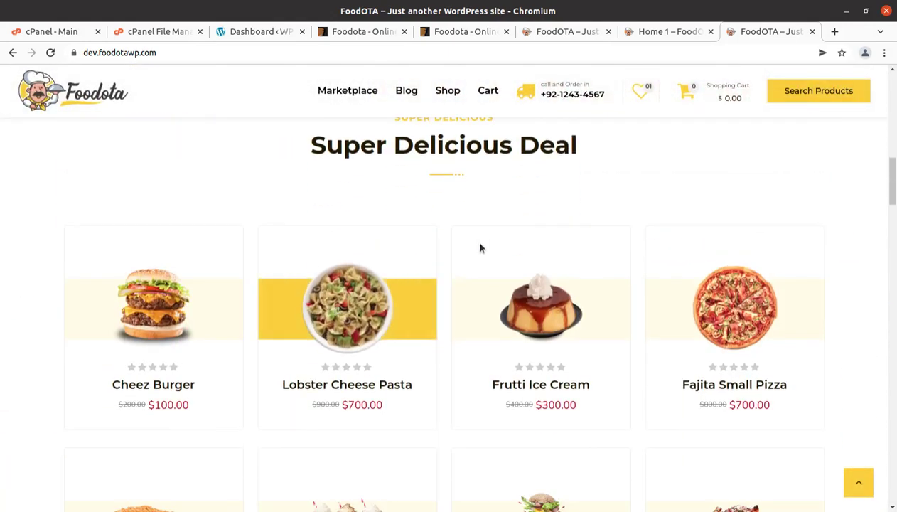
{"action": "scroll", "coordinate": [552, 276], "scroll_direction": "up", "scroll_amount": 7}
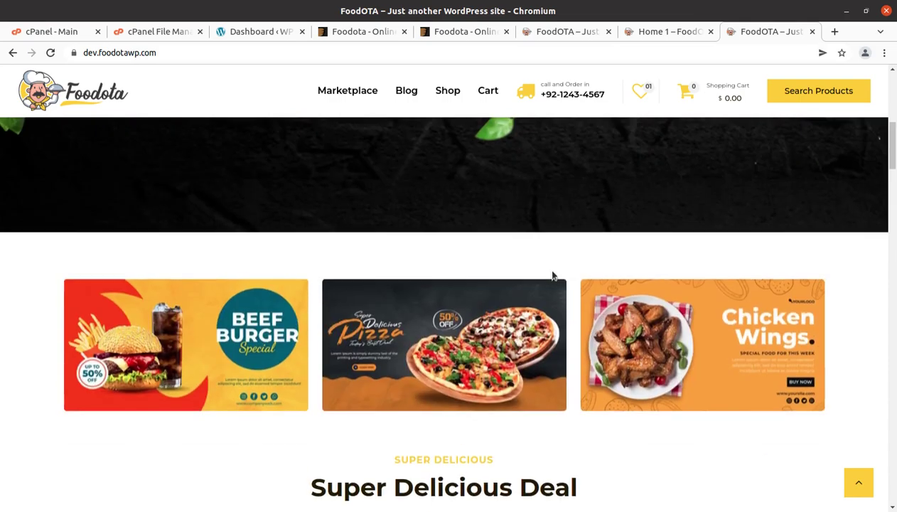
{"action": "scroll", "coordinate": [552, 275], "scroll_direction": "up", "scroll_amount": 3}
{"action": "scroll", "coordinate": [543, 266], "scroll_direction": "up", "scroll_amount": 2}
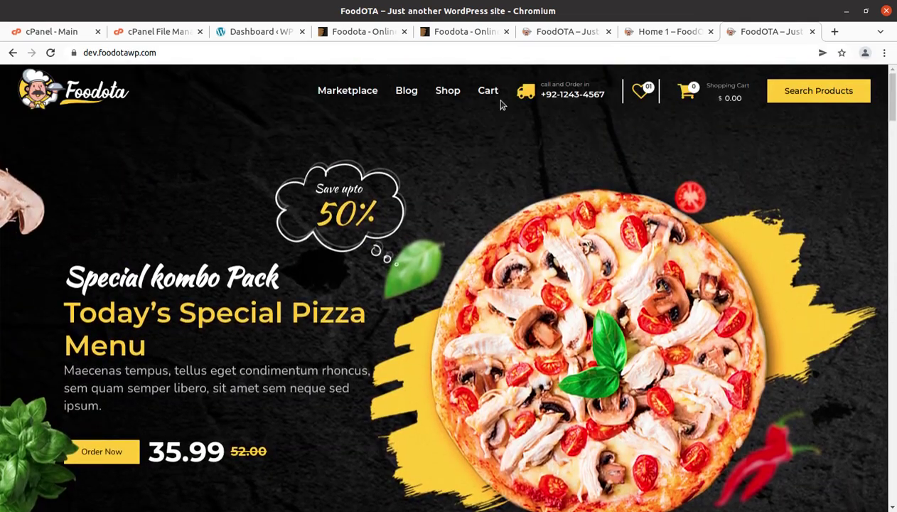
- Go back to the Home 2 demo page and scroll to its top
{"action": "left_click", "coordinate": [13, 53]}
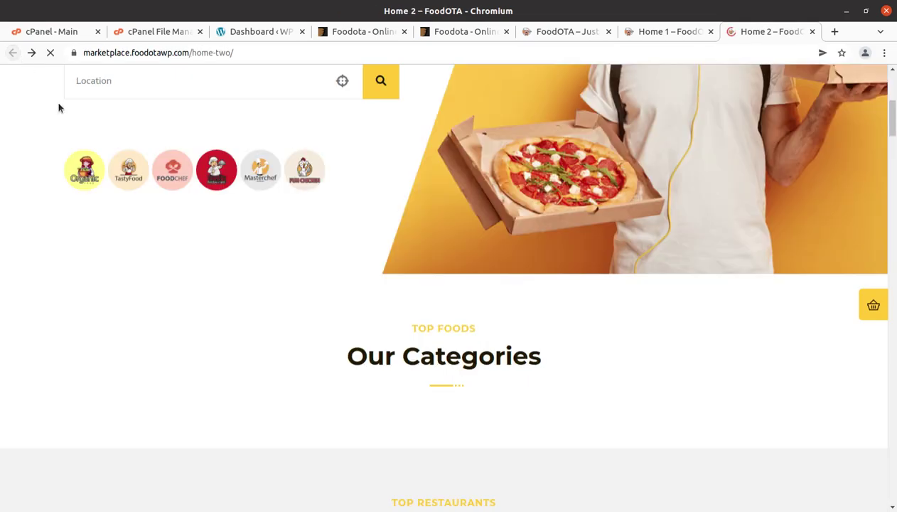
{"action": "scroll", "coordinate": [691, 222], "scroll_direction": "up", "scroll_amount": 2}
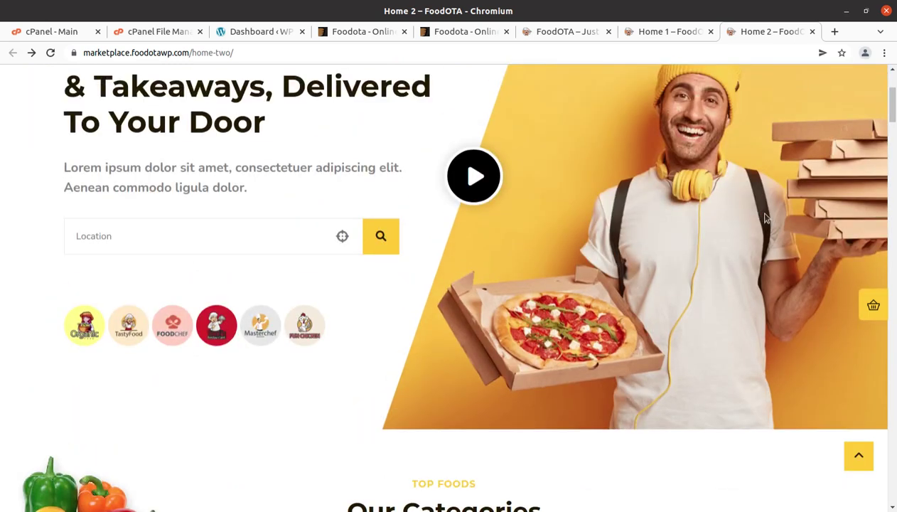
{"action": "scroll", "coordinate": [767, 217], "scroll_direction": "up", "scroll_amount": 3}
- Browse the All Vendors restaurant cards, then view the ThemeForest page's $48 Regular License
{"action": "left_click", "coordinate": [802, 95]}
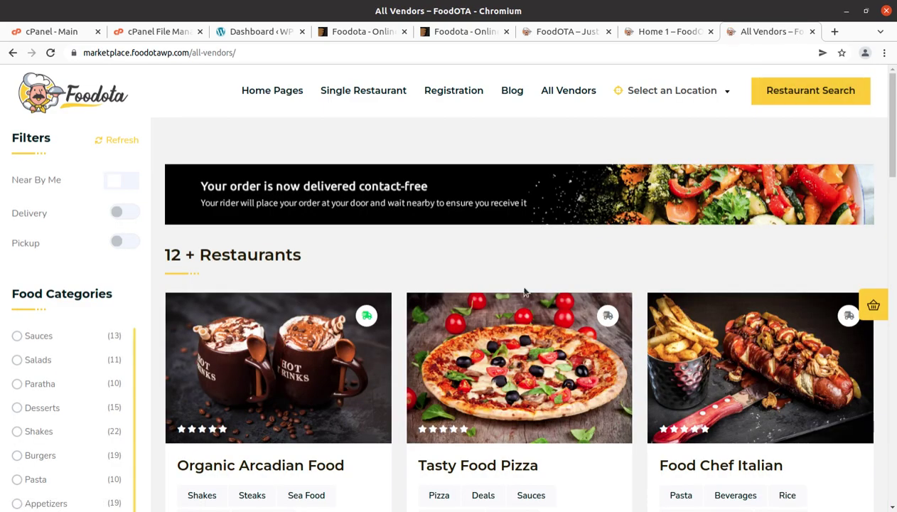
{"action": "scroll", "coordinate": [388, 355], "scroll_direction": "down", "scroll_amount": 4}
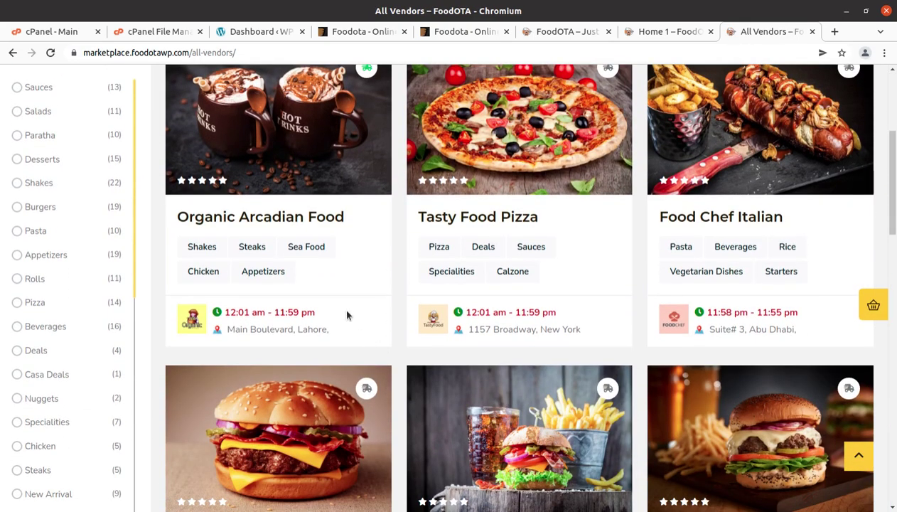
{"action": "scroll", "coordinate": [347, 314], "scroll_direction": "down", "scroll_amount": 2}
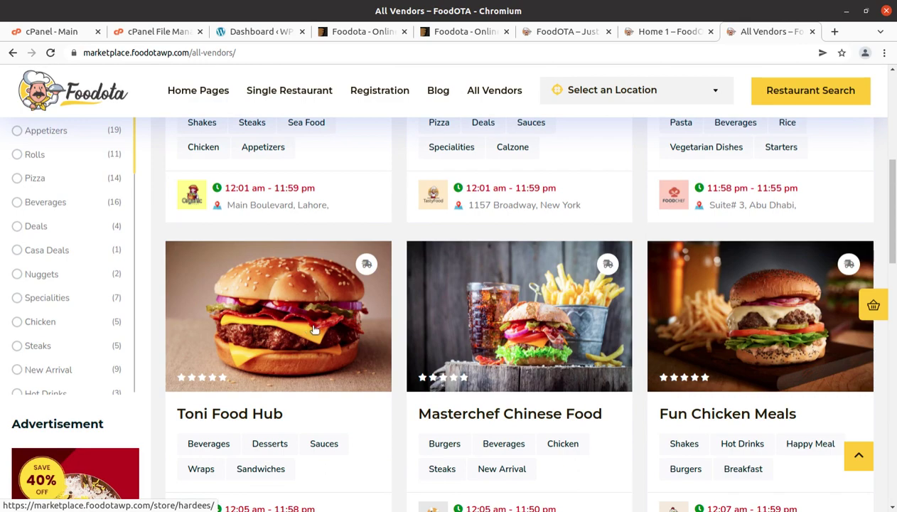
{"action": "scroll", "coordinate": [380, 345], "scroll_direction": "down", "scroll_amount": 3}
{"action": "scroll", "coordinate": [379, 345], "scroll_direction": "down", "scroll_amount": 6}
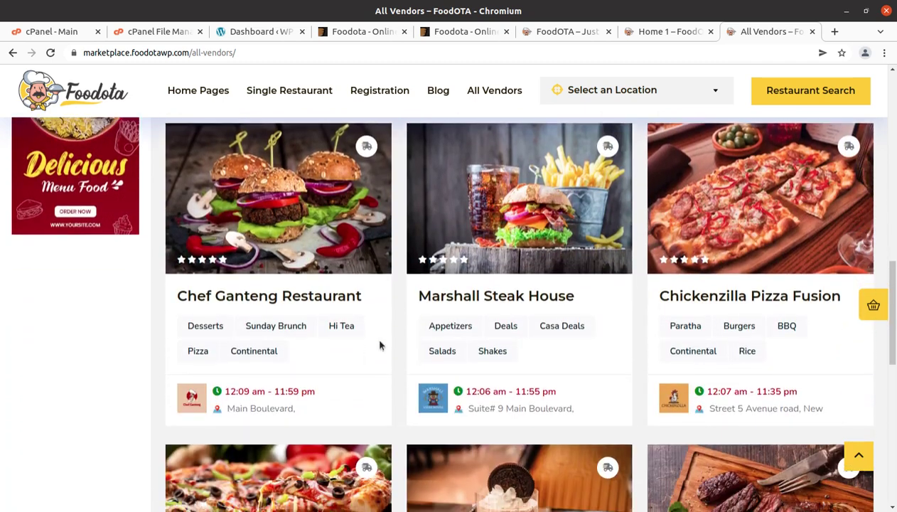
{"action": "scroll", "coordinate": [506, 357], "scroll_direction": "down", "scroll_amount": 2}
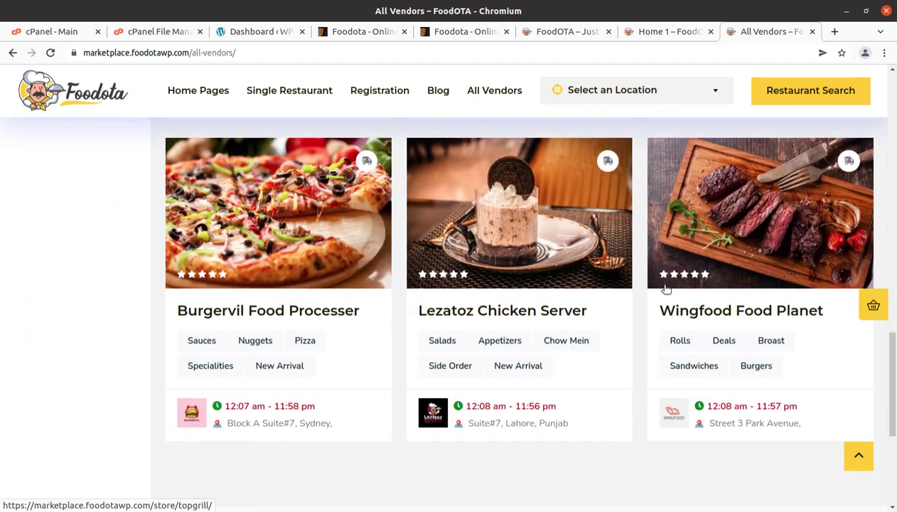
{"action": "left_click", "coordinate": [361, 33]}
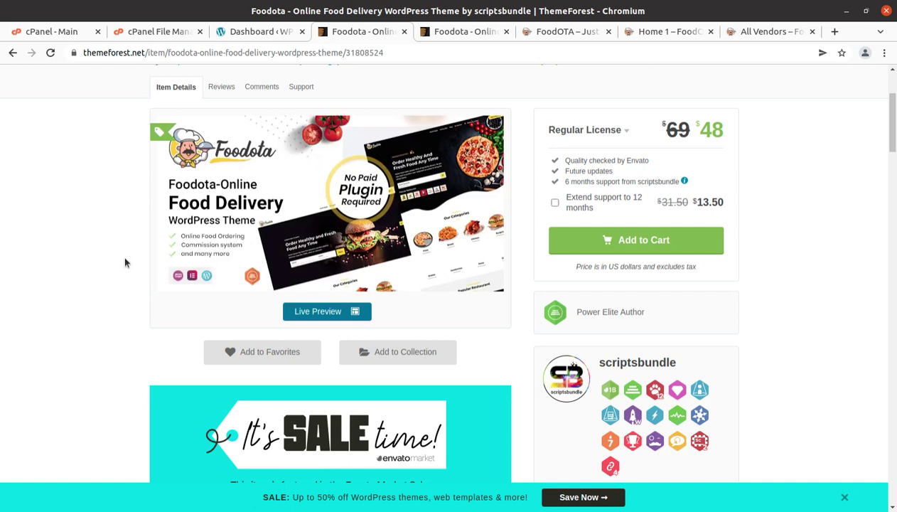
- Review the Foodota item details on ThemeForest, then return to the Home 1 demo
{"action": "scroll", "coordinate": [124, 262], "scroll_direction": "down", "scroll_amount": 4}
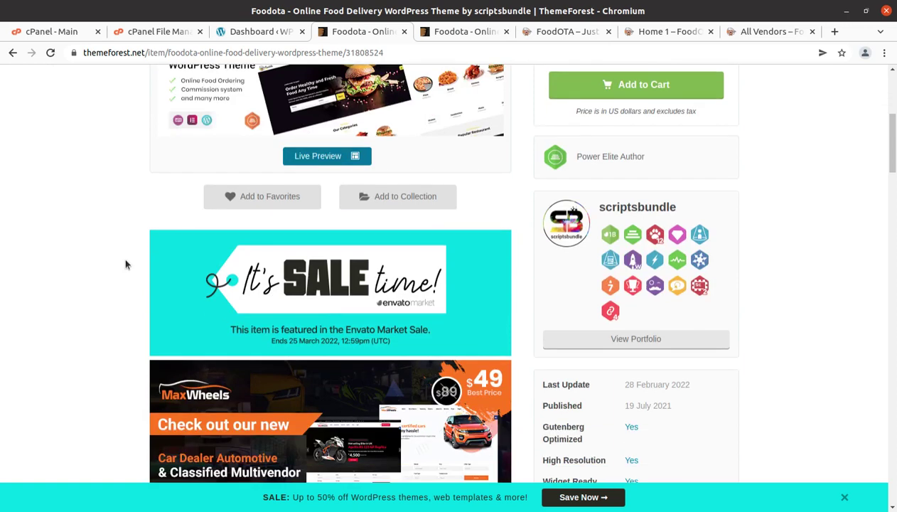
{"action": "scroll", "coordinate": [110, 287], "scroll_direction": "down", "scroll_amount": 2}
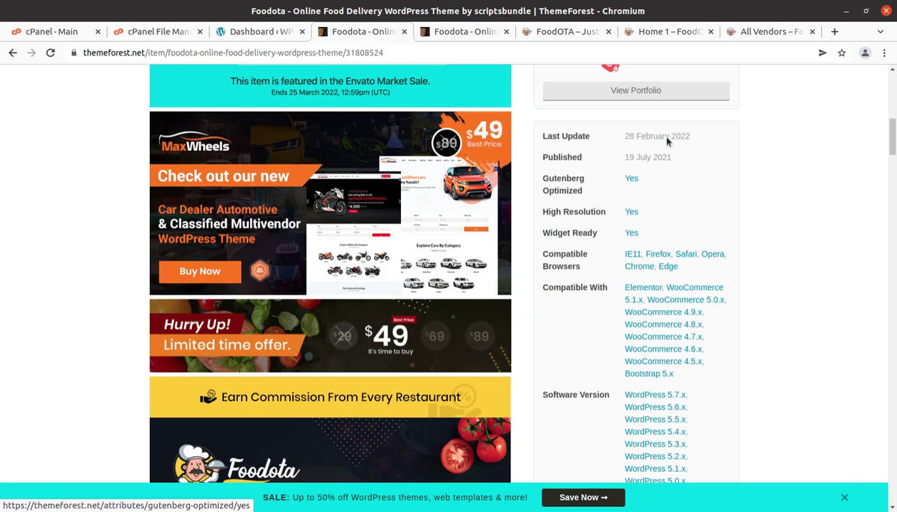
{"action": "left_click", "coordinate": [668, 31]}
- Return to the all-vendors restaurant listing
{"action": "scroll", "coordinate": [441, 343], "scroll_direction": "up", "scroll_amount": 3}
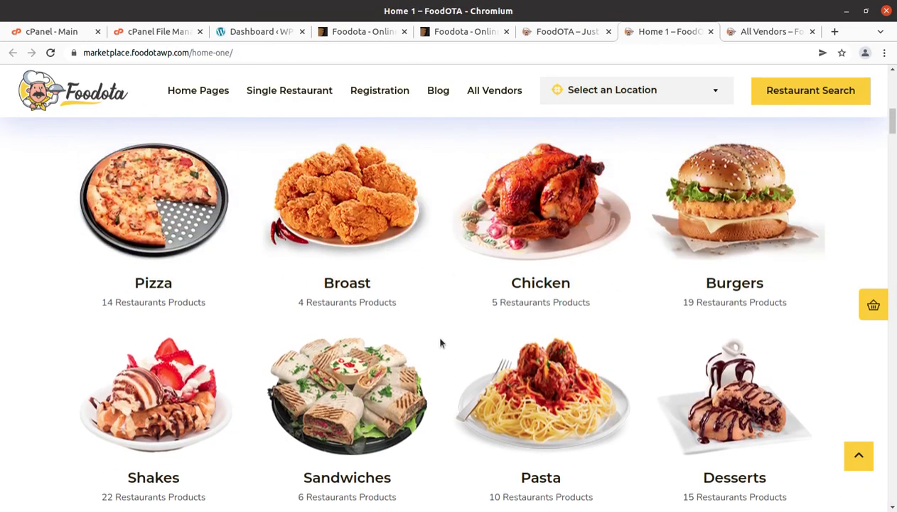
{"action": "scroll", "coordinate": [441, 342], "scroll_direction": "up", "scroll_amount": 3}
{"action": "left_click", "coordinate": [751, 31]}
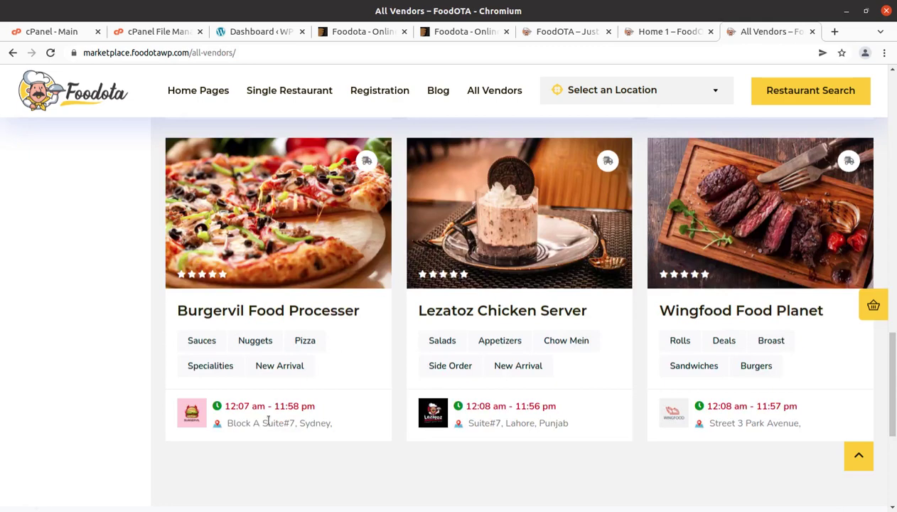
{"action": "scroll", "coordinate": [291, 374], "scroll_direction": "up", "scroll_amount": 2}
- Browse the Burgervil Food Processer store's sauce products, then return to the Home 1 demo
{"action": "left_click", "coordinate": [283, 357]}
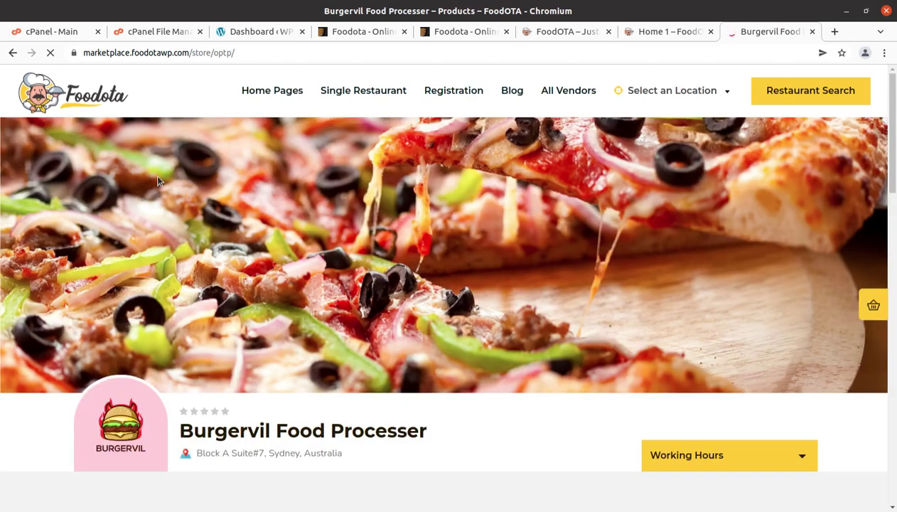
{"action": "scroll", "coordinate": [424, 288], "scroll_direction": "down", "scroll_amount": 5}
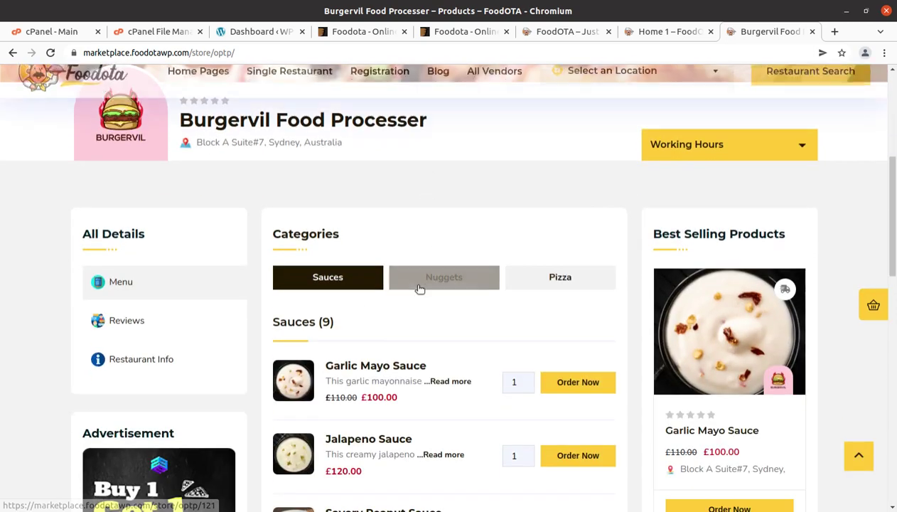
{"action": "scroll", "coordinate": [641, 166], "scroll_direction": "up", "scroll_amount": 5}
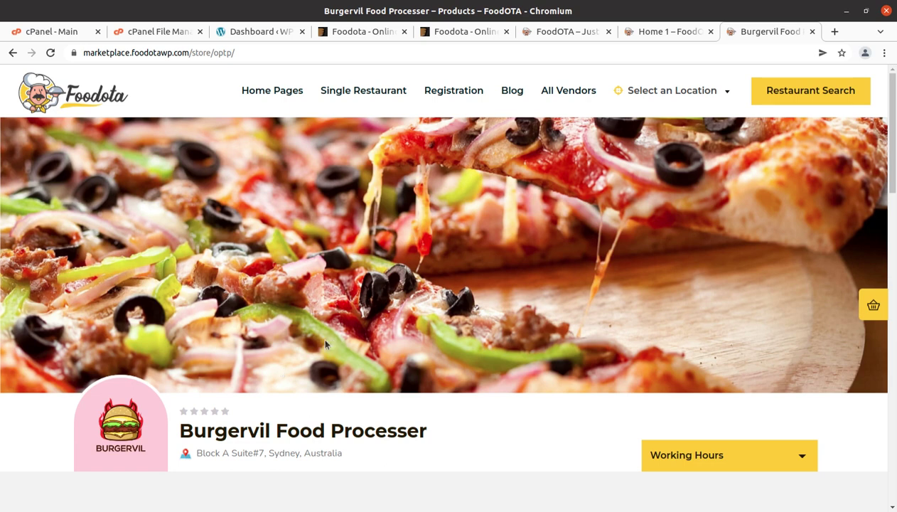
{"action": "scroll", "coordinate": [391, 262], "scroll_direction": "down", "scroll_amount": 4}
{"action": "scroll", "coordinate": [390, 262], "scroll_direction": "down", "scroll_amount": 2}
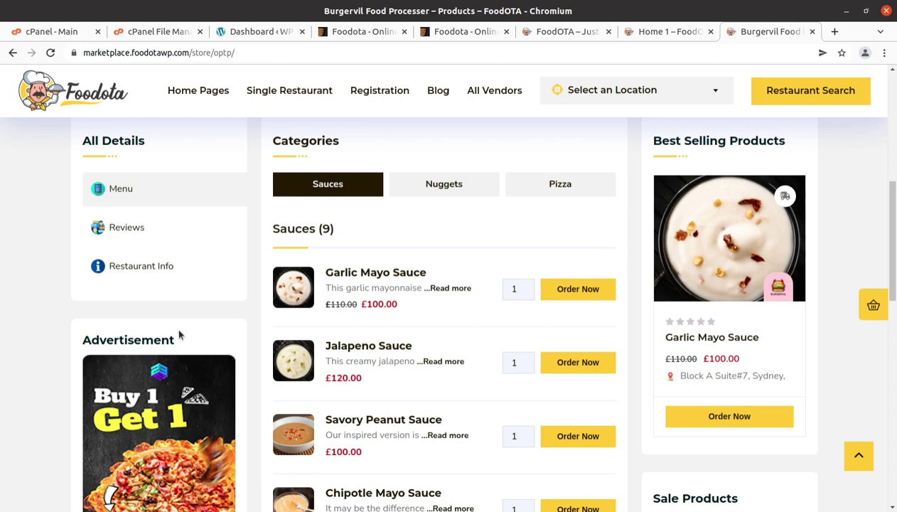
{"action": "scroll", "coordinate": [479, 251], "scroll_direction": "down", "scroll_amount": 1}
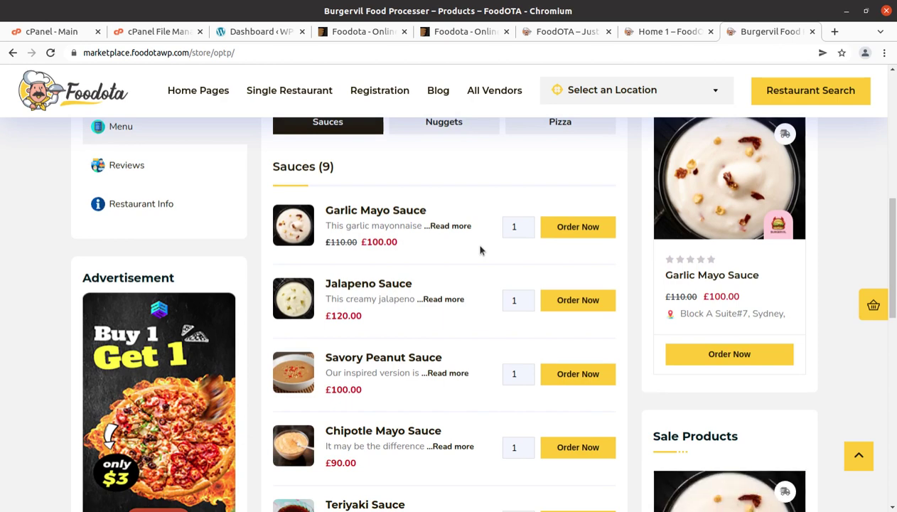
{"action": "scroll", "coordinate": [480, 250], "scroll_direction": "down", "scroll_amount": 2}
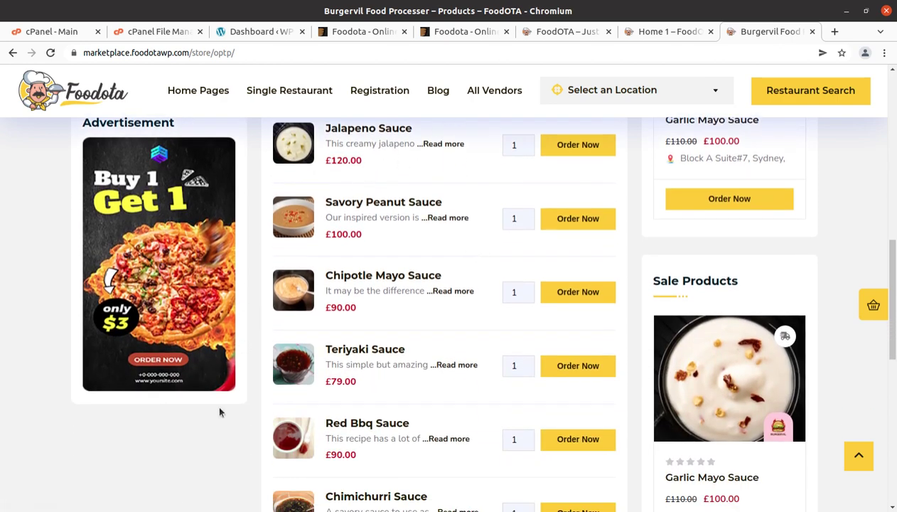
{"action": "left_click", "coordinate": [639, 33]}
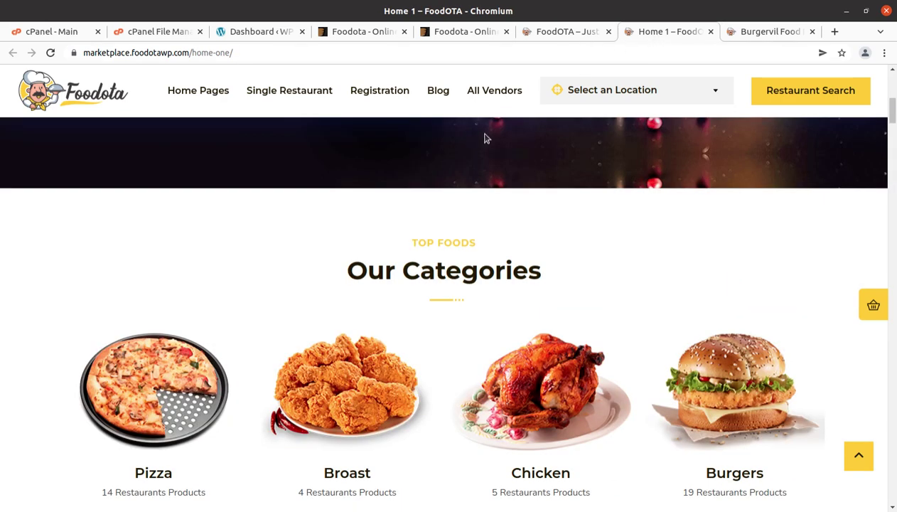
- View the Foodota homepage's pizza hero, then return to the WordPress 5.9.2 dashboard
{"action": "scroll", "coordinate": [329, 280], "scroll_direction": "down", "scroll_amount": 2}
{"action": "scroll", "coordinate": [214, 214], "scroll_direction": "up", "scroll_amount": 3}
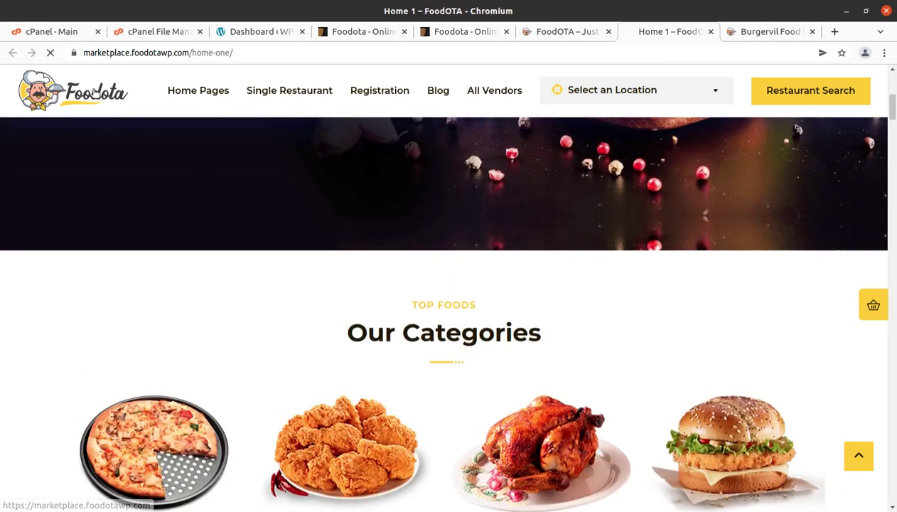
{"action": "left_click", "coordinate": [95, 93]}
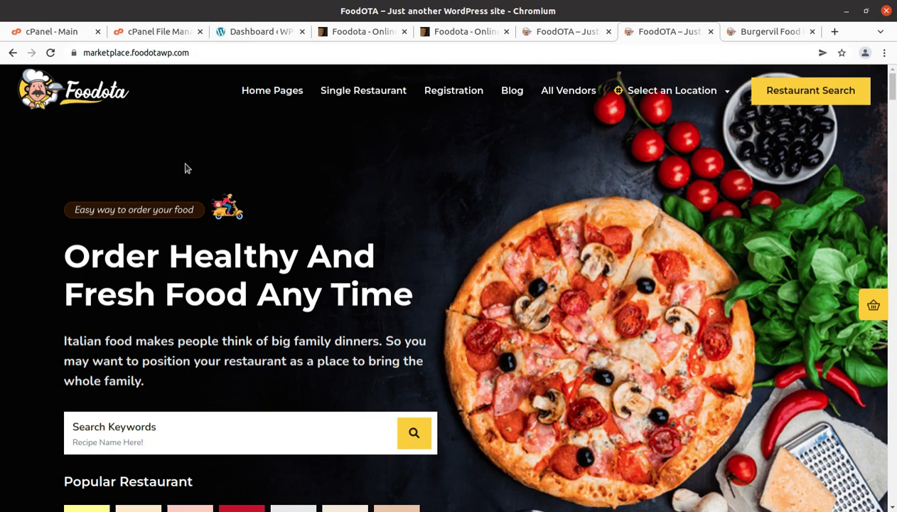
{"action": "left_click", "coordinate": [246, 31]}
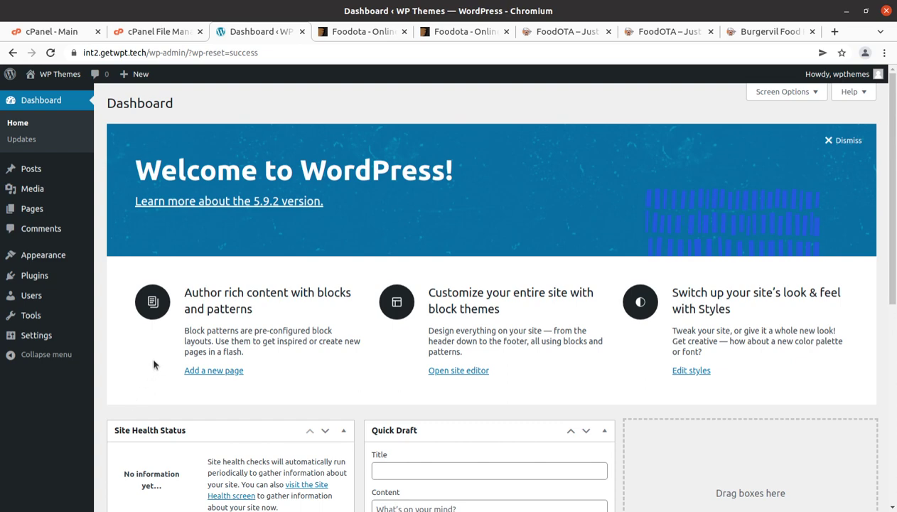
{"action": "mouse_move", "coordinate": [54, 258]}
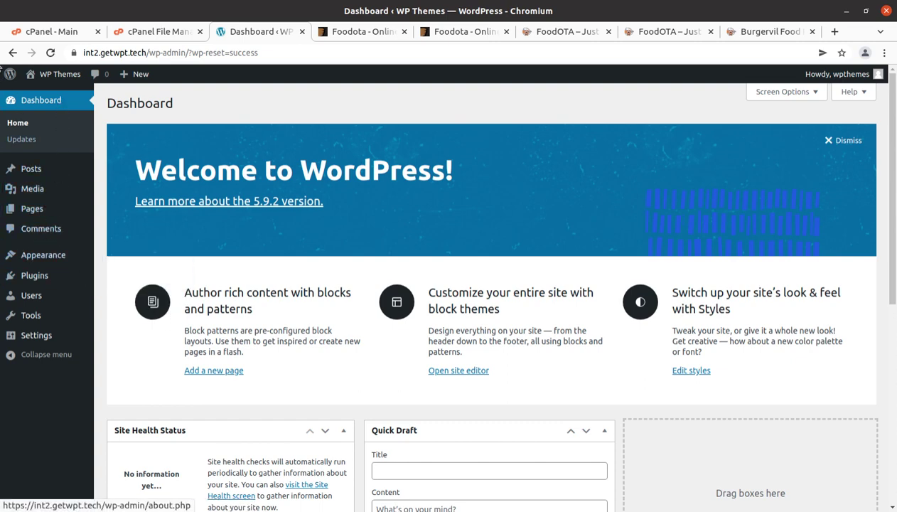
{"action": "key", "text": "alt+Tab"}
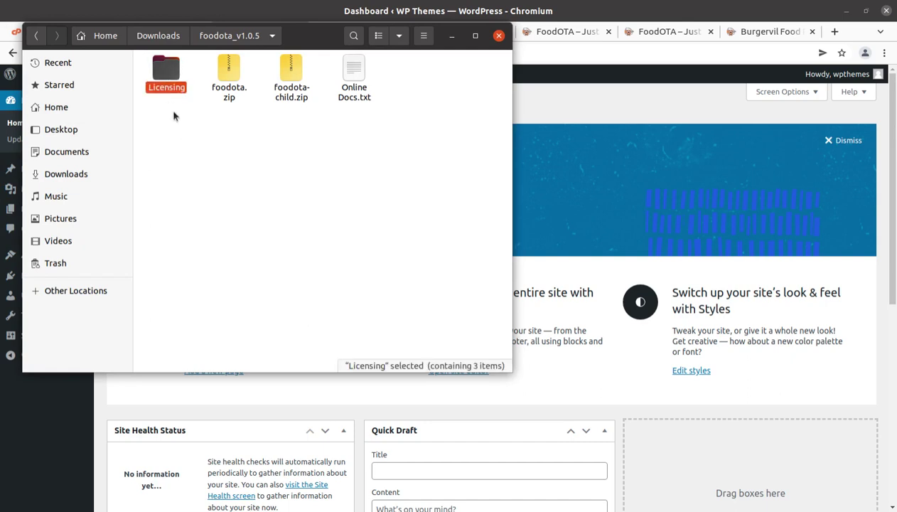
{"action": "left_click", "coordinate": [232, 96]}
{"action": "left_click", "coordinate": [288, 100]}
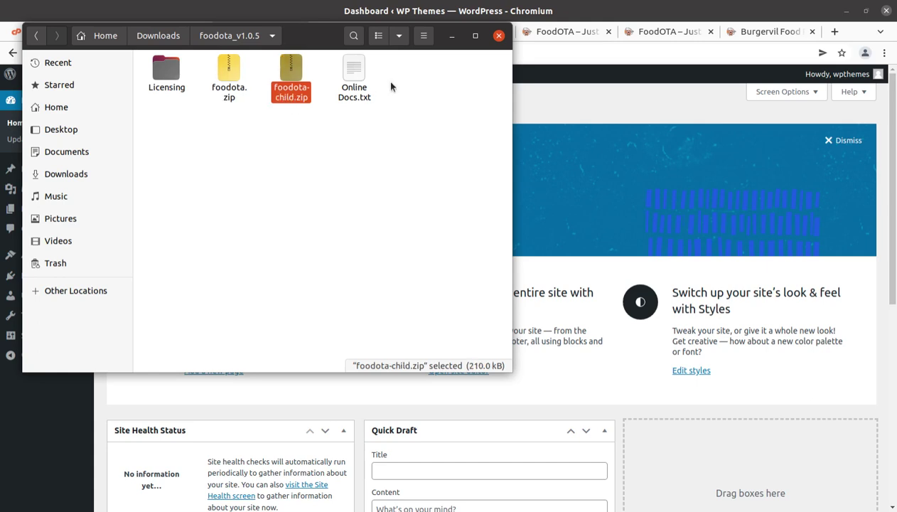
{"action": "left_click", "coordinate": [359, 84]}
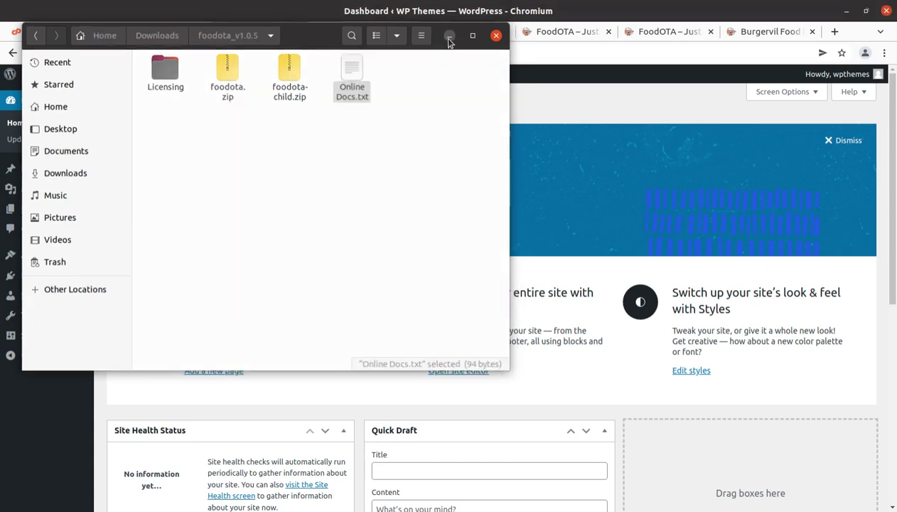
{"action": "left_click", "coordinate": [451, 36]}
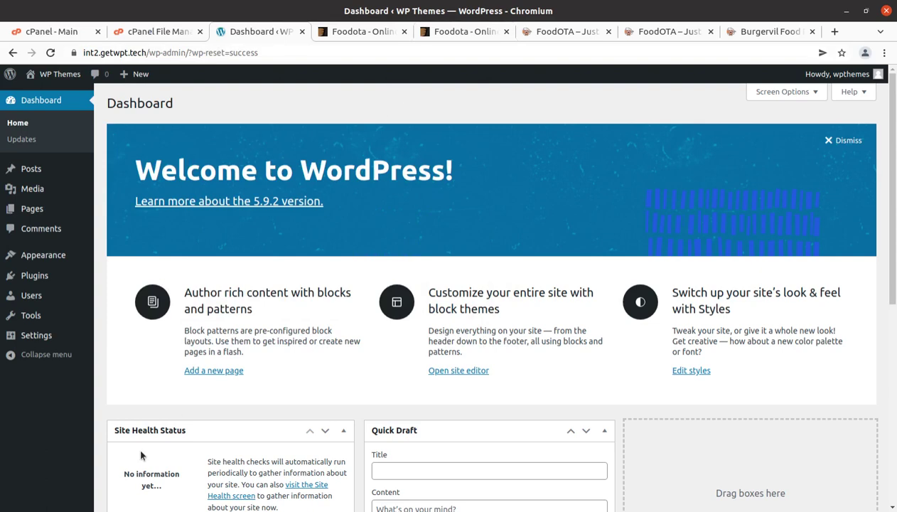
- Open the installed themes page under Appearance > Themes
{"action": "left_click", "coordinate": [51, 259]}
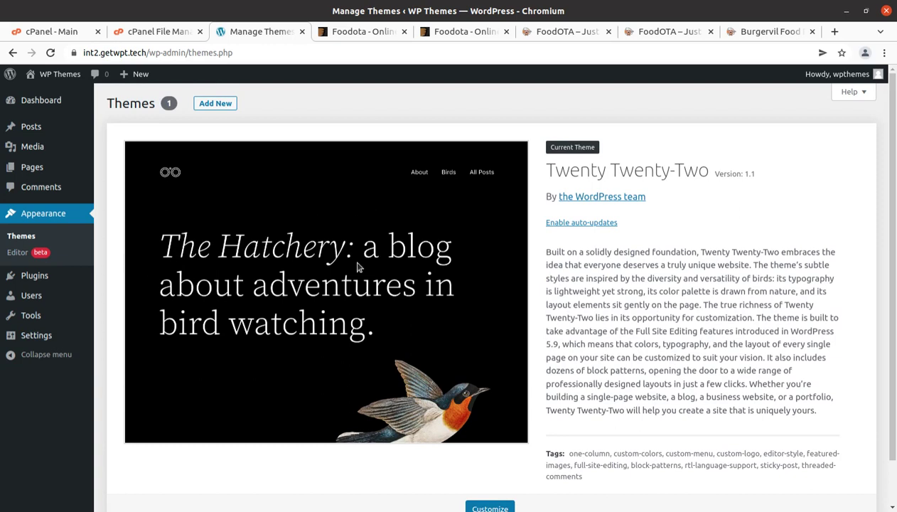
{"action": "scroll", "coordinate": [335, 284], "scroll_direction": "down", "scroll_amount": 1}
{"action": "scroll", "coordinate": [335, 285], "scroll_direction": "up", "scroll_amount": 1}
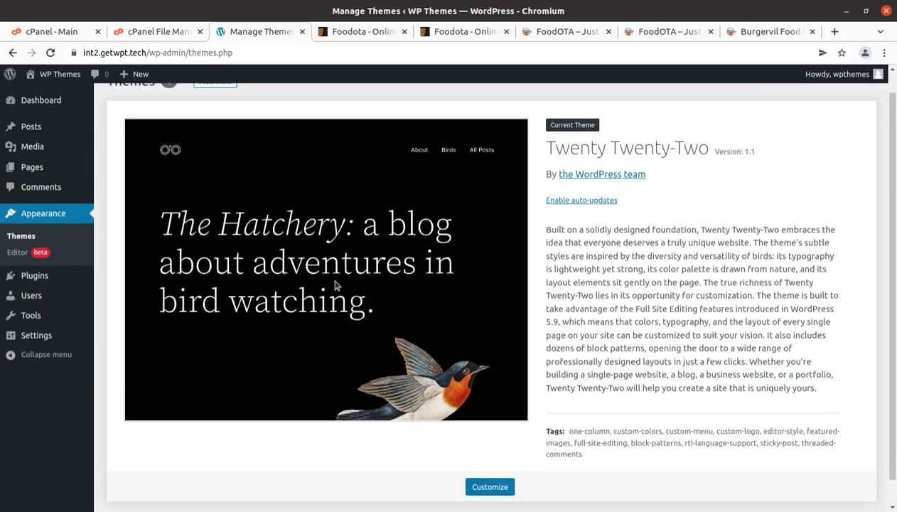
- Start uploading foodota.zip via Add New > Upload Theme, cancel, and switch to cPanel File Manager
{"action": "left_click", "coordinate": [224, 107]}
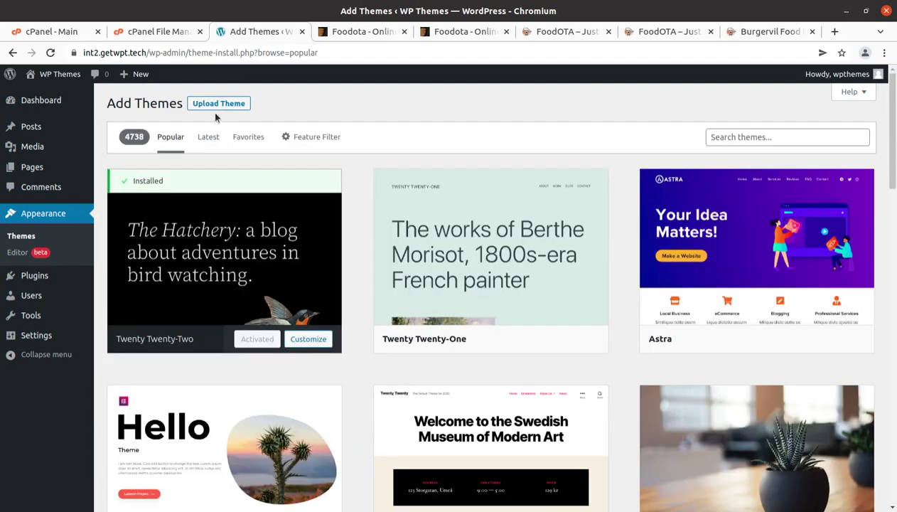
{"action": "left_click", "coordinate": [218, 104]}
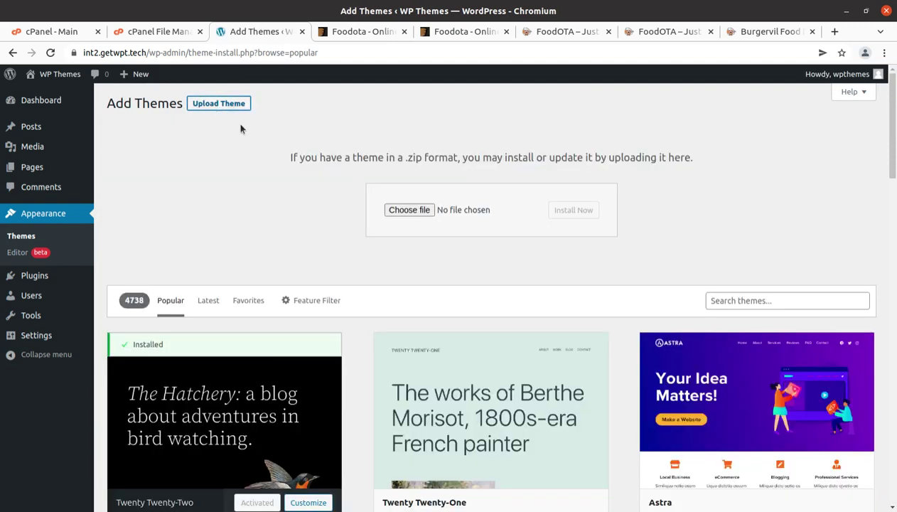
{"action": "left_click", "coordinate": [406, 208]}
{"action": "double_click", "coordinate": [263, 78]}
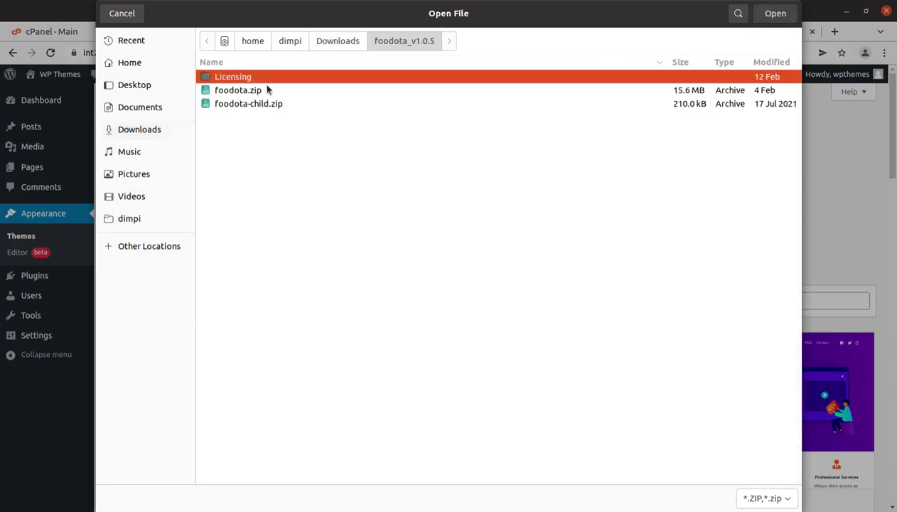
{"action": "left_click", "coordinate": [242, 93]}
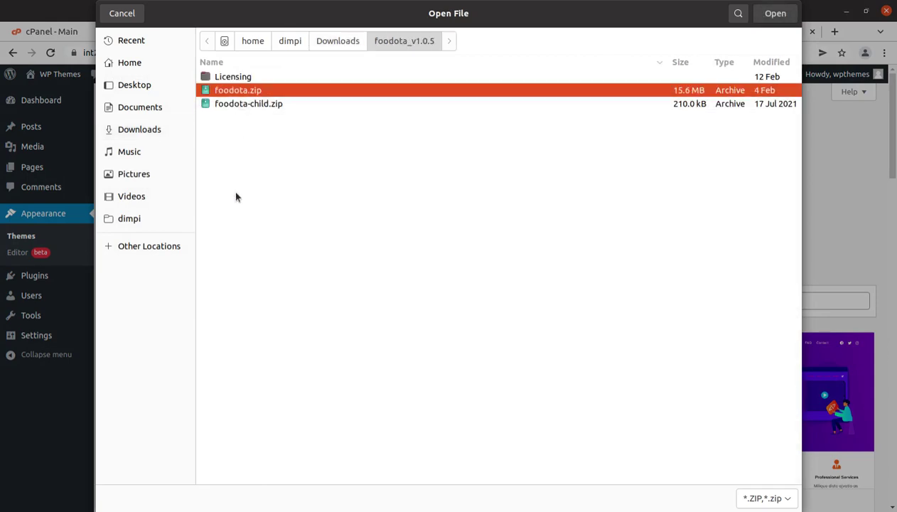
{"action": "left_click", "coordinate": [121, 14]}
{"action": "left_click", "coordinate": [147, 33]}
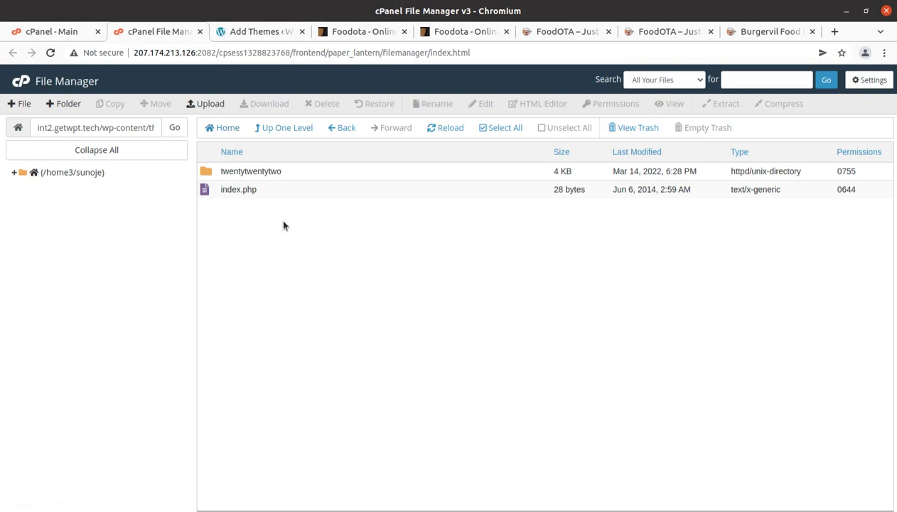
- Upload foodota.zip (14.92 MB) from foodota_v1.0.5 into wp-content/themes and return to the listing
{"action": "left_click_drag", "start_coordinate": [105, 129], "coordinate": [210, 130]}
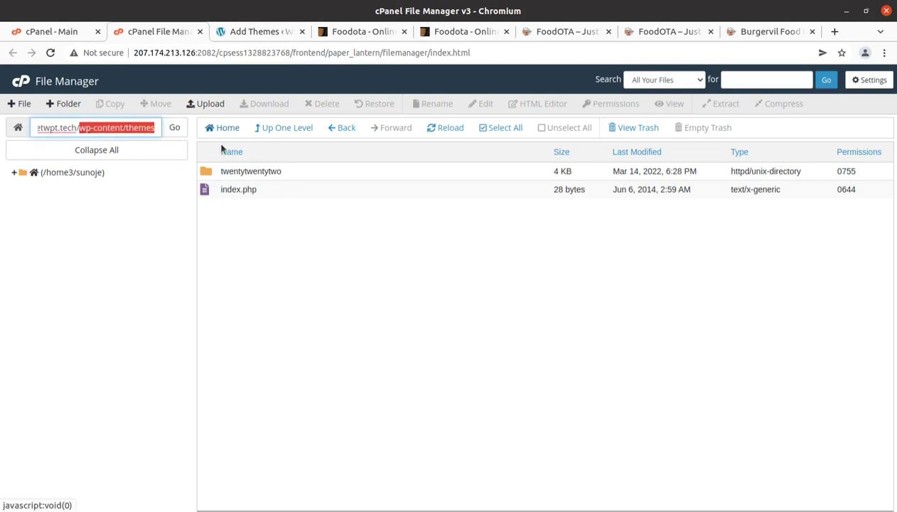
{"action": "left_click", "coordinate": [208, 104]}
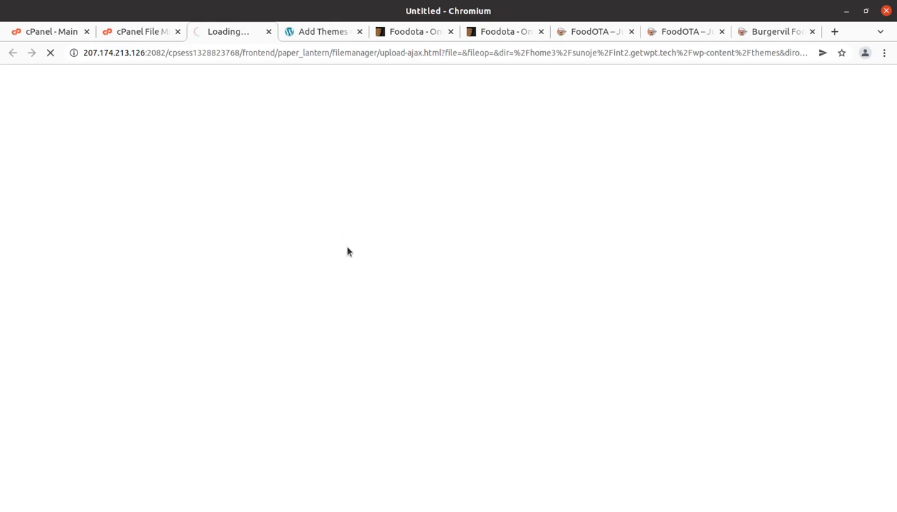
{"action": "left_click", "coordinate": [442, 270]}
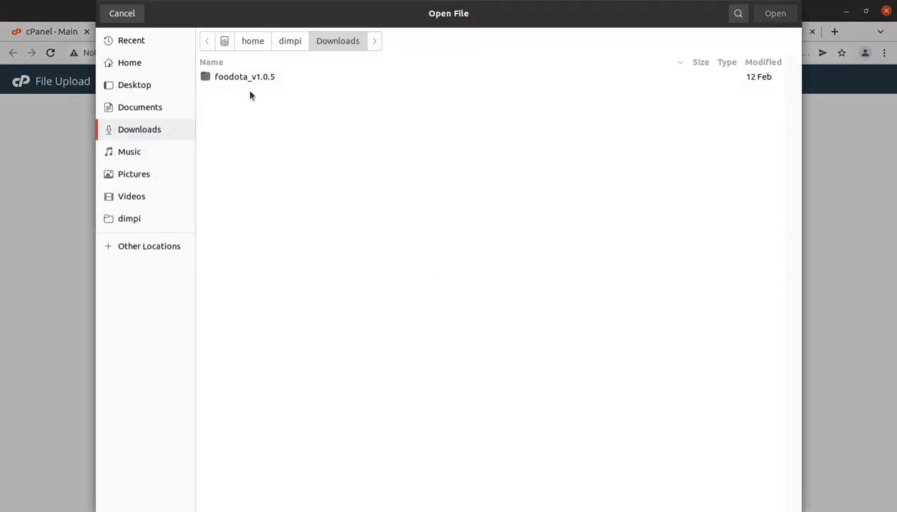
{"action": "double_click", "coordinate": [248, 76]}
{"action": "left_click", "coordinate": [242, 91]}
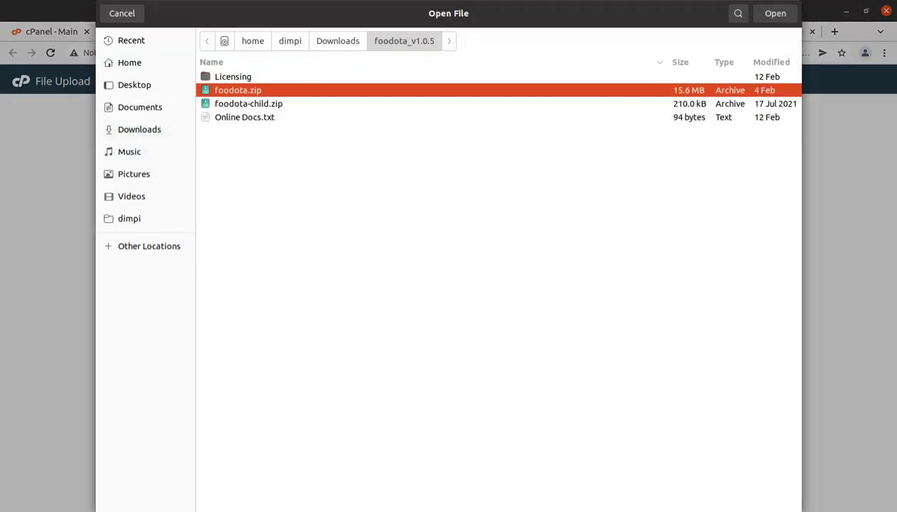
{"action": "left_click", "coordinate": [775, 13]}
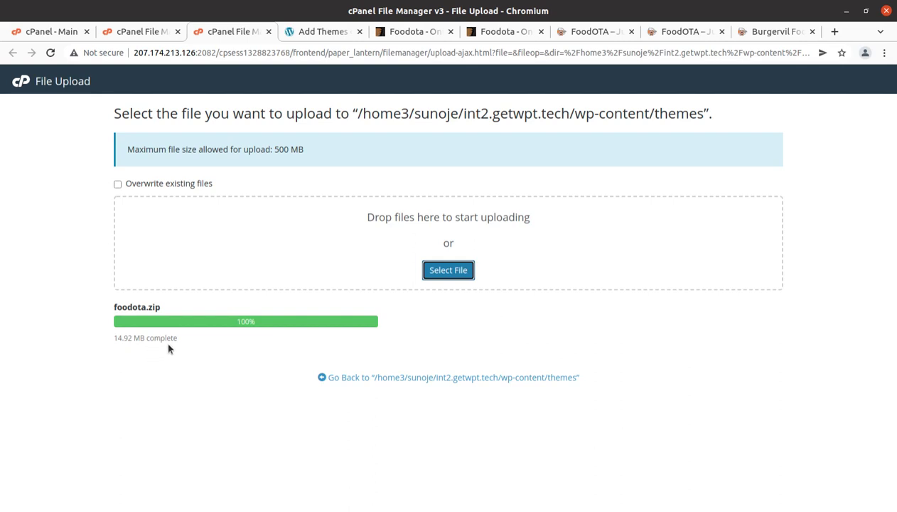
{"action": "left_click", "coordinate": [232, 323]}
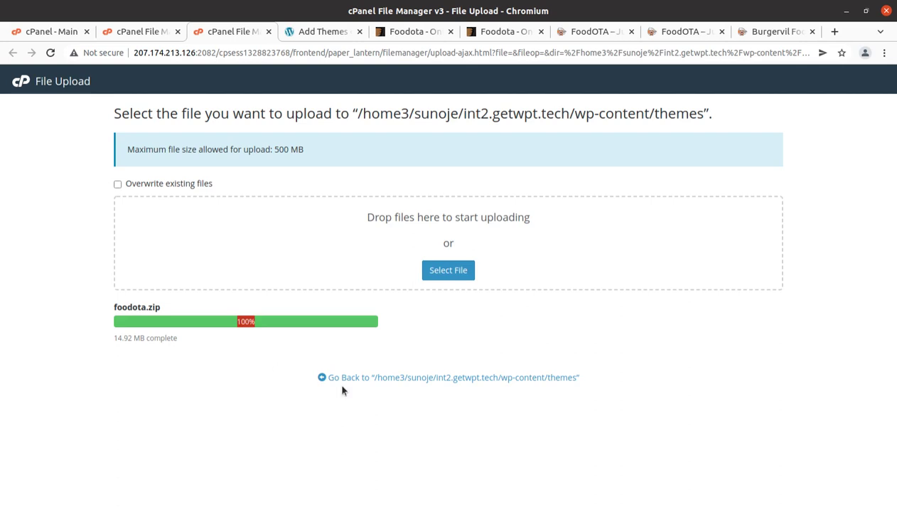
{"action": "left_click", "coordinate": [376, 378]}
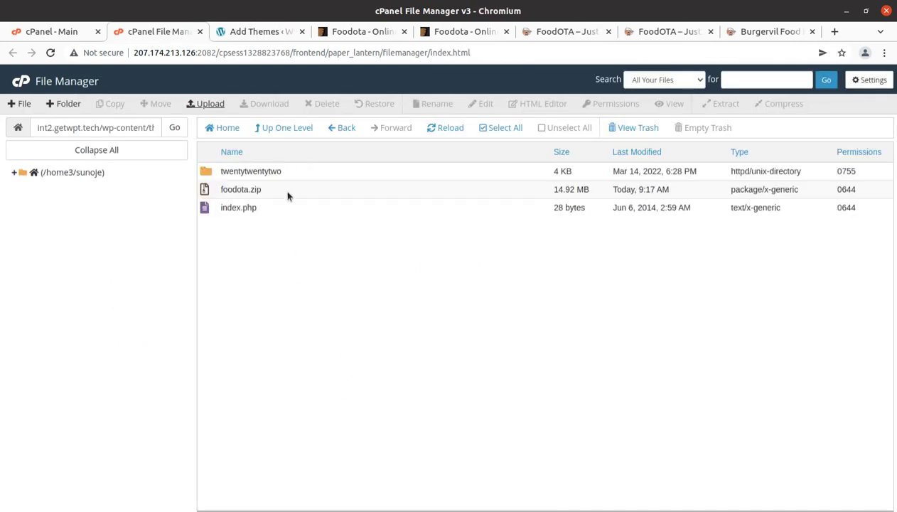
- Extract foodota.zip into a foodota folder and check its files
{"action": "right_click", "coordinate": [287, 190]}
{"action": "left_click", "coordinate": [319, 323]}
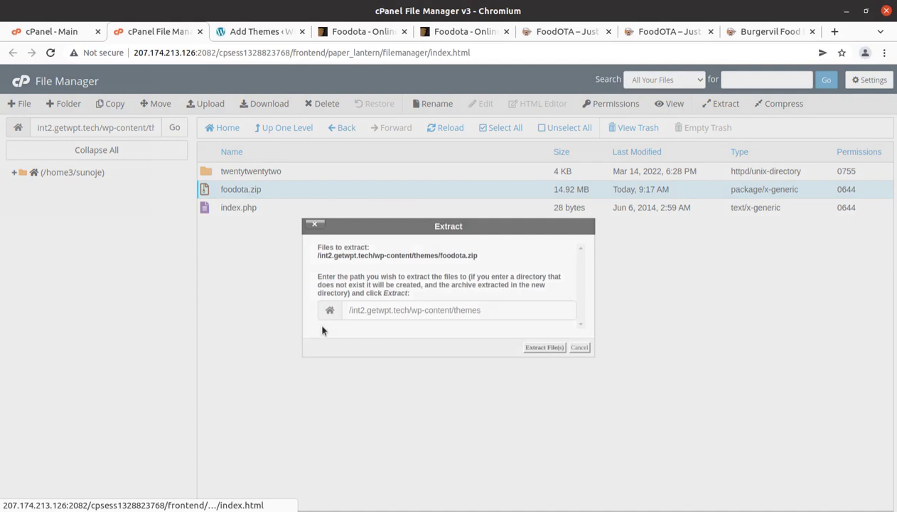
{"action": "left_click", "coordinate": [547, 351]}
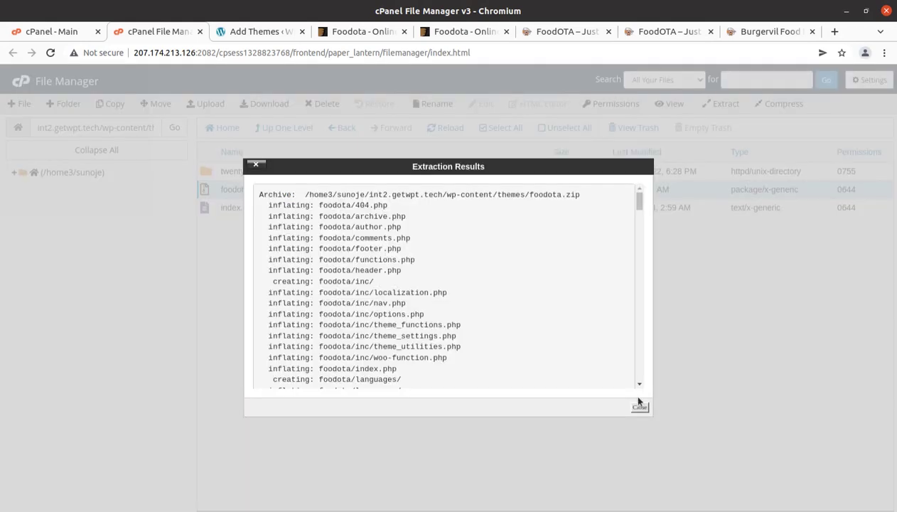
{"action": "left_click", "coordinate": [639, 406]}
{"action": "left_click", "coordinate": [435, 129]}
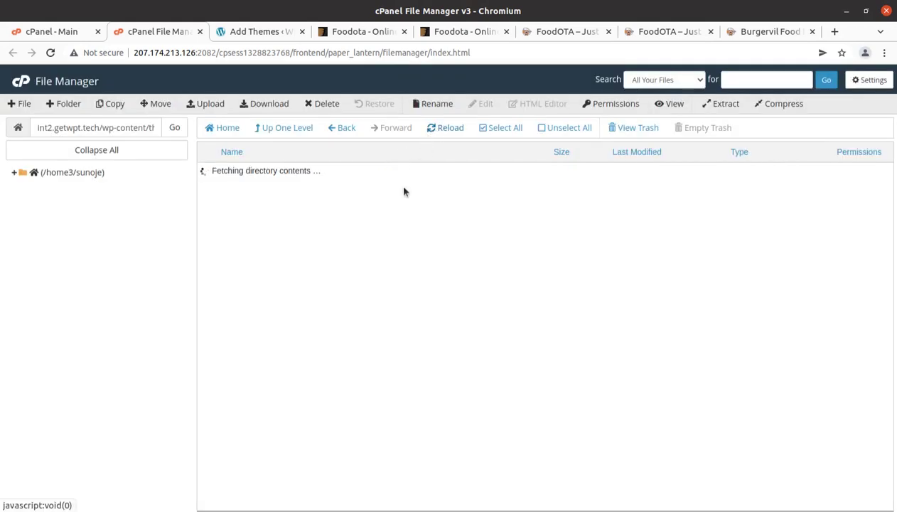
{"action": "double_click", "coordinate": [274, 176]}
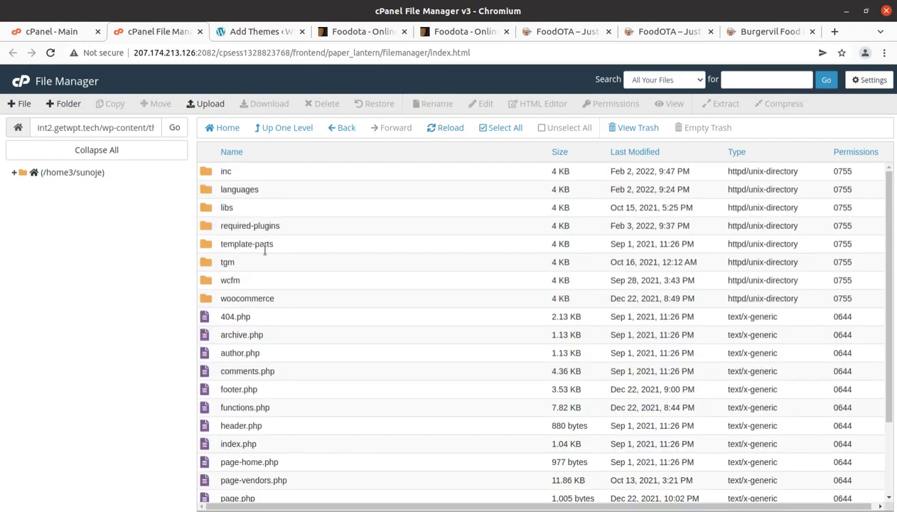
{"action": "scroll", "coordinate": [309, 313], "scroll_direction": "down", "scroll_amount": 3}
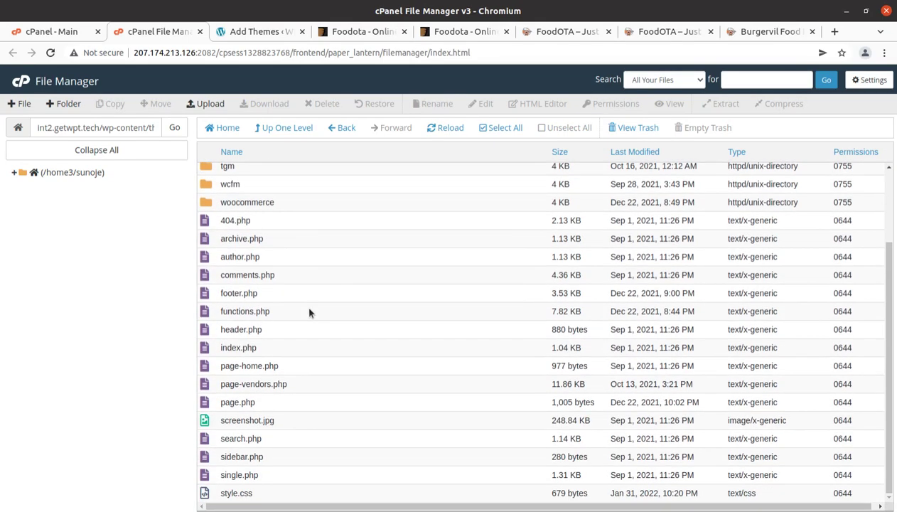
{"action": "scroll", "coordinate": [307, 309], "scroll_direction": "up", "scroll_amount": 3}
{"action": "left_click", "coordinate": [284, 128]}
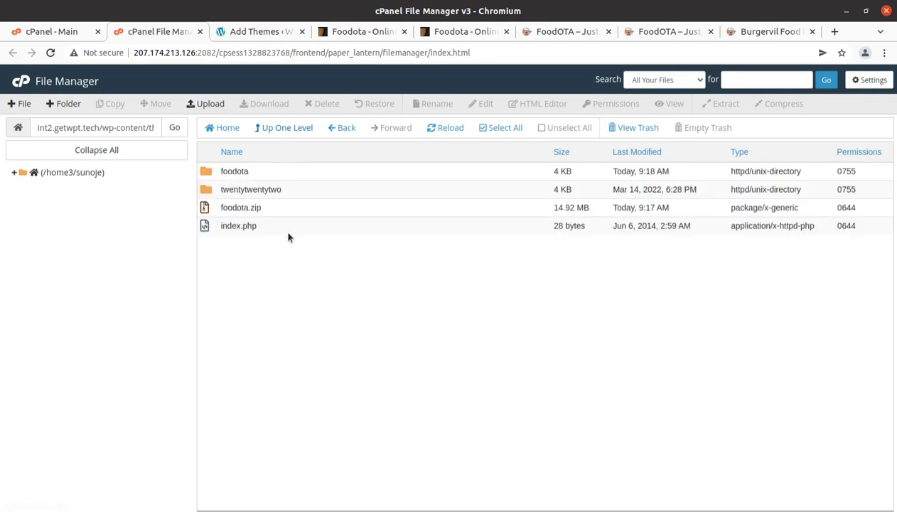
- Permanently delete foodota.zip, skipping the trash, and reload WordPress's themes page
{"action": "left_click", "coordinate": [276, 210]}
{"action": "left_click", "coordinate": [316, 105]}
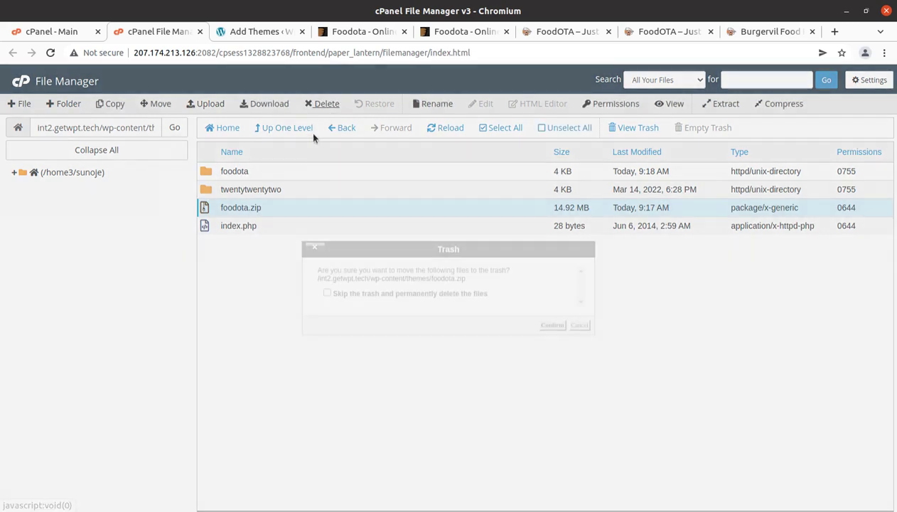
{"action": "left_click", "coordinate": [327, 293]}
{"action": "left_click", "coordinate": [551, 326]}
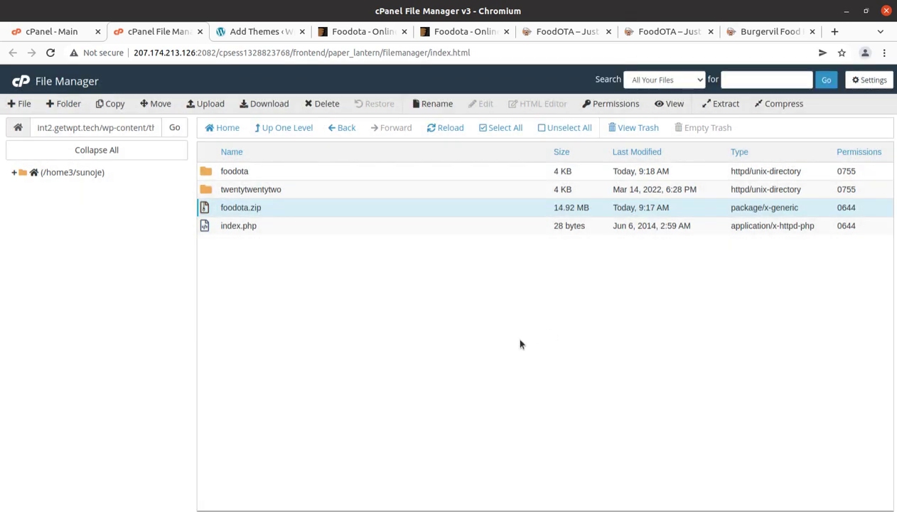
{"action": "left_click", "coordinate": [251, 33]}
{"action": "left_click", "coordinate": [15, 238]}
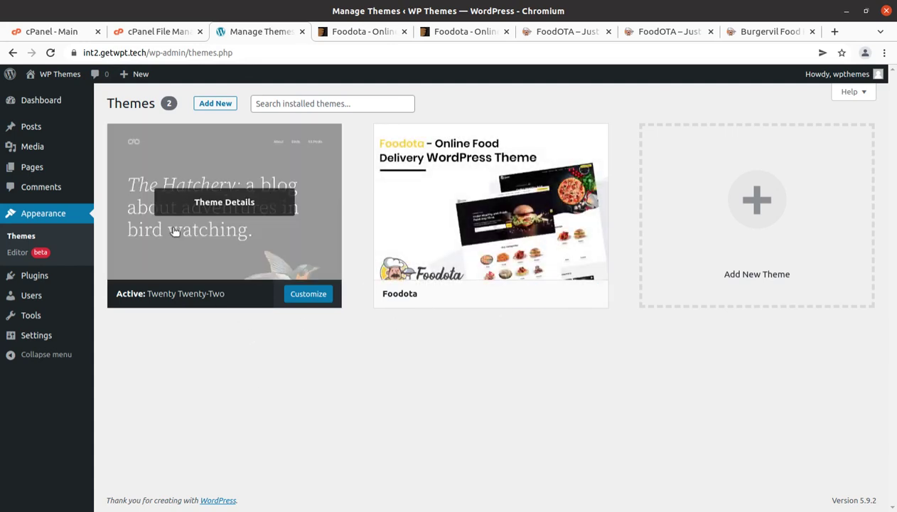
- Open the Foodota 1.0.5 Theme Details and activate it
{"action": "left_click", "coordinate": [491, 207]}
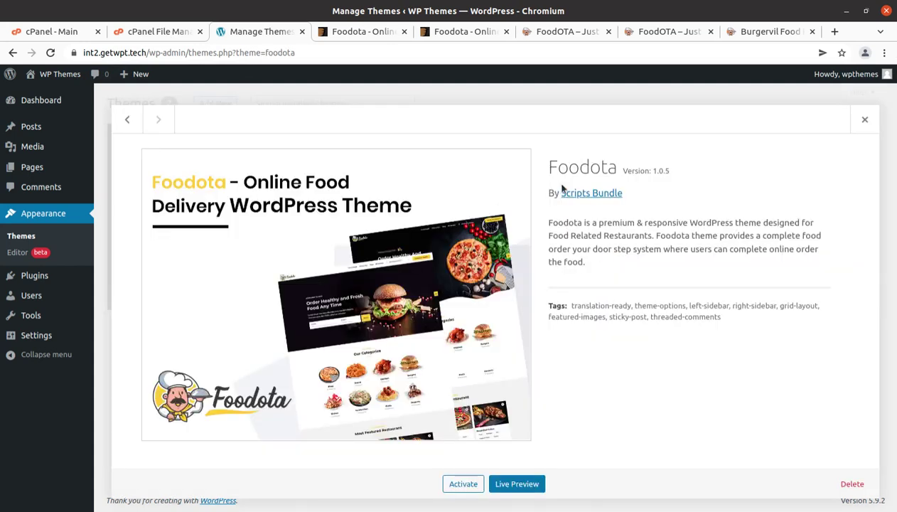
{"action": "left_click_drag", "start_coordinate": [543, 165], "coordinate": [687, 175]}
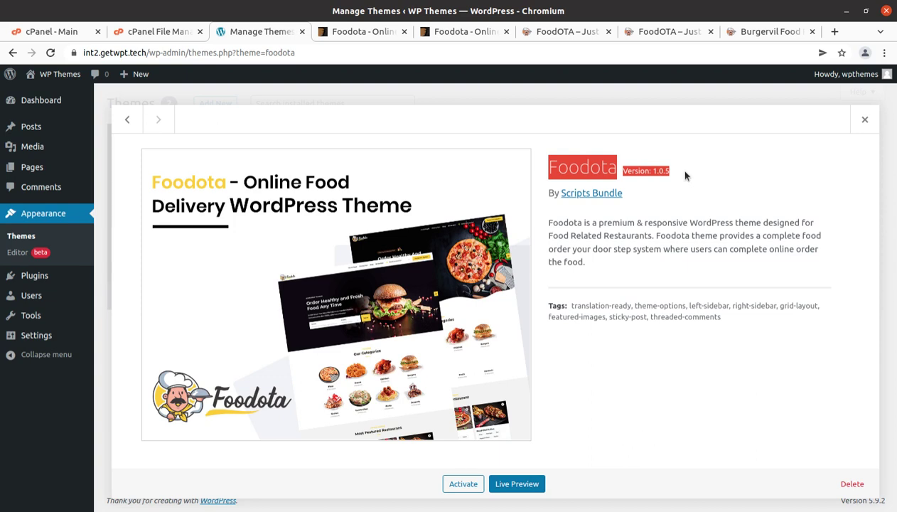
{"action": "left_click", "coordinate": [593, 381]}
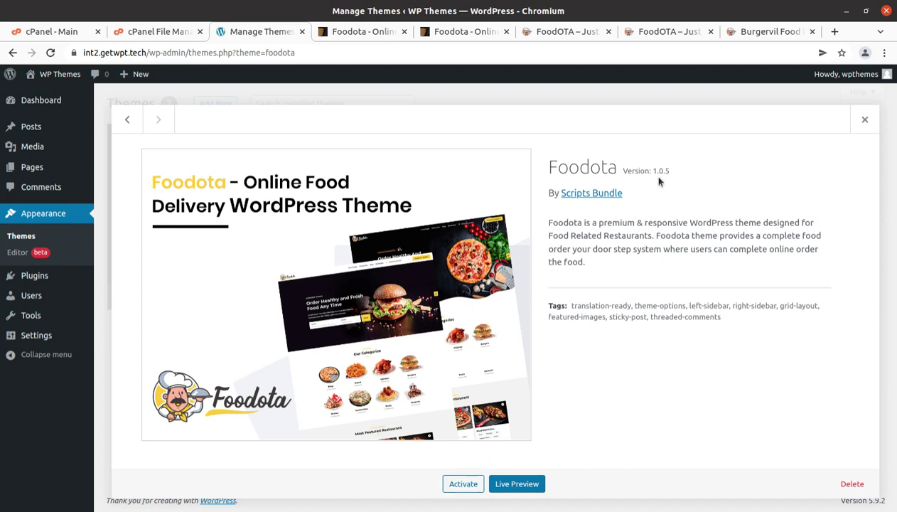
{"action": "left_click_drag", "start_coordinate": [533, 167], "coordinate": [698, 169]}
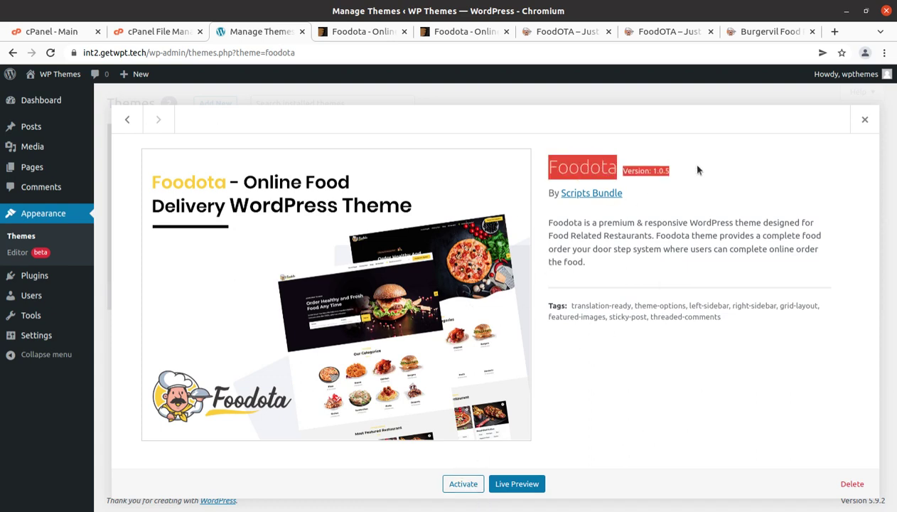
{"action": "left_click", "coordinate": [605, 360]}
{"action": "left_click", "coordinate": [470, 487]}
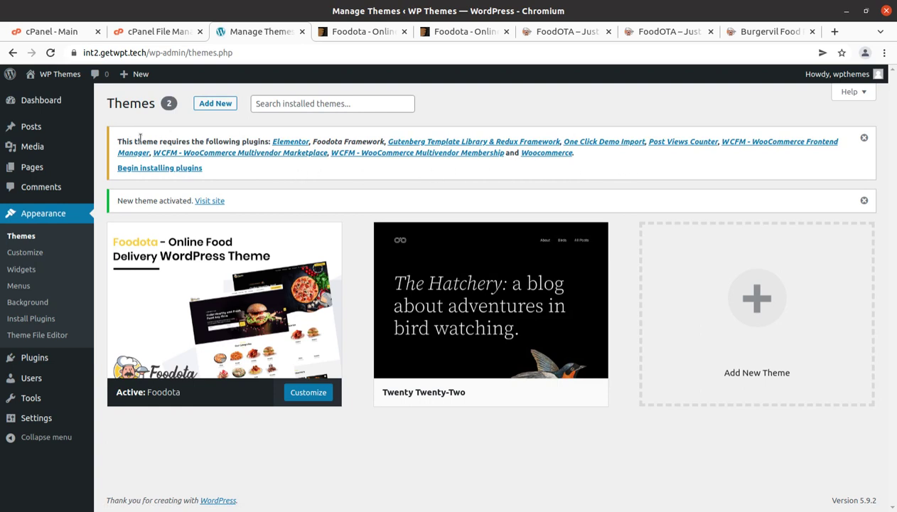
- Start installing the Foodota theme's required plugins from the theme notice
{"action": "left_click_drag", "start_coordinate": [117, 141], "coordinate": [223, 171]}
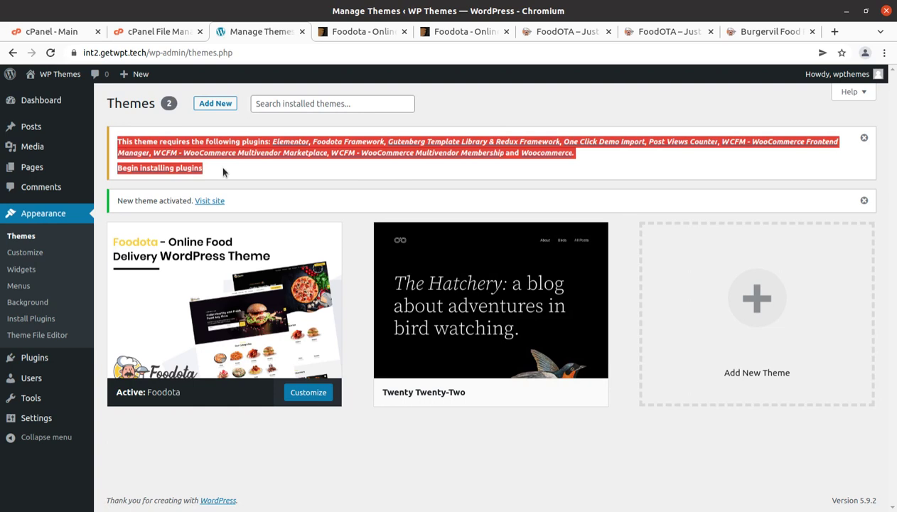
{"action": "left_click", "coordinate": [238, 168]}
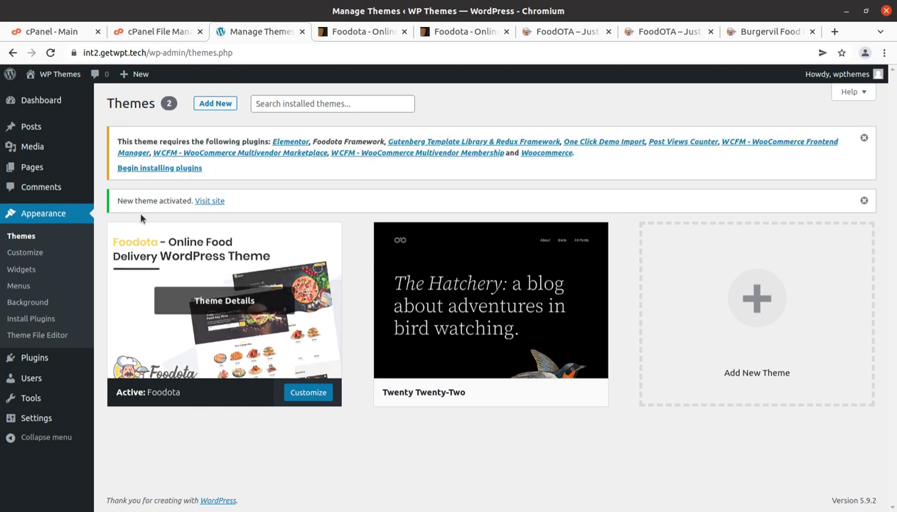
{"action": "left_click", "coordinate": [146, 169]}
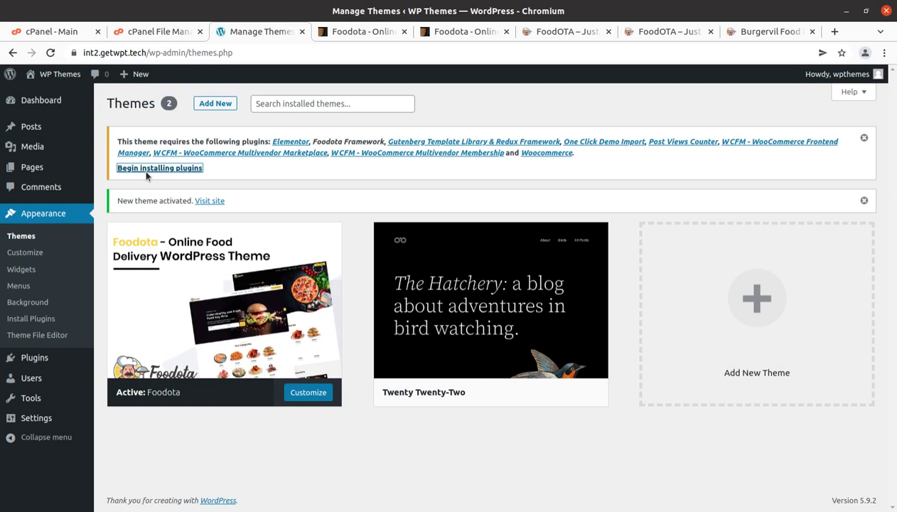
{"action": "left_click", "coordinate": [146, 170]}
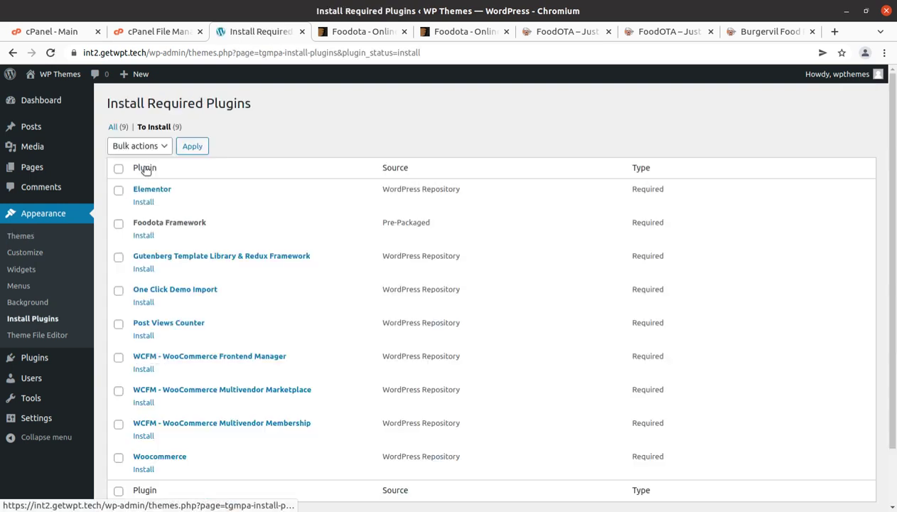
- Review the nine required plugins, noting Elementor and Foodota Framework
{"action": "scroll", "coordinate": [374, 185], "scroll_direction": "down", "scroll_amount": 2}
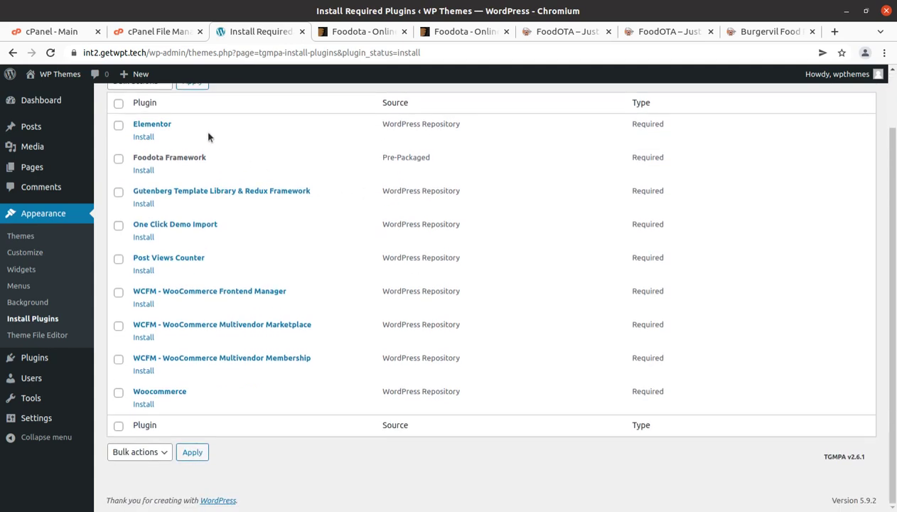
{"action": "left_click_drag", "start_coordinate": [186, 128], "coordinate": [130, 128]}
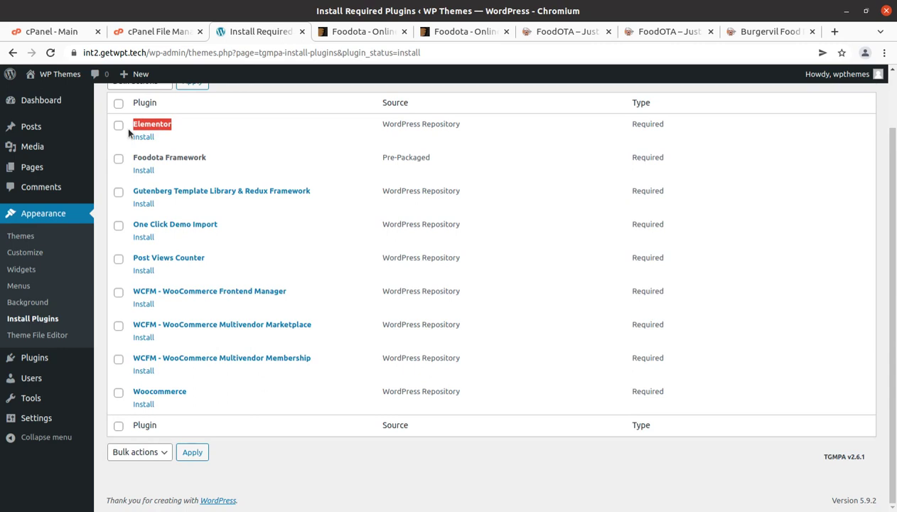
{"action": "scroll", "coordinate": [246, 171], "scroll_direction": "up", "scroll_amount": 2}
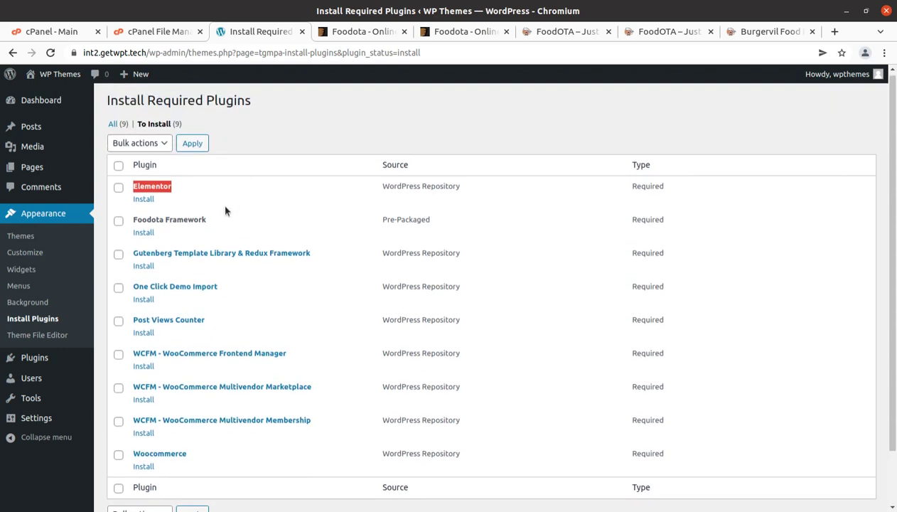
{"action": "left_click_drag", "start_coordinate": [133, 219], "coordinate": [196, 219]}
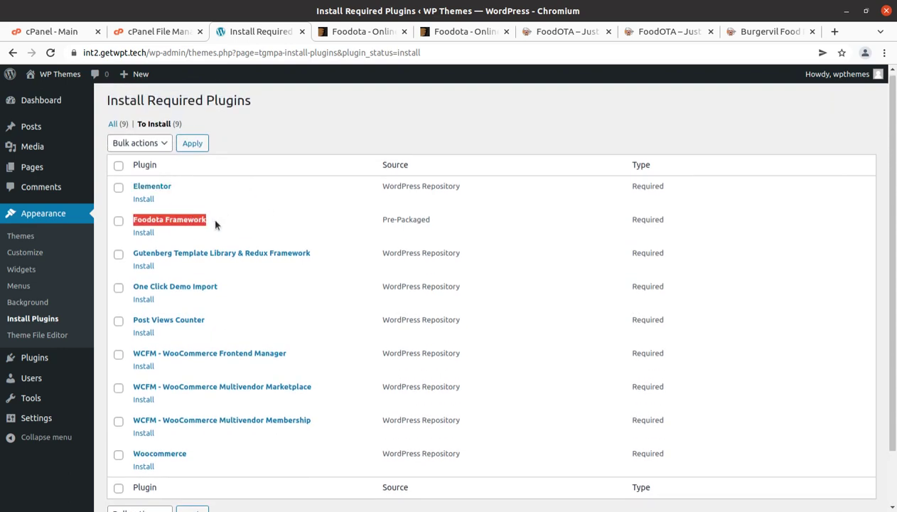
- Return to the Foodota ThemeForest item page and look over its author details
{"action": "left_click", "coordinate": [363, 32]}
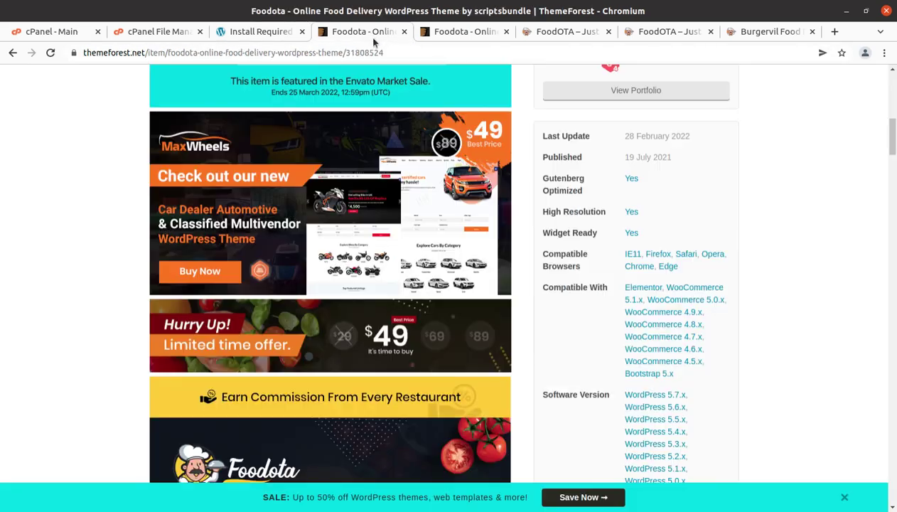
{"action": "scroll", "coordinate": [610, 283], "scroll_direction": "up", "scroll_amount": 2}
{"action": "scroll", "coordinate": [611, 283], "scroll_direction": "up", "scroll_amount": 3}
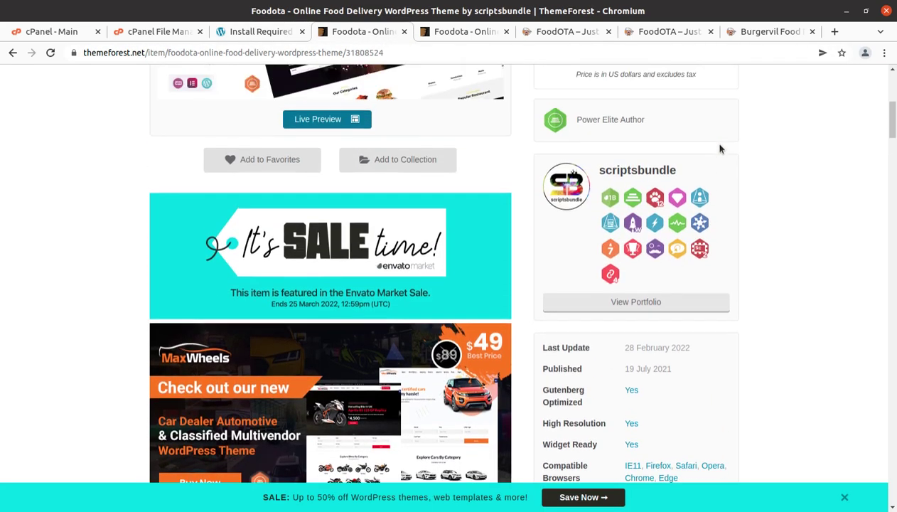
{"action": "left_click_drag", "start_coordinate": [681, 206], "coordinate": [594, 207]}
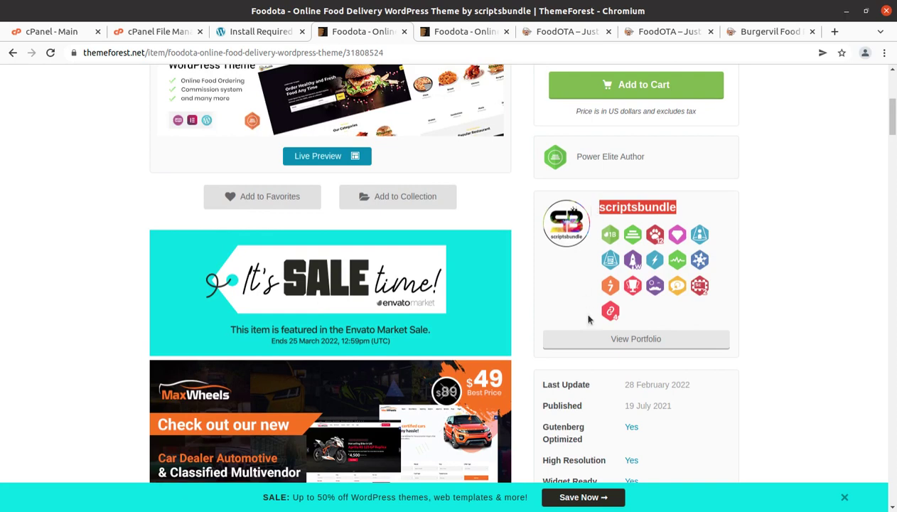
{"action": "scroll", "coordinate": [585, 296], "scroll_direction": "up", "scroll_amount": 2}
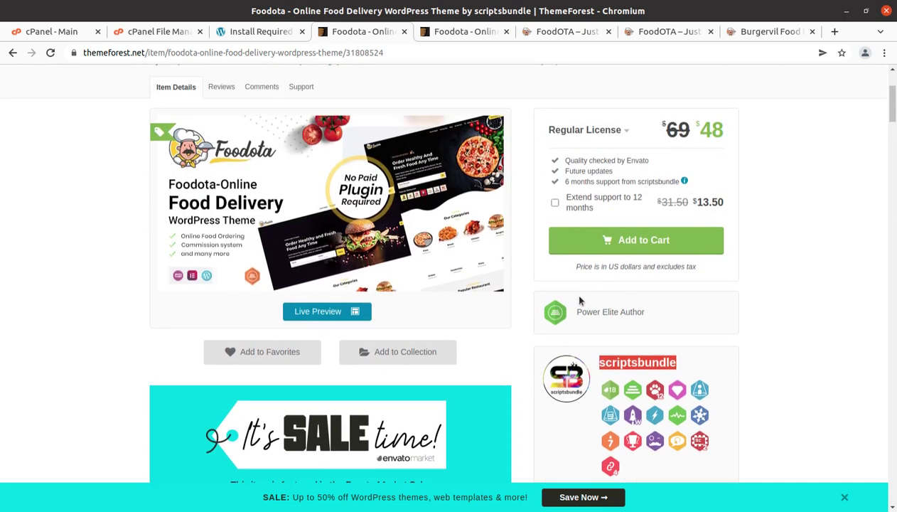
{"action": "scroll", "coordinate": [571, 290], "scroll_direction": "up", "scroll_amount": 2}
{"action": "scroll", "coordinate": [548, 270], "scroll_direction": "down", "scroll_amount": 3}
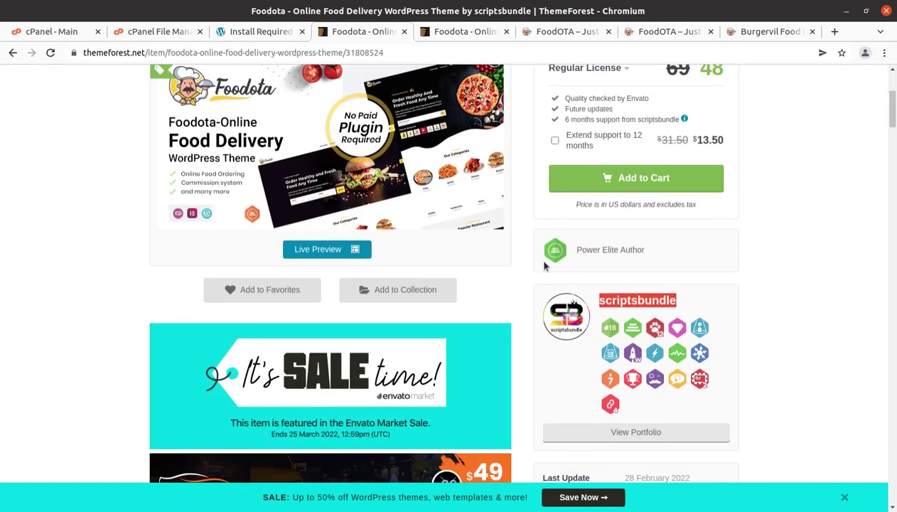
{"action": "scroll", "coordinate": [542, 267], "scroll_direction": "down", "scroll_amount": 2}
{"action": "scroll", "coordinate": [497, 263], "scroll_direction": "down", "scroll_amount": 1}
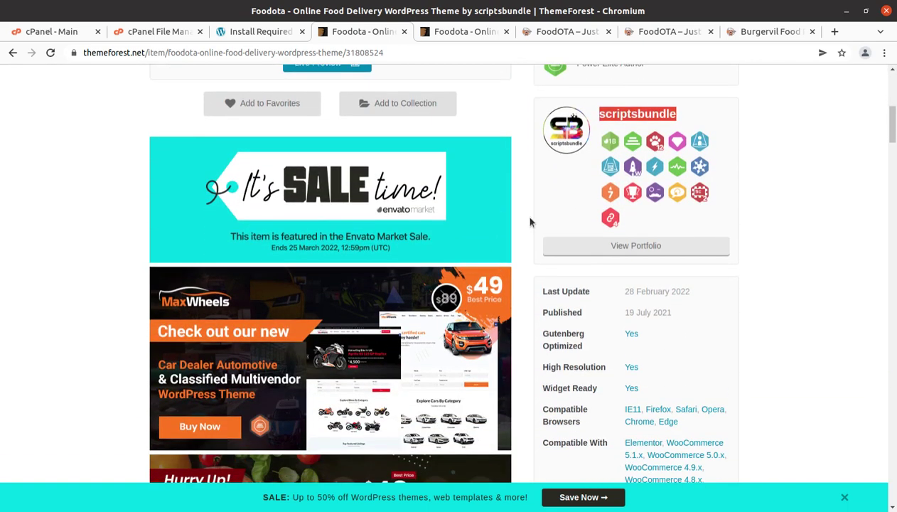
{"action": "scroll", "coordinate": [626, 153], "scroll_direction": "up", "scroll_amount": 1}
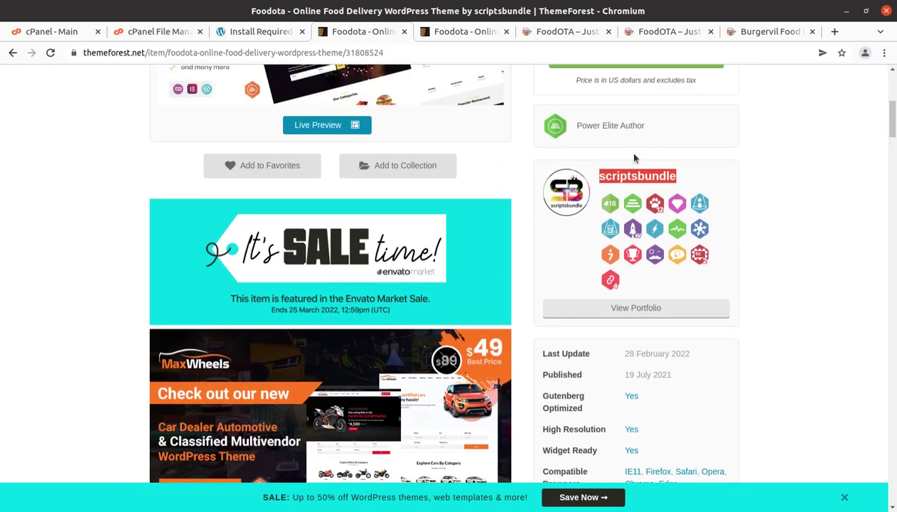
{"action": "scroll", "coordinate": [666, 136], "scroll_direction": "up", "scroll_amount": 1}
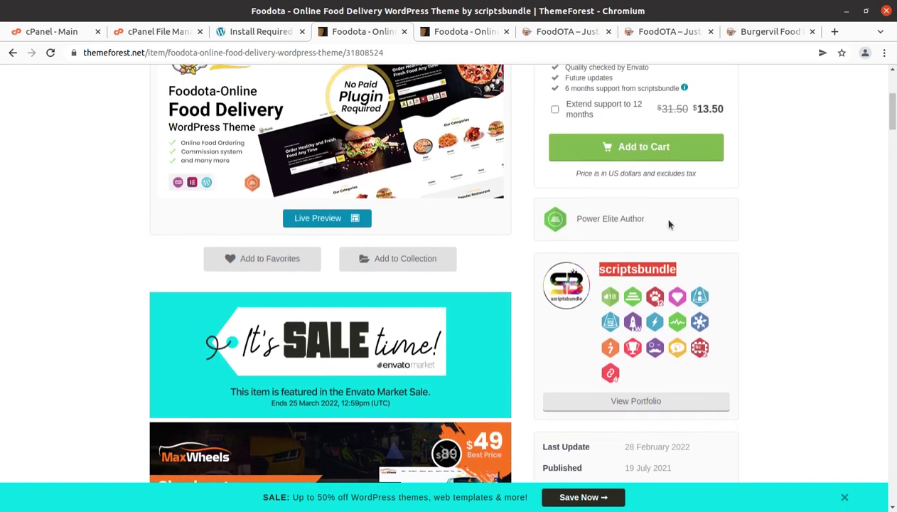
{"action": "left_click_drag", "start_coordinate": [651, 220], "coordinate": [554, 222]}
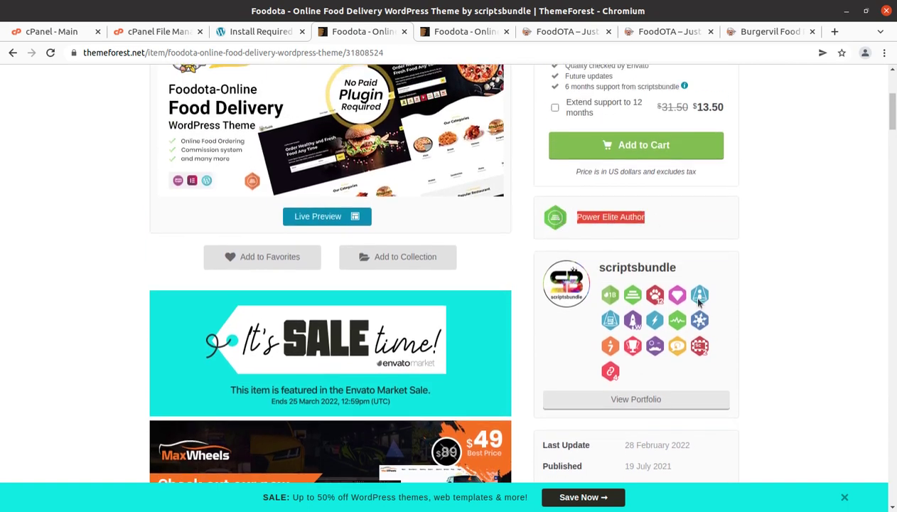
{"action": "scroll", "coordinate": [702, 366], "scroll_direction": "down", "scroll_amount": 1}
- Check the 19 July 2021 publish and 28 February 2022 update dates, then review the demo features
{"action": "left_click_drag", "start_coordinate": [700, 381], "coordinate": [618, 375]}
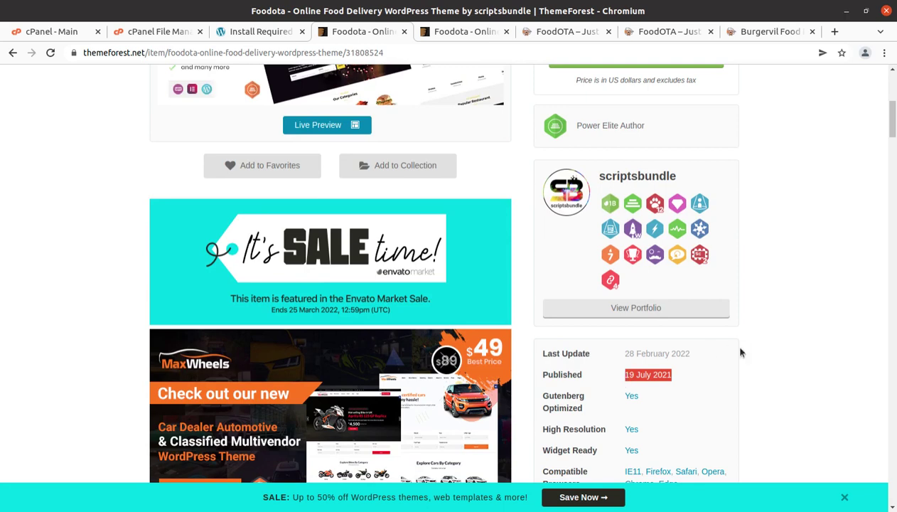
{"action": "left_click_drag", "start_coordinate": [726, 359], "coordinate": [623, 352]}
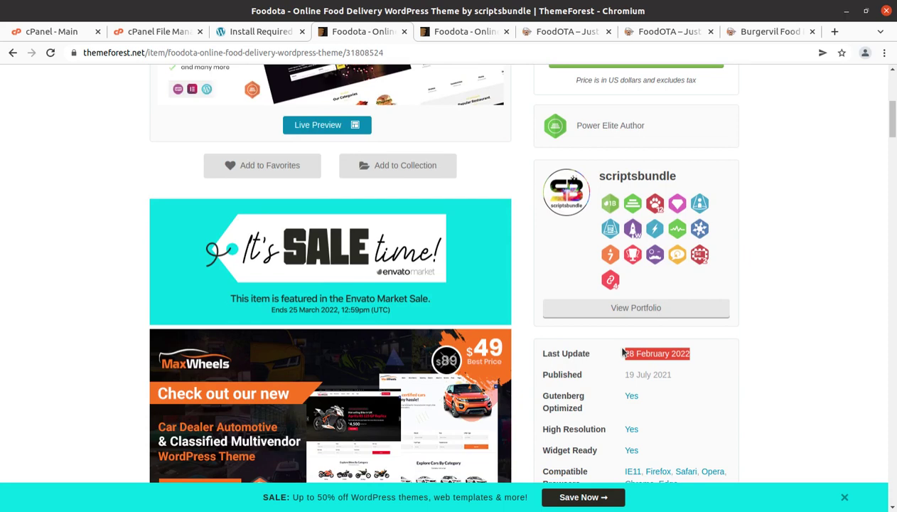
{"action": "scroll", "coordinate": [623, 351], "scroll_direction": "down", "scroll_amount": 4}
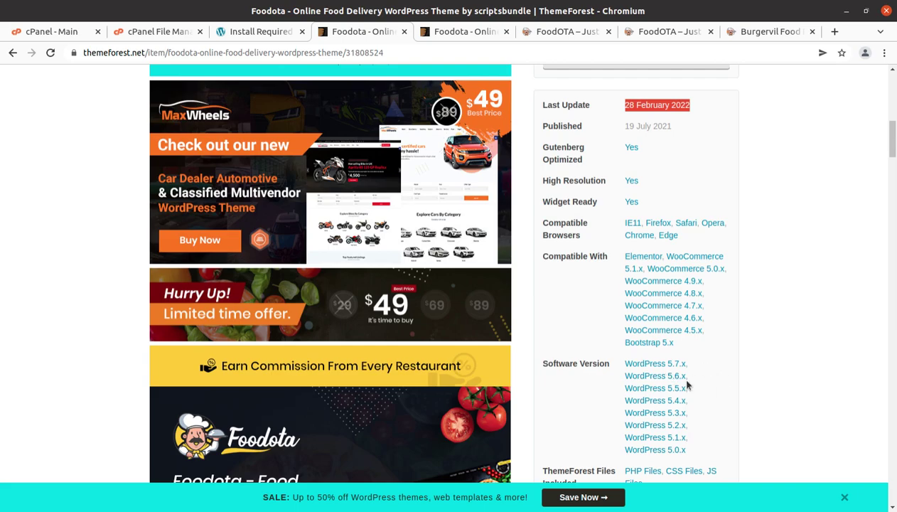
{"action": "scroll", "coordinate": [686, 380], "scroll_direction": "up", "scroll_amount": 3}
{"action": "scroll", "coordinate": [686, 380], "scroll_direction": "down", "scroll_amount": 10}
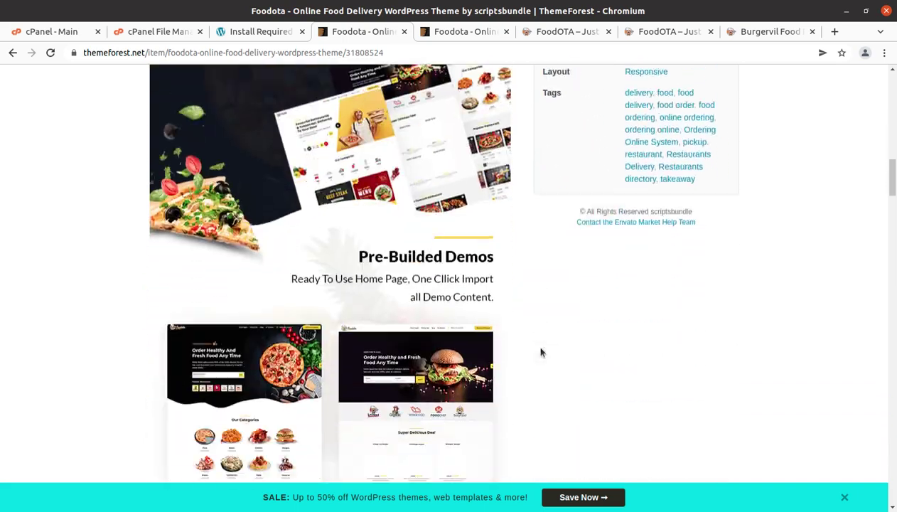
{"action": "scroll", "coordinate": [540, 352], "scroll_direction": "down", "scroll_amount": 8}
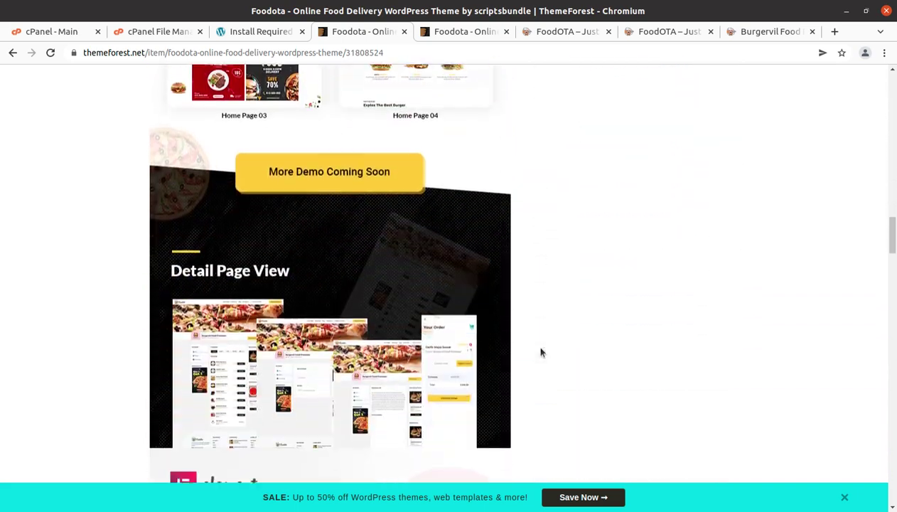
{"action": "scroll", "coordinate": [540, 352], "scroll_direction": "down", "scroll_amount": 8}
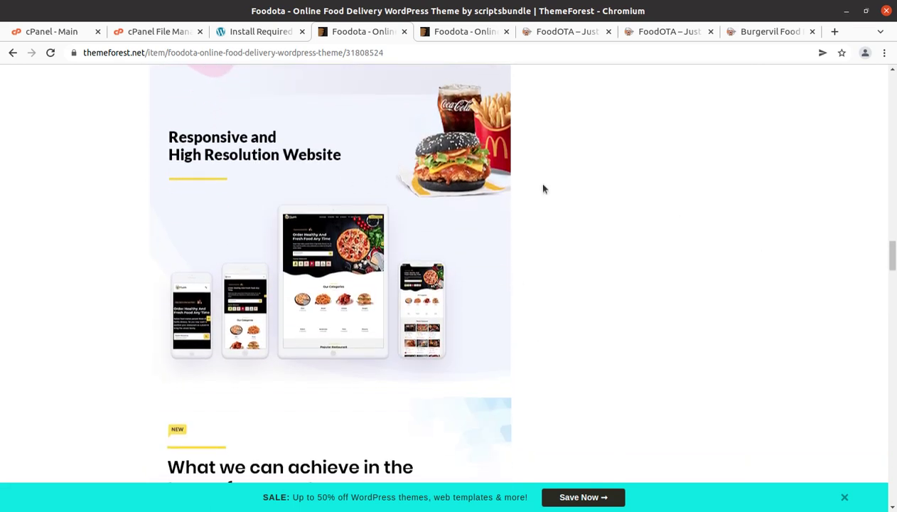
{"action": "scroll", "coordinate": [360, 196], "scroll_direction": "up", "scroll_amount": 5}
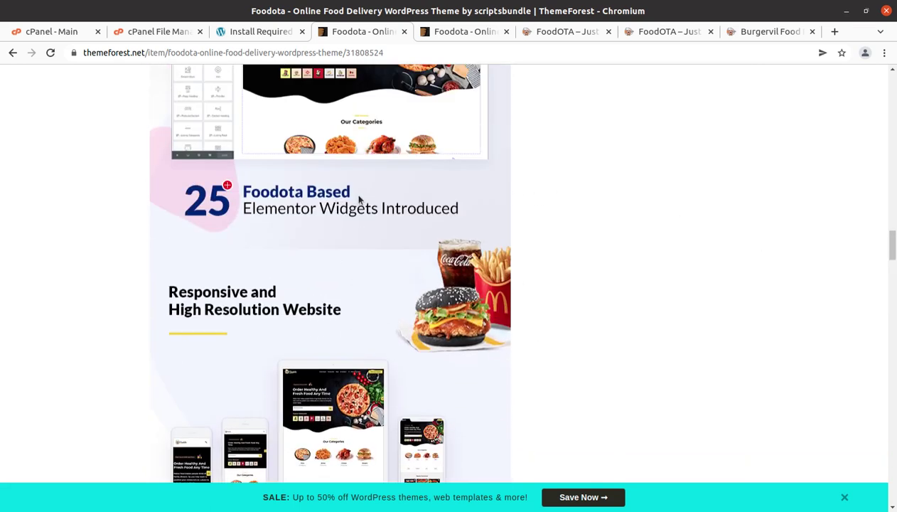
{"action": "left_click", "coordinate": [264, 32]}
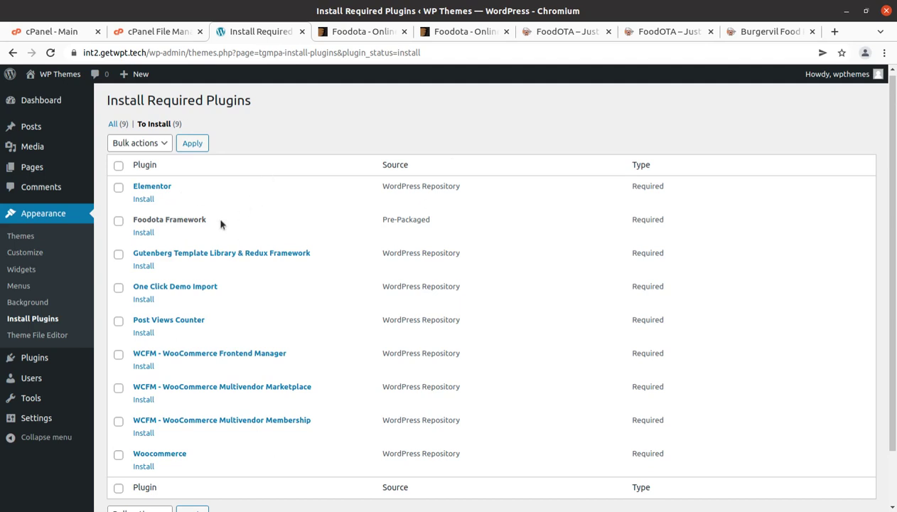
{"action": "left_click_drag", "start_coordinate": [310, 257], "coordinate": [131, 261]}
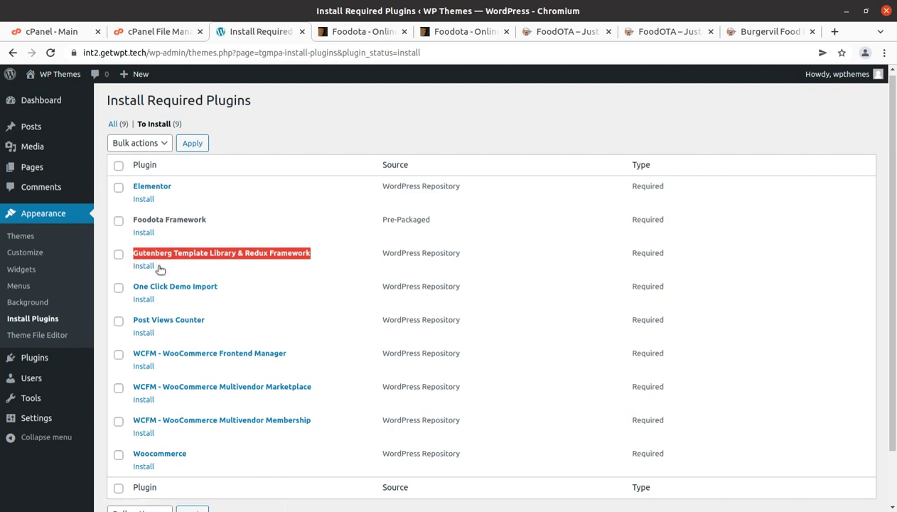
{"action": "left_click_drag", "start_coordinate": [231, 284], "coordinate": [132, 287]}
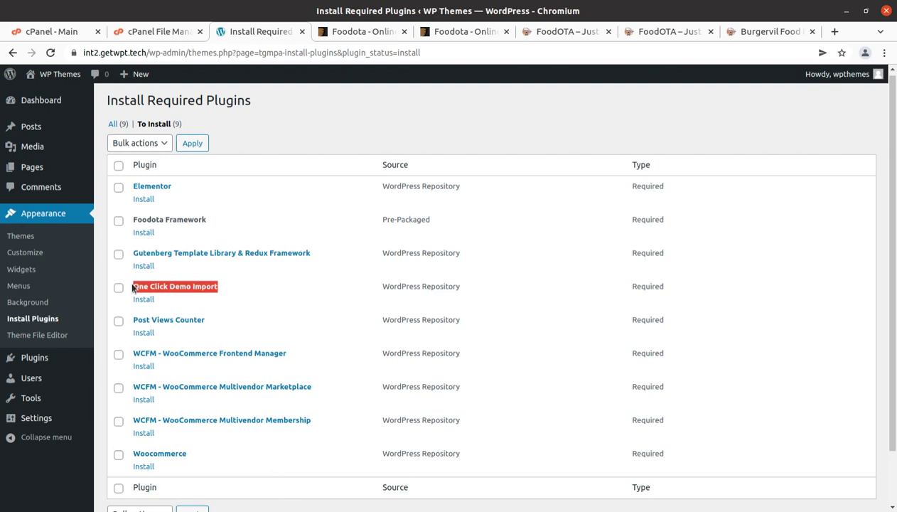
{"action": "left_click_drag", "start_coordinate": [236, 322], "coordinate": [132, 326]}
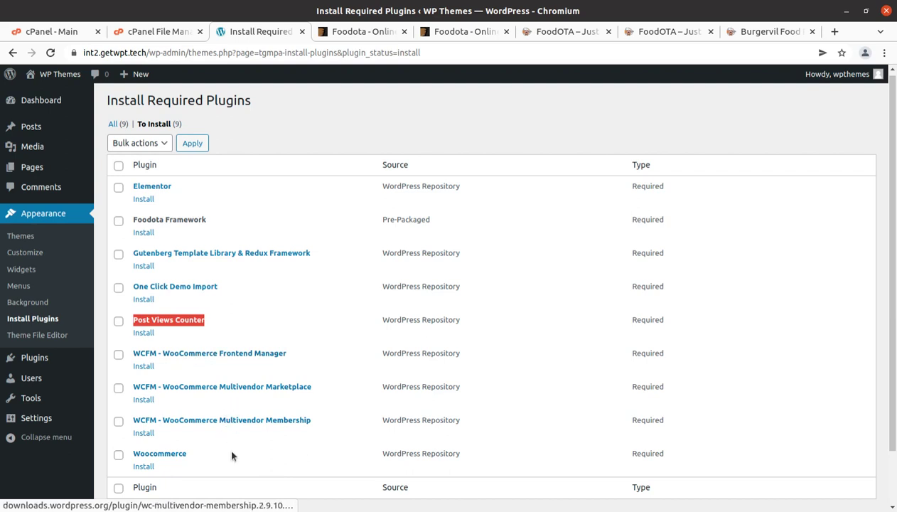
{"action": "left_click_drag", "start_coordinate": [232, 455], "coordinate": [198, 443]}
{"action": "left_click", "coordinate": [289, 421]}
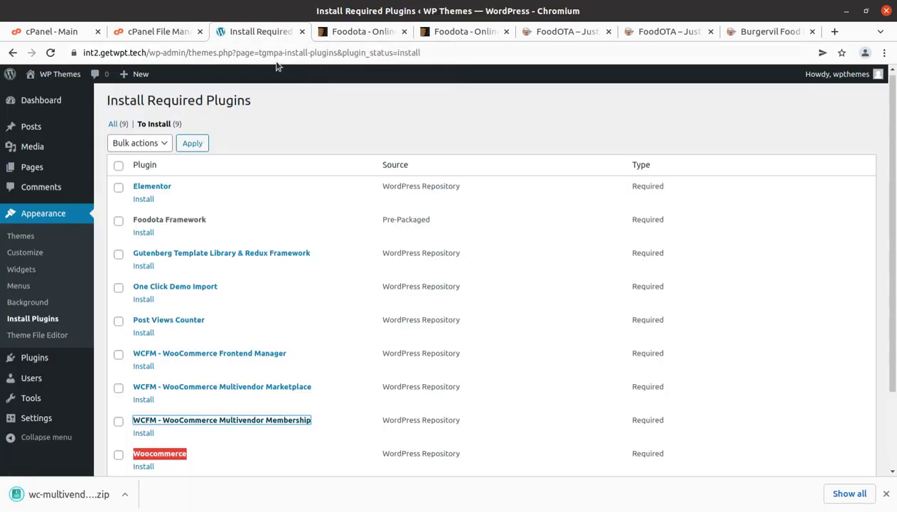
{"action": "left_click_drag", "start_coordinate": [320, 402], "coordinate": [123, 348]}
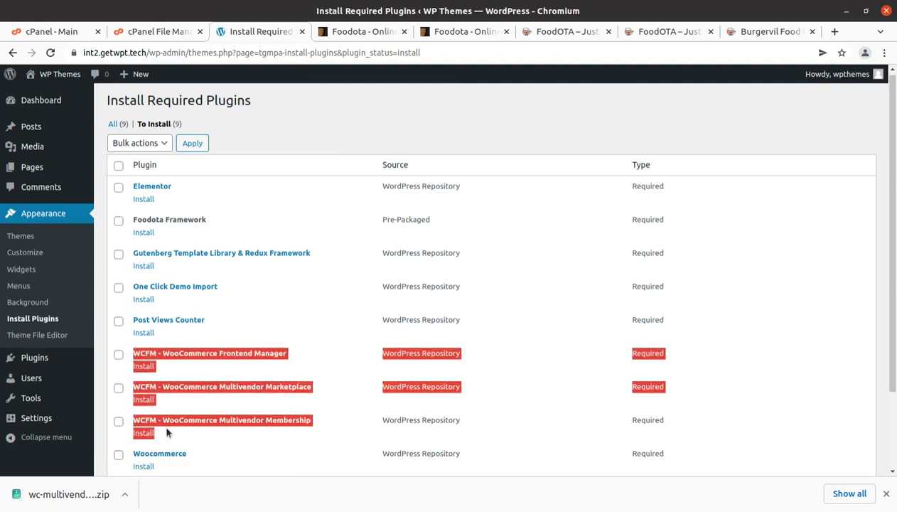
{"action": "scroll", "coordinate": [166, 427], "scroll_direction": "down", "scroll_amount": 3}
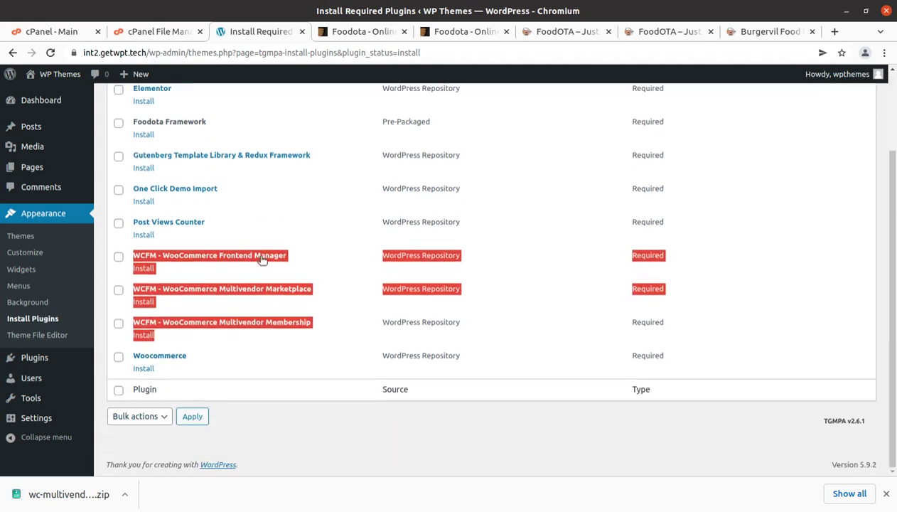
{"action": "left_click", "coordinate": [347, 458]}
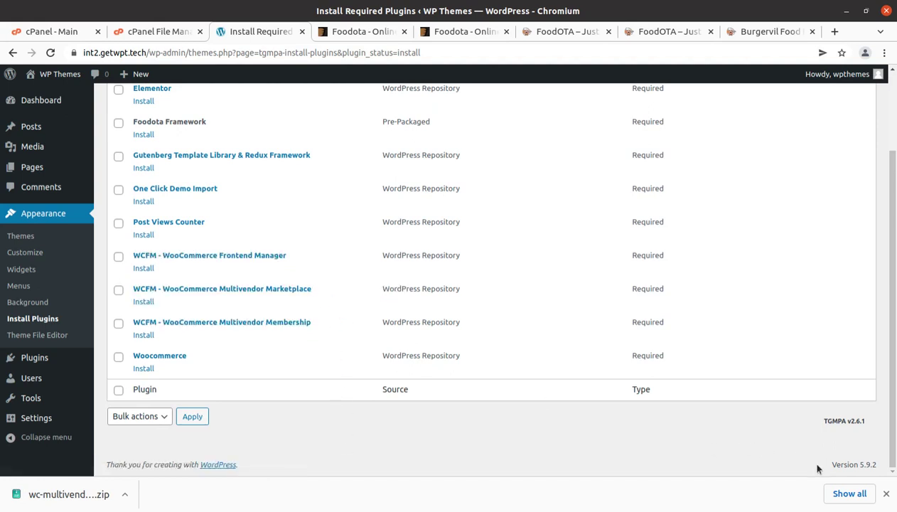
{"action": "left_click", "coordinate": [886, 494]}
{"action": "scroll", "coordinate": [125, 179], "scroll_direction": "up", "scroll_amount": 3}
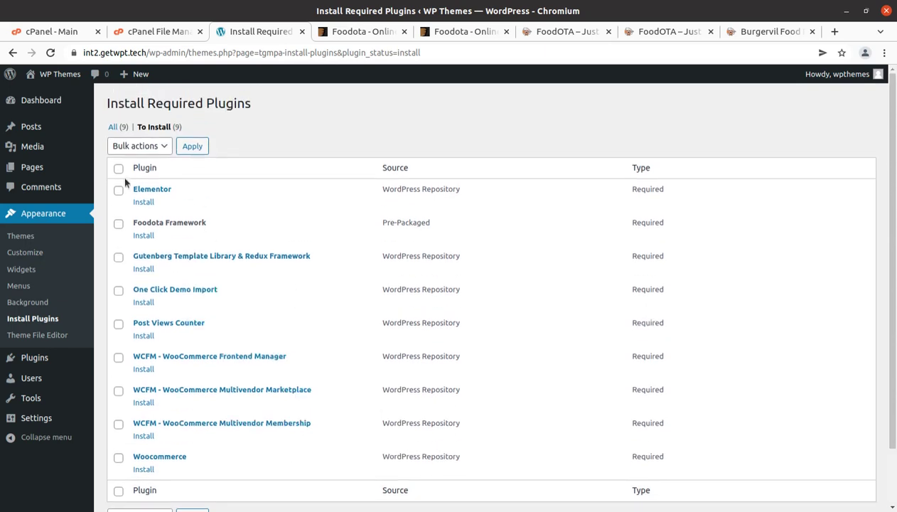
- Bulk-install all nine selected plugins, Elementor to Woocommerce, and wait for completion
{"action": "left_click", "coordinate": [119, 170]}
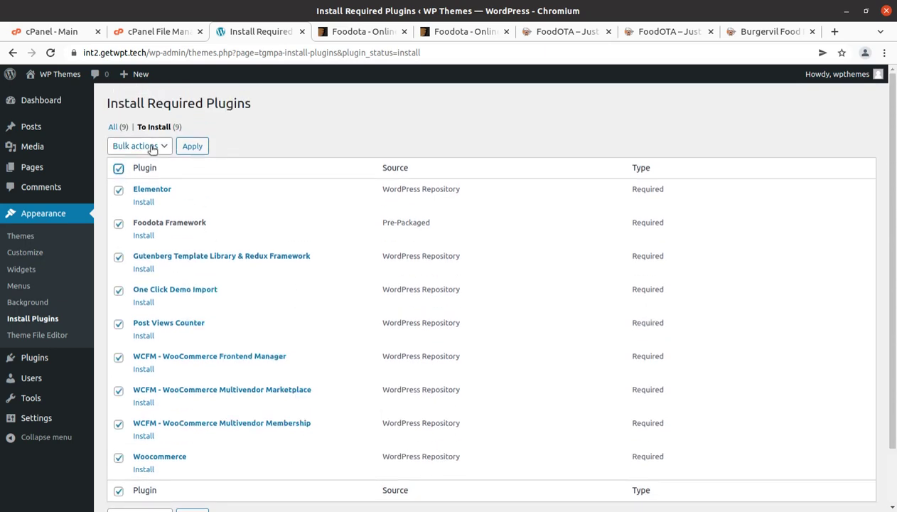
{"action": "left_click", "coordinate": [151, 148]}
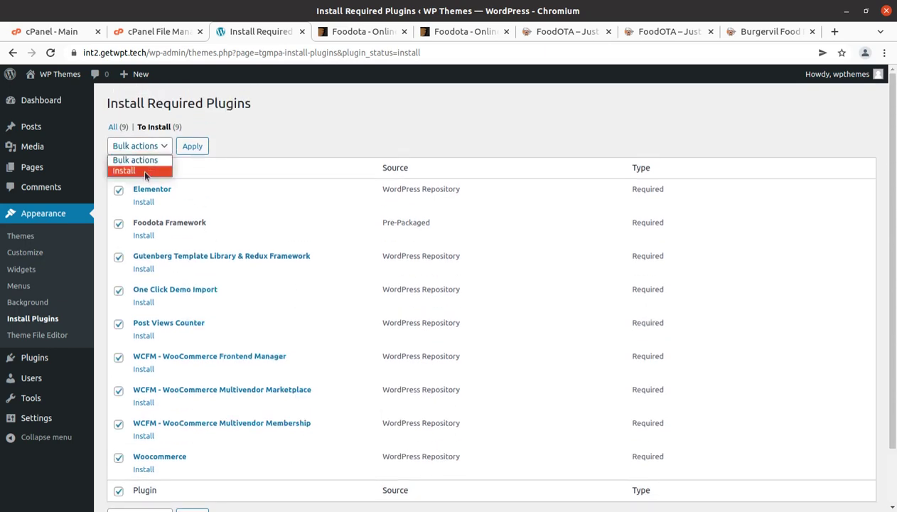
{"action": "left_click", "coordinate": [144, 171]}
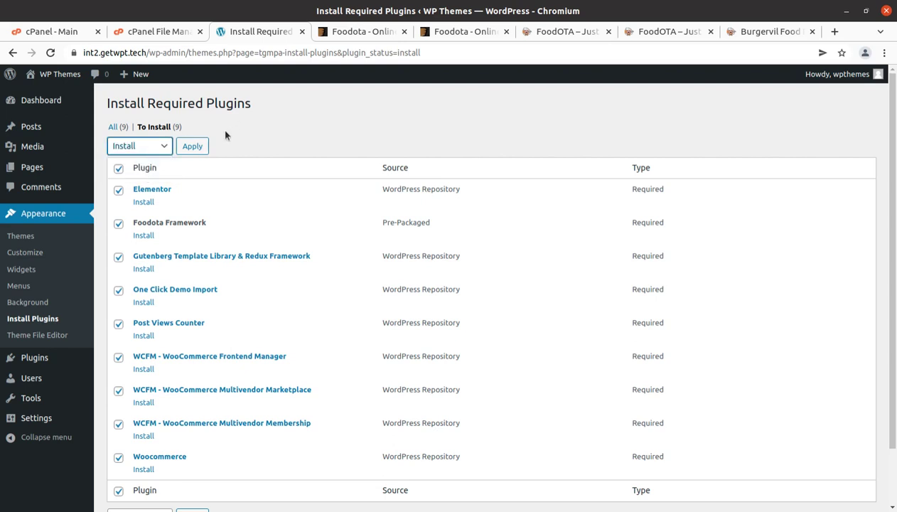
{"action": "left_click", "coordinate": [189, 148]}
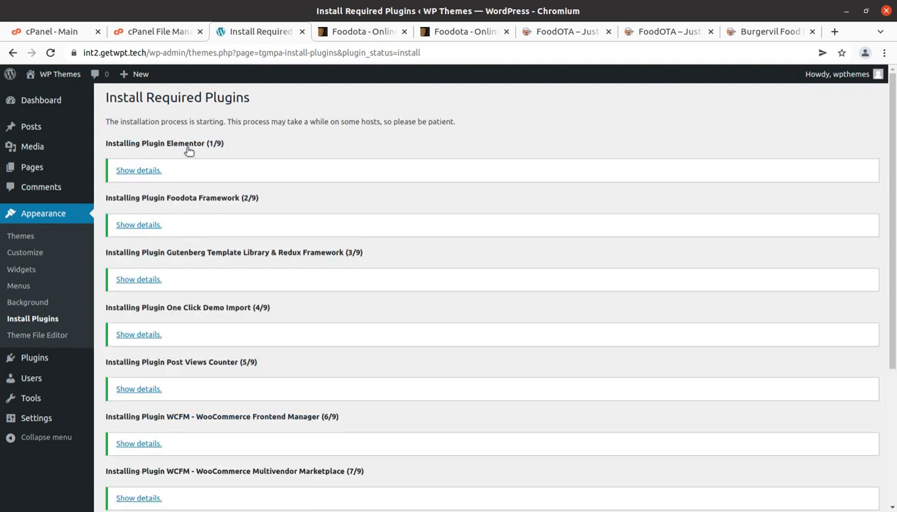
{"action": "scroll", "coordinate": [188, 153], "scroll_direction": "down", "scroll_amount": 5}
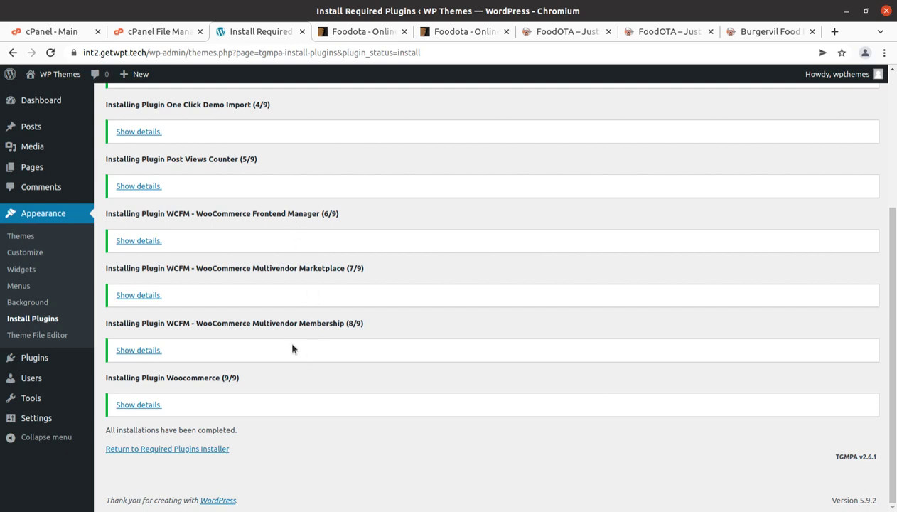
{"action": "scroll", "coordinate": [291, 349], "scroll_direction": "up", "scroll_amount": 2}
{"action": "scroll", "coordinate": [292, 349], "scroll_direction": "down", "scroll_amount": 2}
{"action": "scroll", "coordinate": [125, 239], "scroll_direction": "up", "scroll_amount": 3}
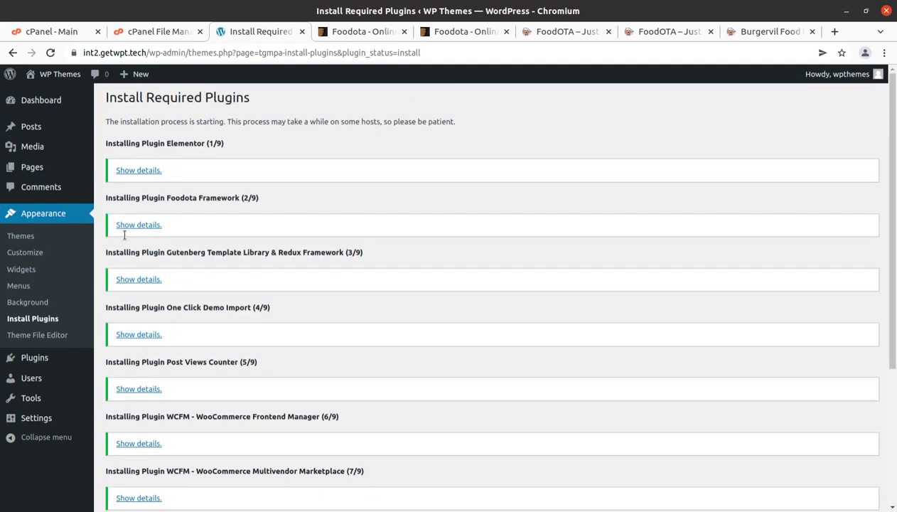
{"action": "scroll", "coordinate": [124, 240], "scroll_direction": "down", "scroll_amount": 1}
{"action": "scroll", "coordinate": [124, 240], "scroll_direction": "down", "scroll_amount": 3}
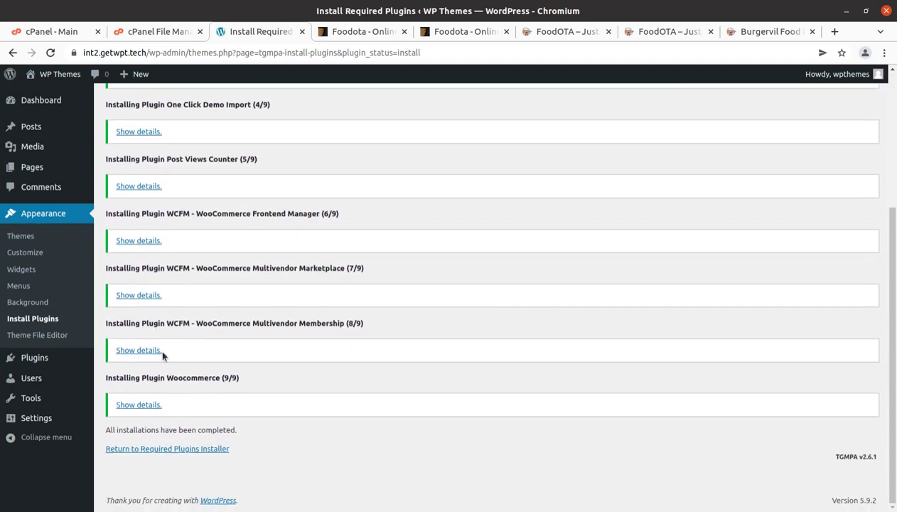
- Bulk-activate all installed plugins, then reload, leaving WCFM Multivendor Membership and Woocommerce inactive
{"action": "left_click", "coordinate": [167, 449]}
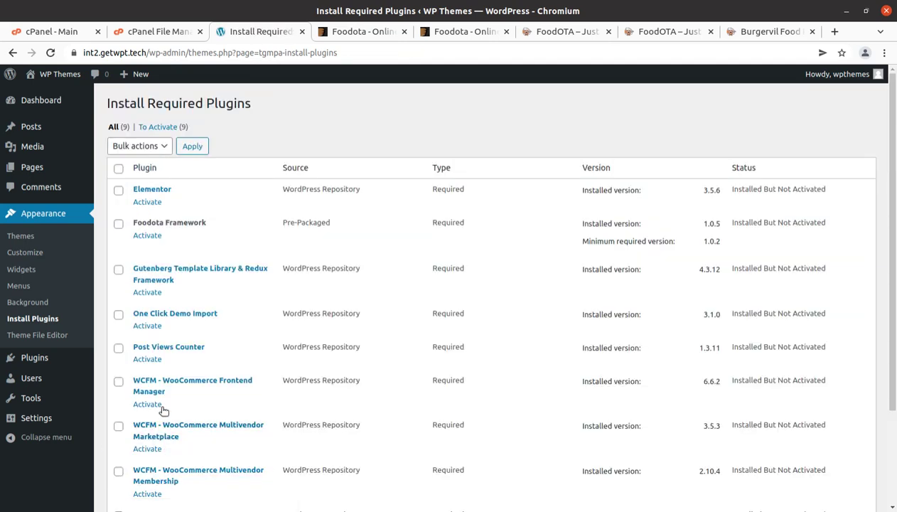
{"action": "left_click", "coordinate": [118, 168]}
{"action": "left_click", "coordinate": [140, 146]}
{"action": "left_click", "coordinate": [142, 191]}
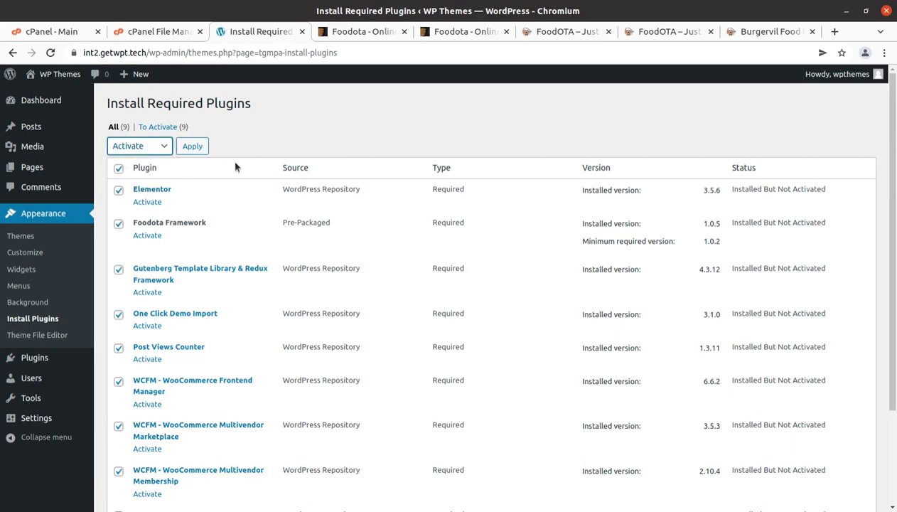
{"action": "scroll", "coordinate": [236, 166], "scroll_direction": "down", "scroll_amount": 3}
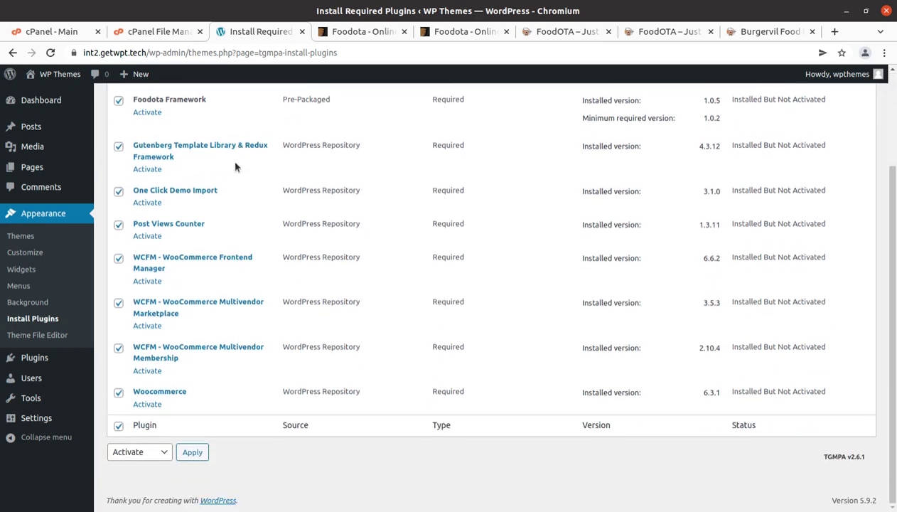
{"action": "scroll", "coordinate": [223, 210], "scroll_direction": "up", "scroll_amount": 3}
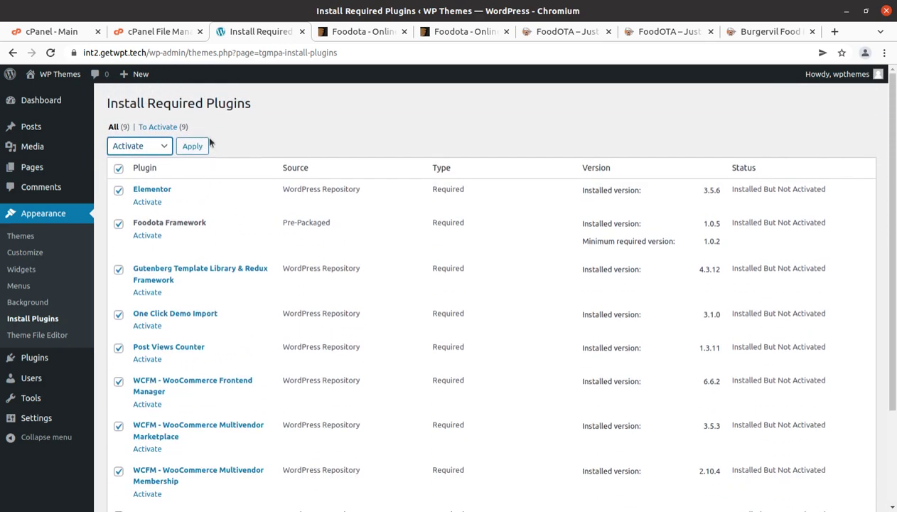
{"action": "left_click", "coordinate": [191, 151]}
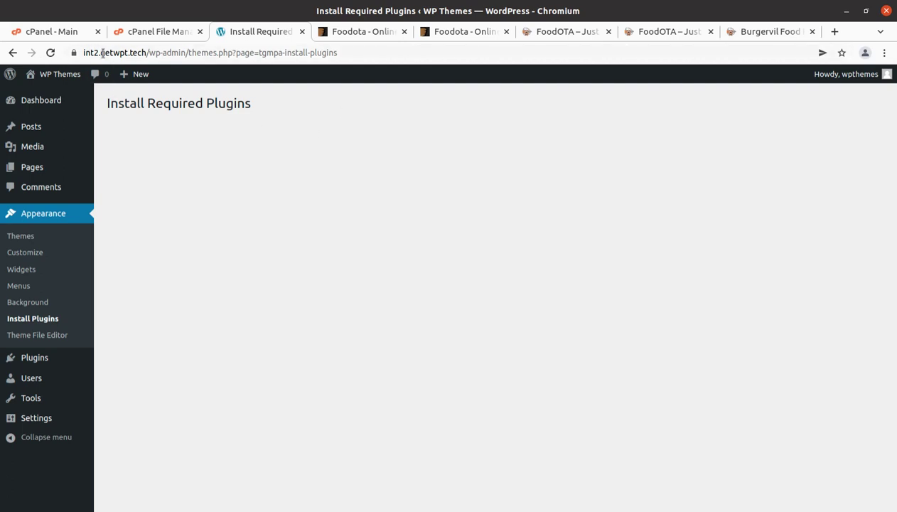
{"action": "left_click", "coordinate": [50, 52]}
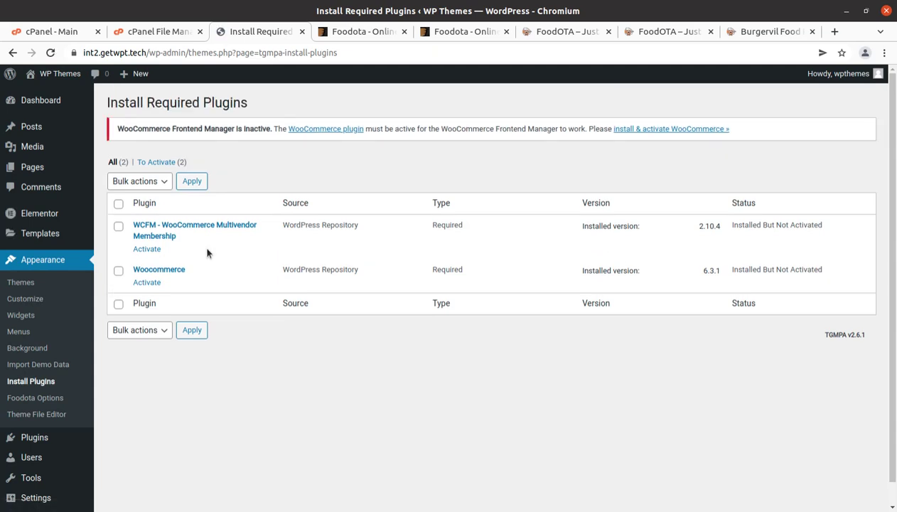
- Activate Woocommerce, then WCFM Multivendor Membership, reaching the WCFM Marketplace setup wizard
{"action": "left_click", "coordinate": [147, 249]}
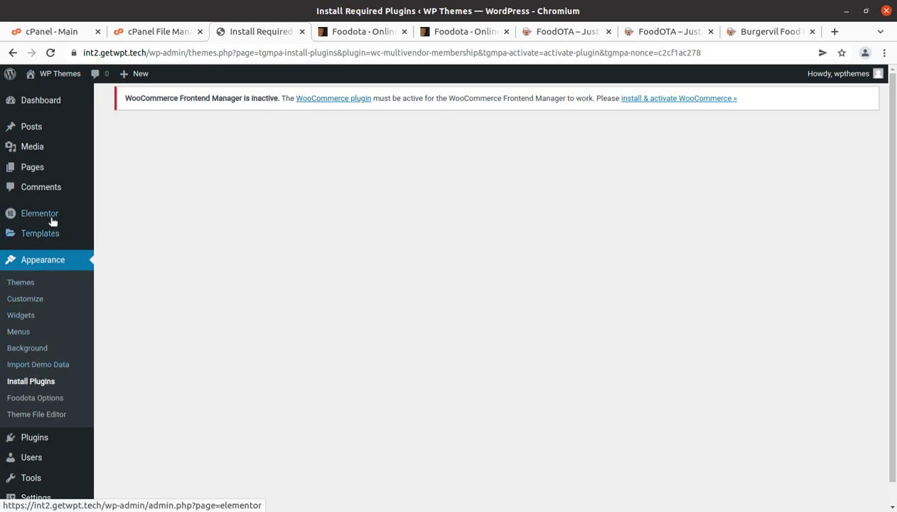
{"action": "left_click", "coordinate": [30, 384]}
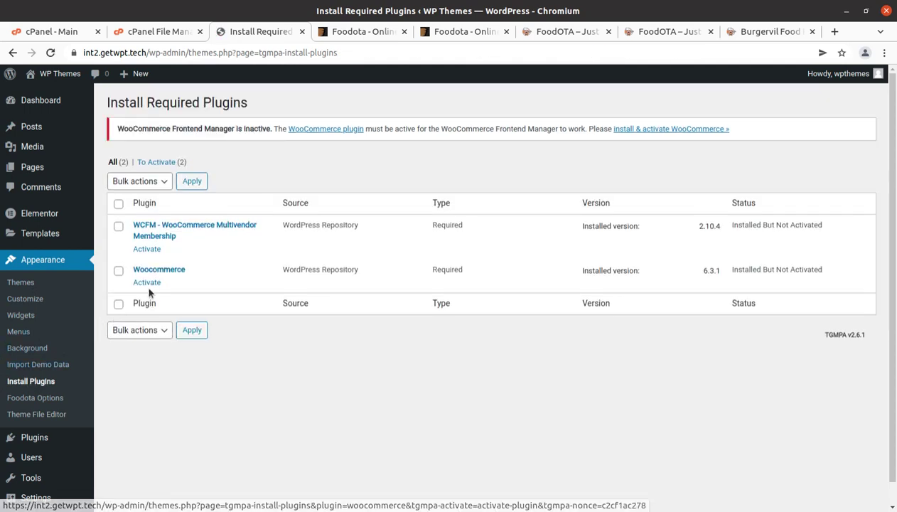
{"action": "left_click", "coordinate": [147, 283]}
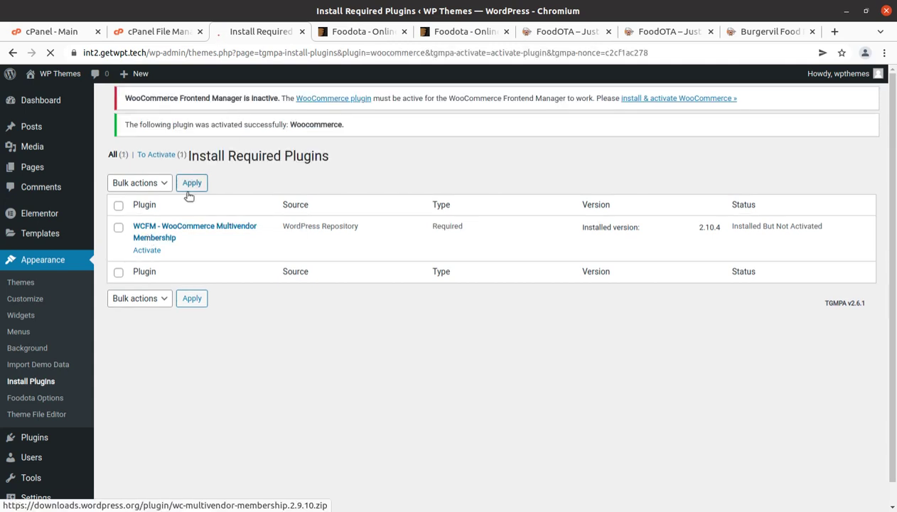
{"action": "left_click", "coordinate": [145, 283]}
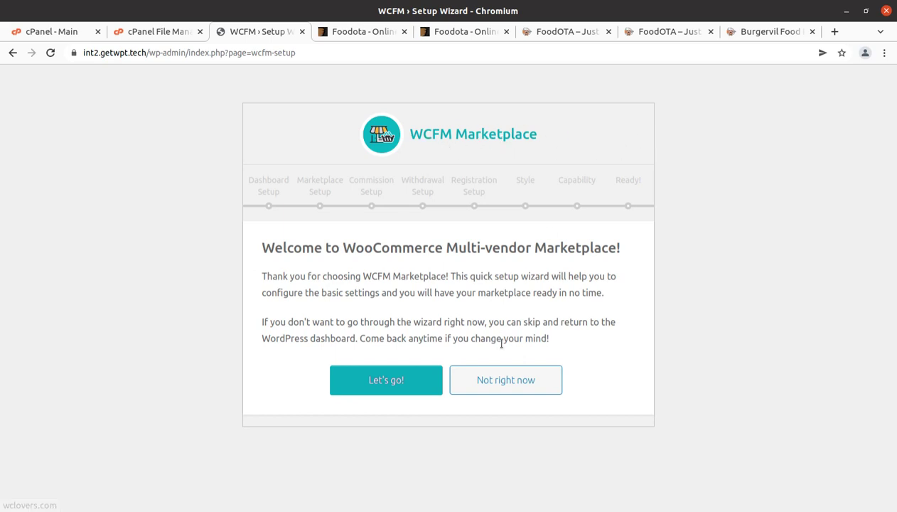
- Skip the WCFM wizard, dismiss the Redux and WooCommerce template notices, then view Installed Plugins
{"action": "left_click", "coordinate": [495, 383]}
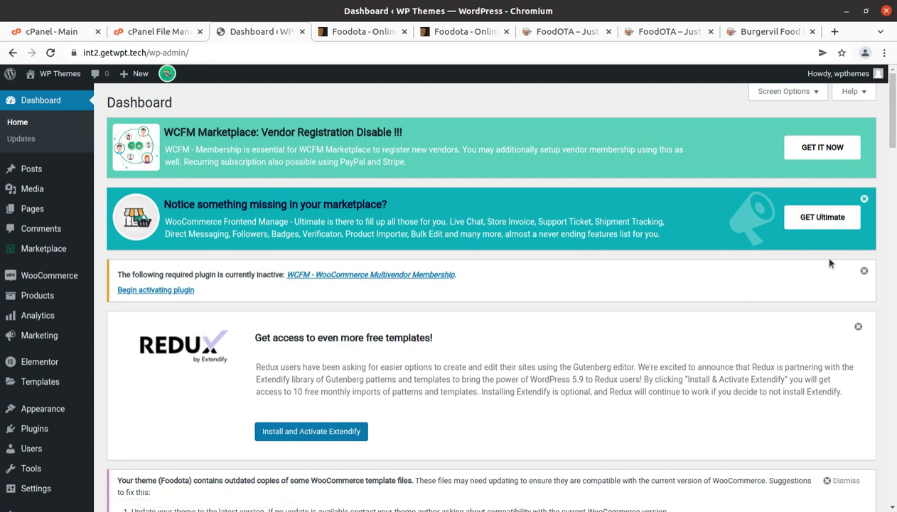
{"action": "left_click", "coordinate": [865, 273]}
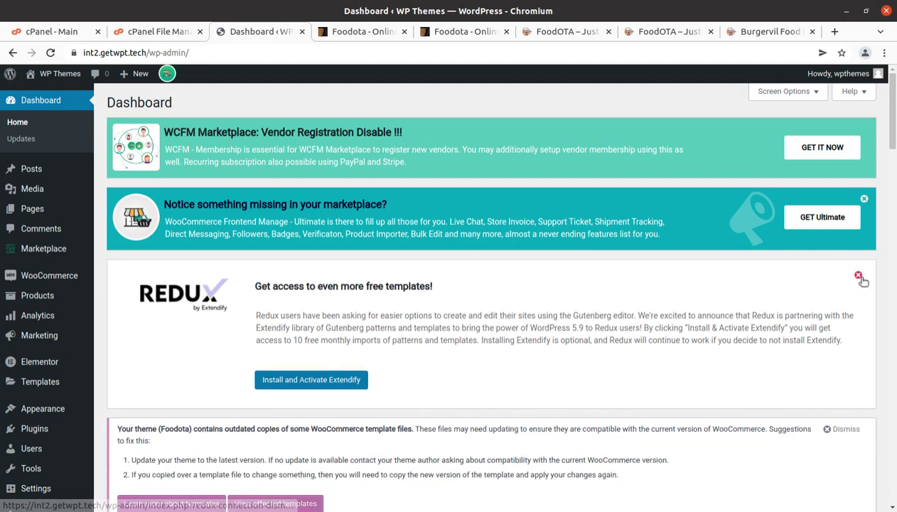
{"action": "left_click", "coordinate": [859, 276]}
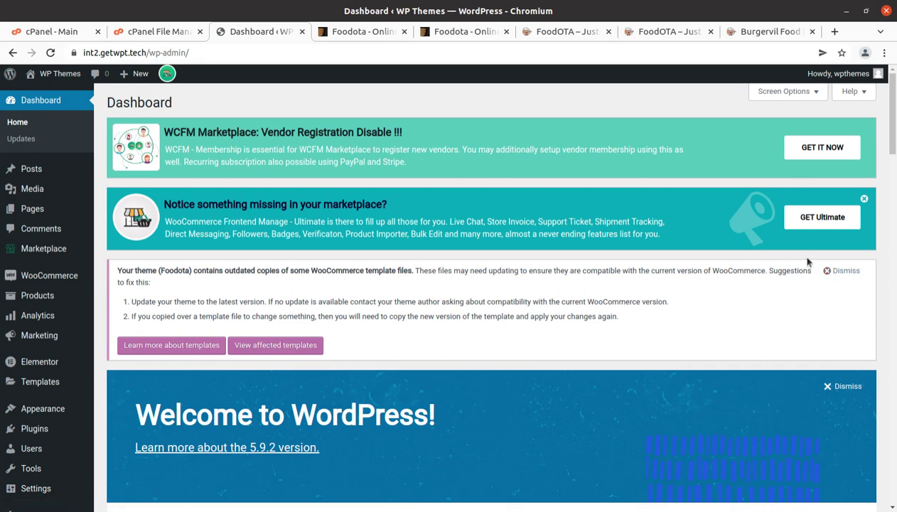
{"action": "left_click", "coordinate": [825, 275]}
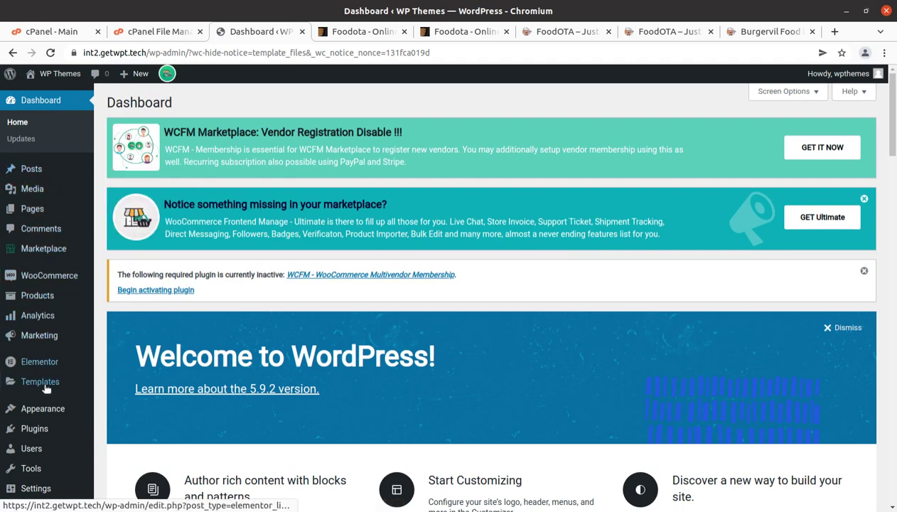
{"action": "mouse_move", "coordinate": [41, 427]}
{"action": "left_click", "coordinate": [120, 429]}
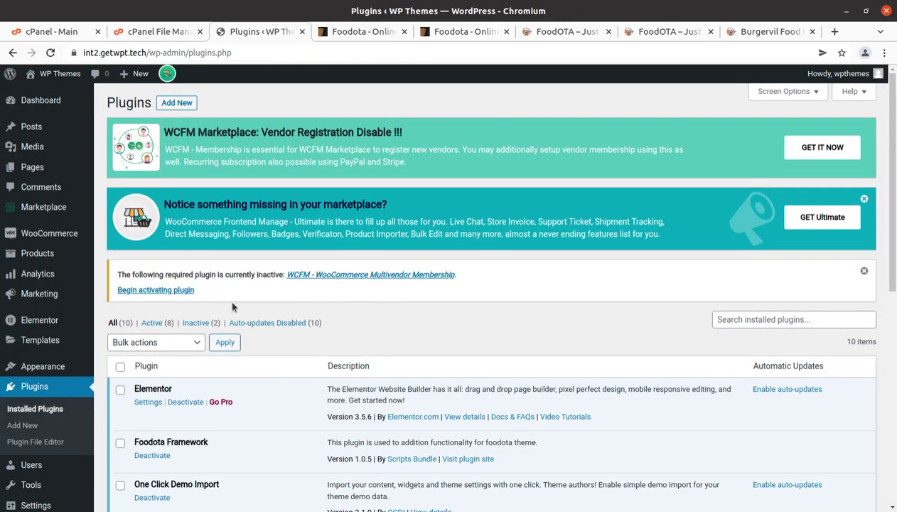
{"action": "scroll", "coordinate": [231, 292], "scroll_direction": "down", "scroll_amount": 3}
{"action": "scroll", "coordinate": [236, 302], "scroll_direction": "down", "scroll_amount": 5}
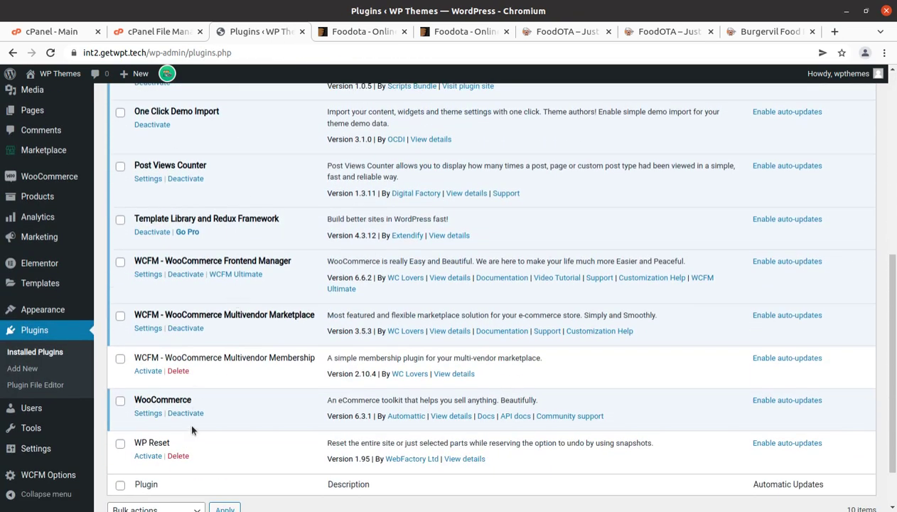
{"action": "left_click", "coordinate": [143, 371]}
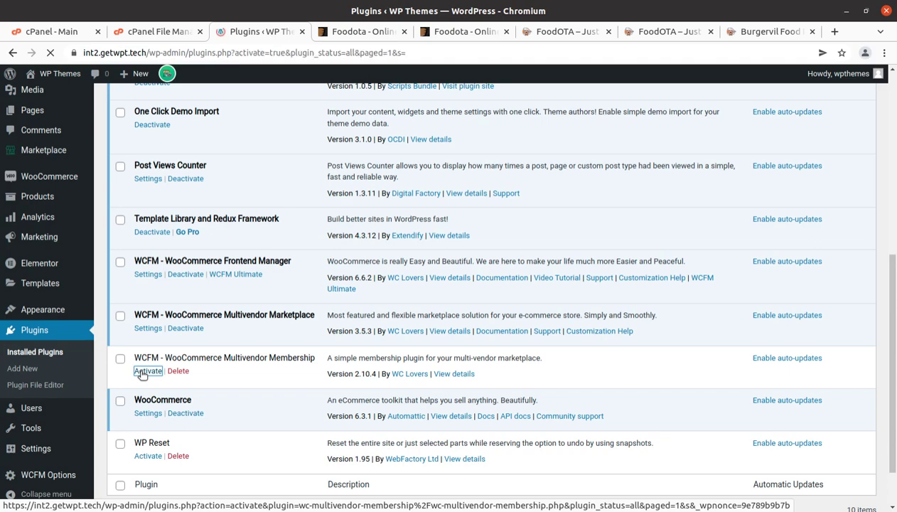
{"action": "scroll", "coordinate": [194, 225], "scroll_direction": "down", "scroll_amount": 6}
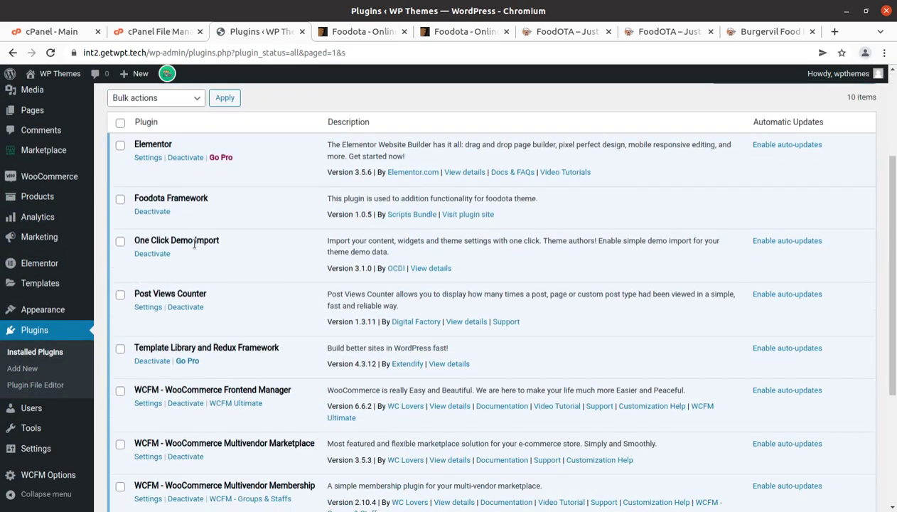
{"action": "scroll", "coordinate": [175, 327], "scroll_direction": "up", "scroll_amount": 3}
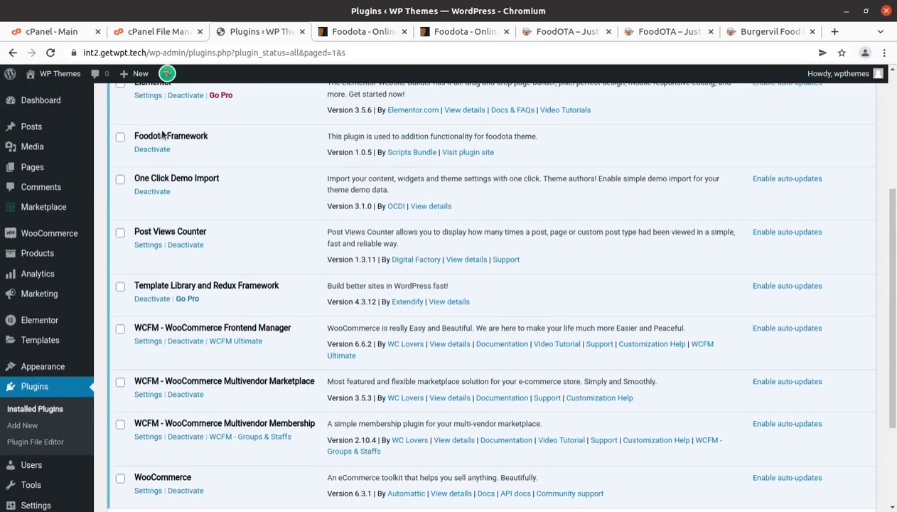
{"action": "scroll", "coordinate": [161, 138], "scroll_direction": "up", "scroll_amount": 3}
{"action": "scroll", "coordinate": [161, 137], "scroll_direction": "down", "scroll_amount": 2}
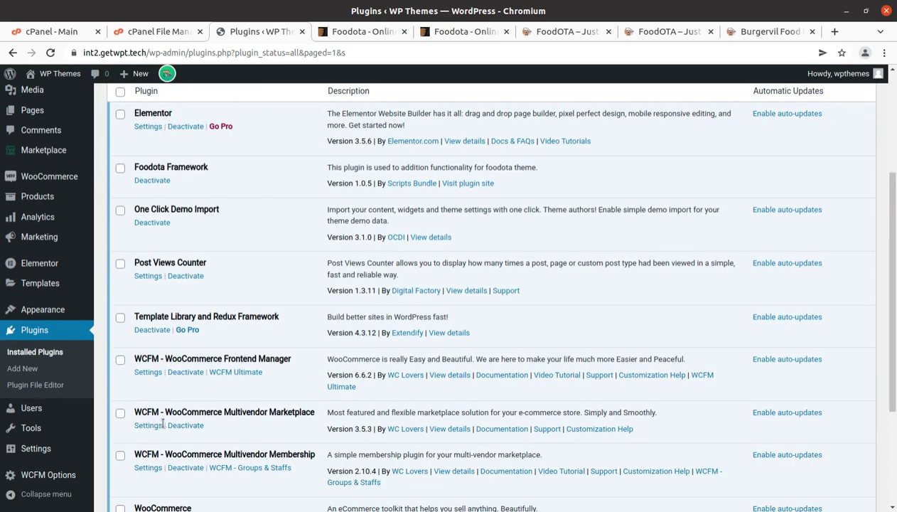
{"action": "scroll", "coordinate": [164, 419], "scroll_direction": "down", "scroll_amount": 1}
{"action": "scroll", "coordinate": [313, 267], "scroll_direction": "up", "scroll_amount": 3}
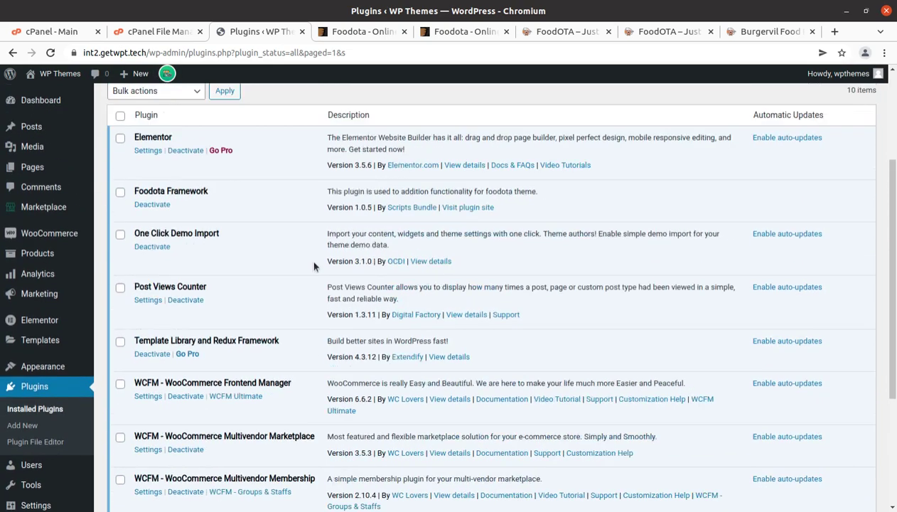
- Return to the WordPress admin dashboard and look it over
{"action": "left_click", "coordinate": [44, 103]}
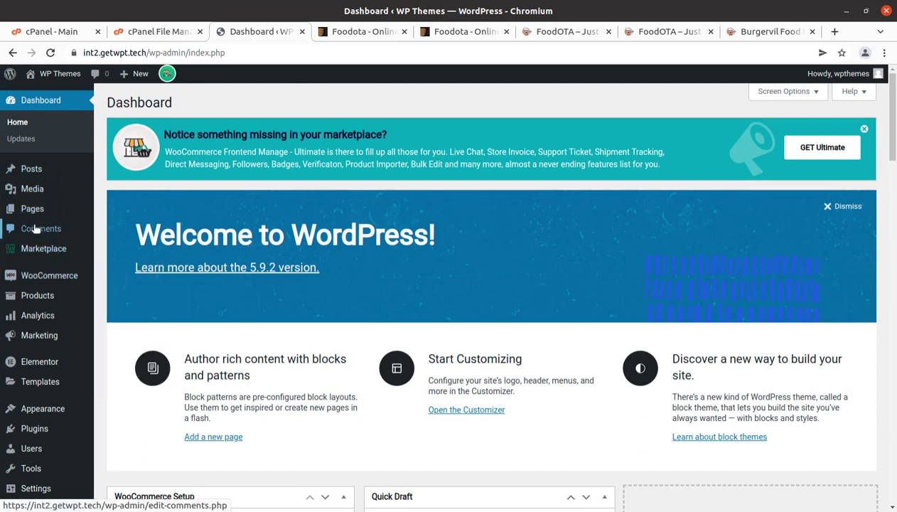
{"action": "scroll", "coordinate": [41, 219], "scroll_direction": "down", "scroll_amount": 3}
{"action": "scroll", "coordinate": [40, 218], "scroll_direction": "down", "scroll_amount": 3}
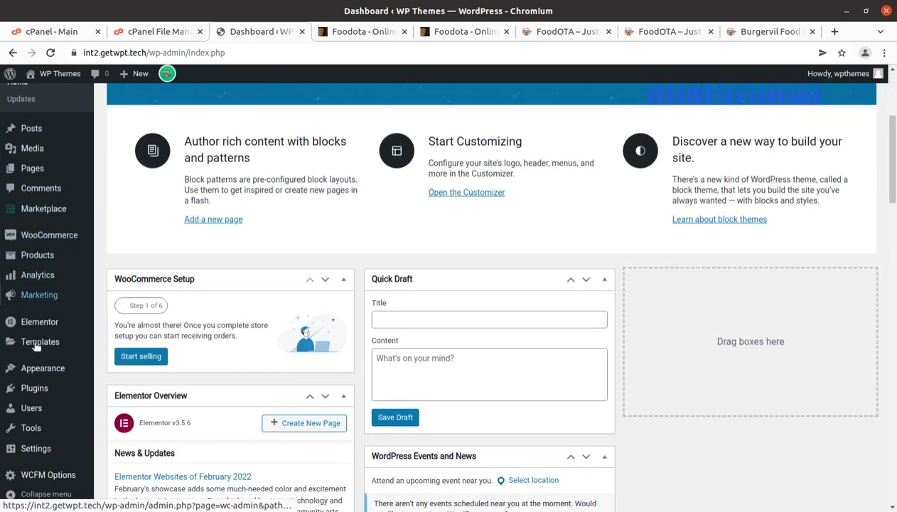
{"action": "scroll", "coordinate": [44, 404], "scroll_direction": "up", "scroll_amount": 4}
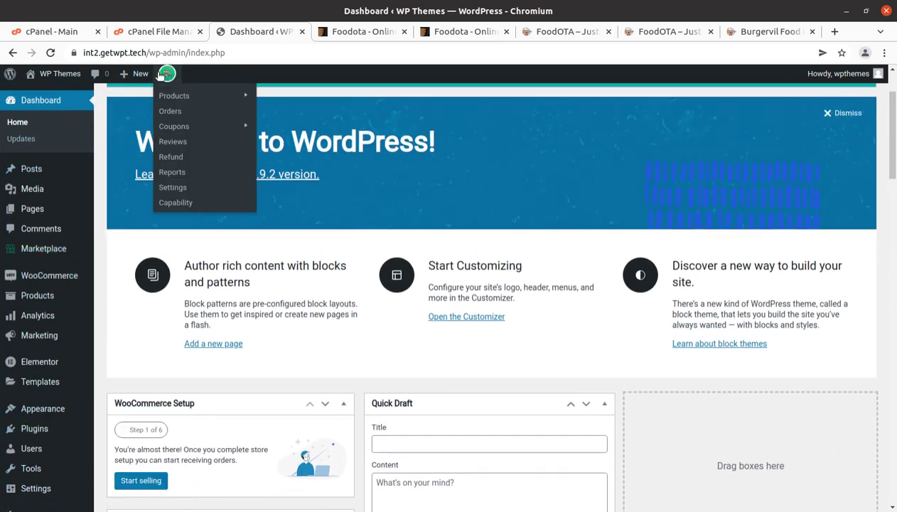
- View the live site, showing only a Hello World post, then switch back to the Foodota demo
{"action": "mouse_move", "coordinate": [54, 74]}
{"action": "middle_click", "coordinate": [31, 96]}
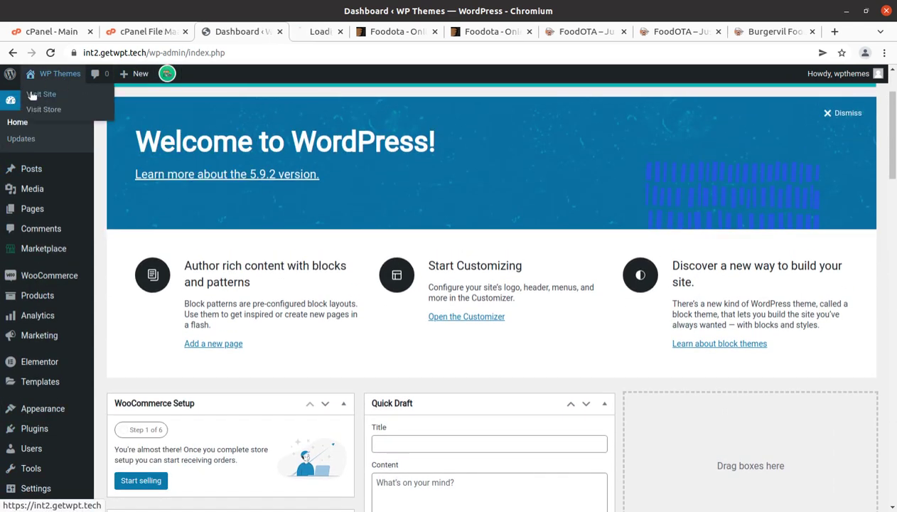
{"action": "left_click", "coordinate": [296, 33]}
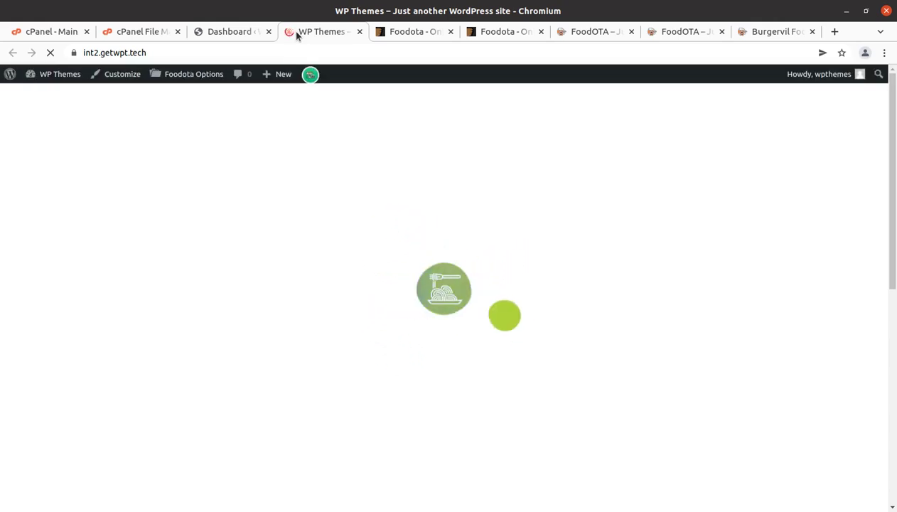
{"action": "scroll", "coordinate": [171, 201], "scroll_direction": "down", "scroll_amount": 2}
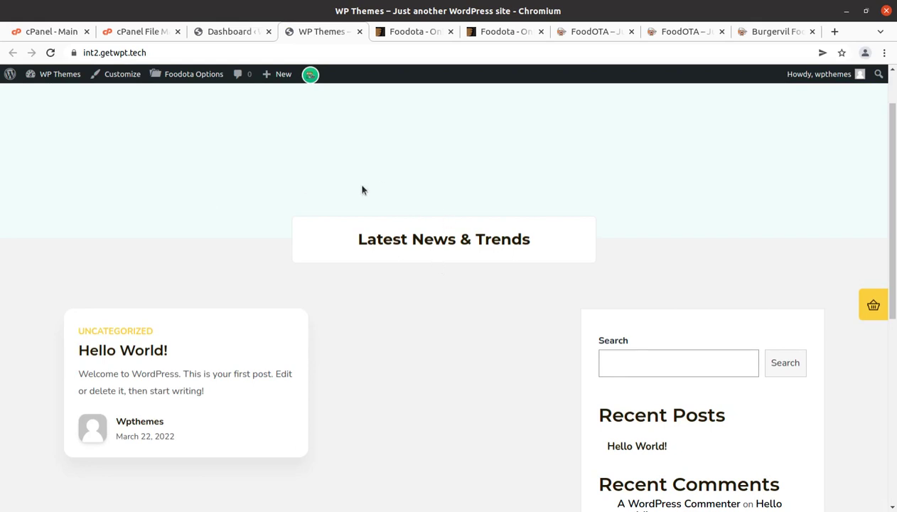
{"action": "scroll", "coordinate": [427, 185], "scroll_direction": "up", "scroll_amount": 2}
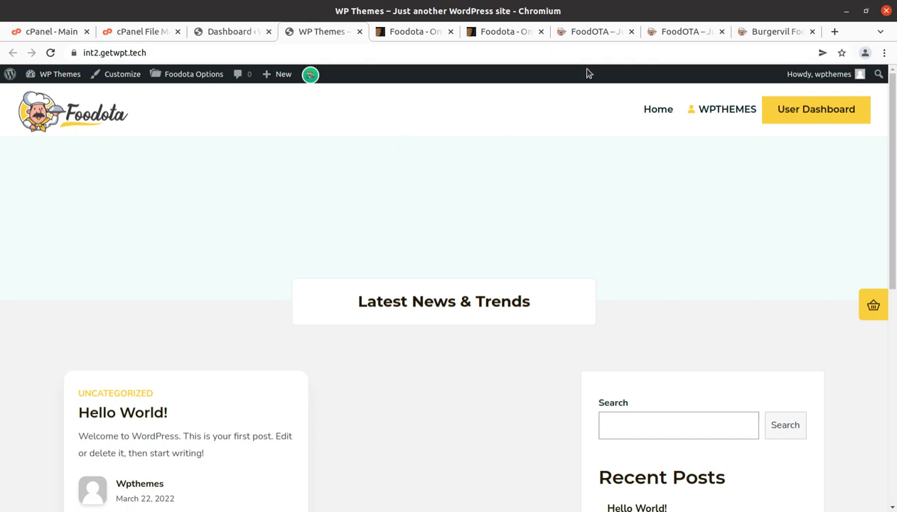
{"action": "left_click", "coordinate": [561, 32]}
{"action": "mouse_move", "coordinate": [166, 104]}
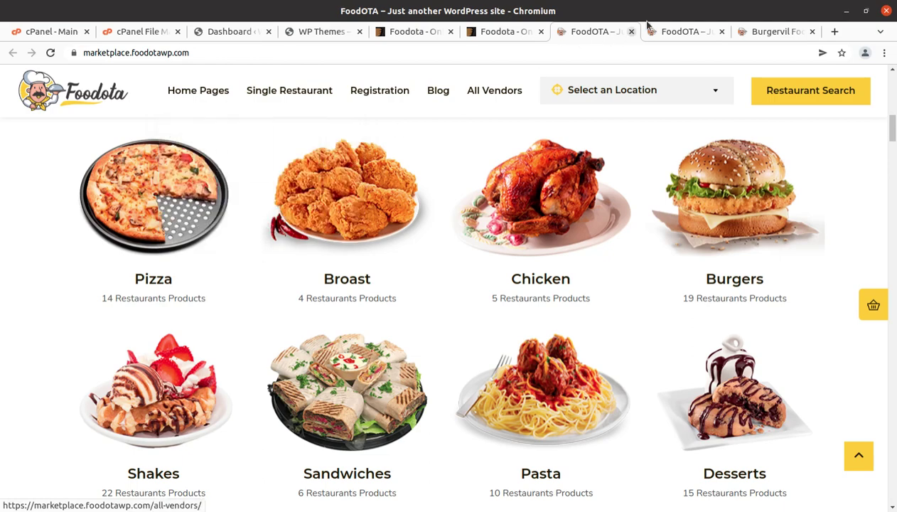
- Compare the demo's pizza homepage and Burgervil store, then go back to the WordPress dashboard
{"action": "left_click", "coordinate": [681, 32]}
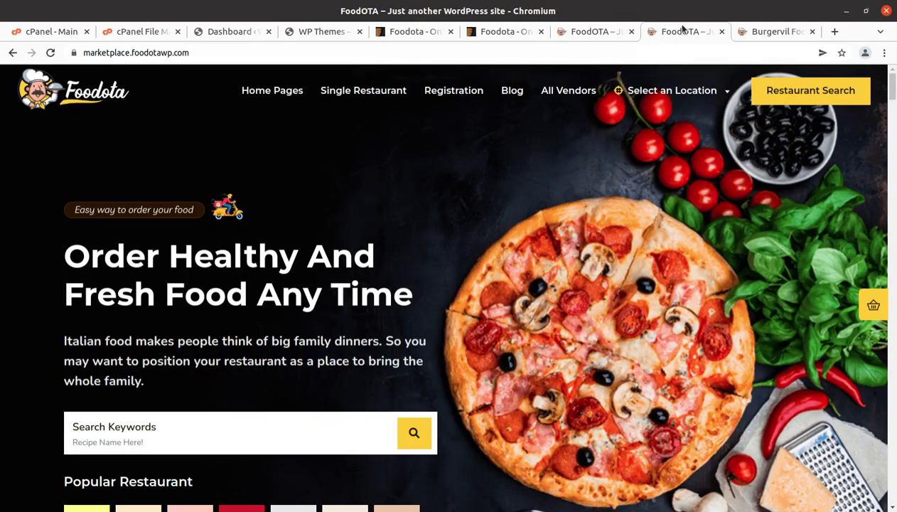
{"action": "left_click", "coordinate": [771, 32]}
{"action": "scroll", "coordinate": [596, 141], "scroll_direction": "up", "scroll_amount": 3}
{"action": "scroll", "coordinate": [596, 141], "scroll_direction": "up", "scroll_amount": 3}
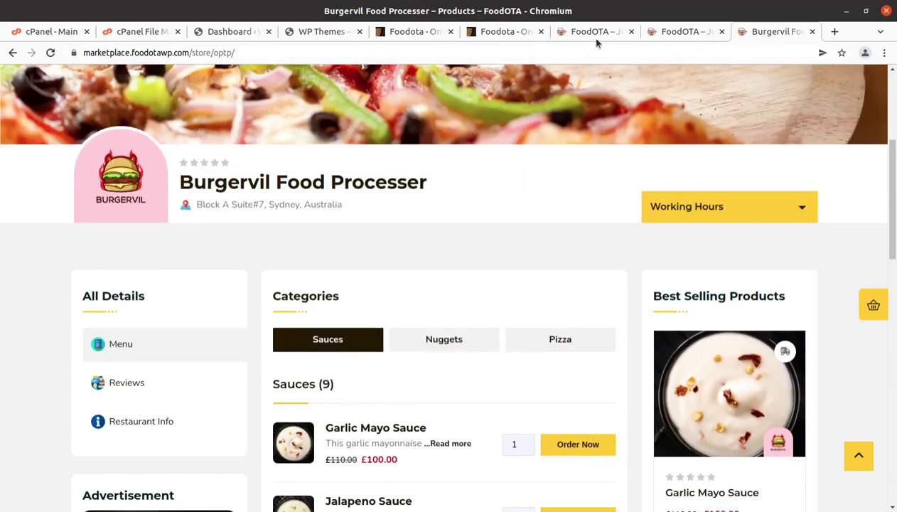
{"action": "left_click", "coordinate": [313, 32]}
{"action": "left_click", "coordinate": [219, 33]}
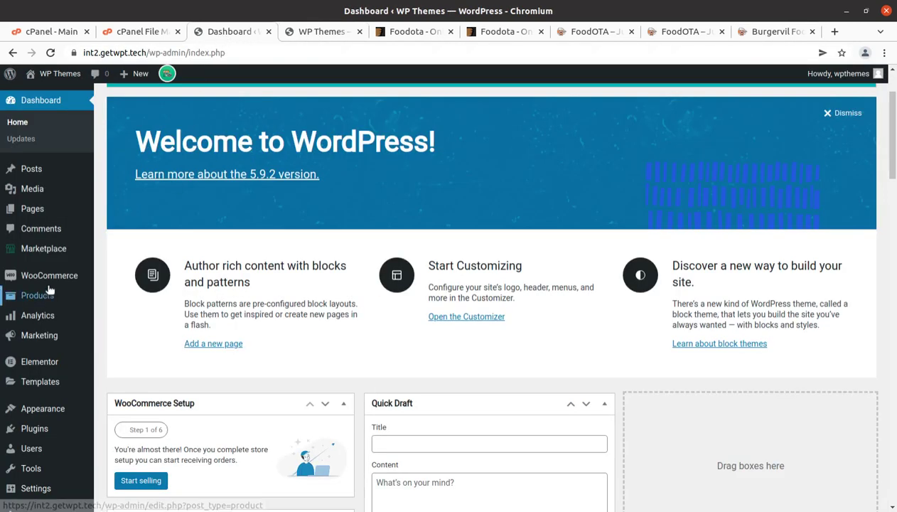
- Go to Appearance > Import Demo Data to reach the One Click Demo Import page
{"action": "scroll", "coordinate": [64, 266], "scroll_direction": "down", "scroll_amount": 1}
{"action": "scroll", "coordinate": [64, 270], "scroll_direction": "down", "scroll_amount": 3}
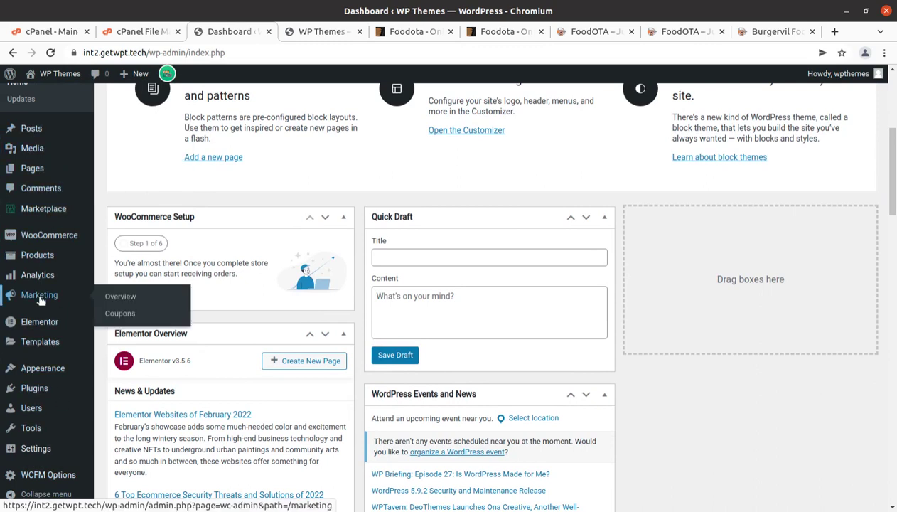
{"action": "mouse_move", "coordinate": [52, 374]}
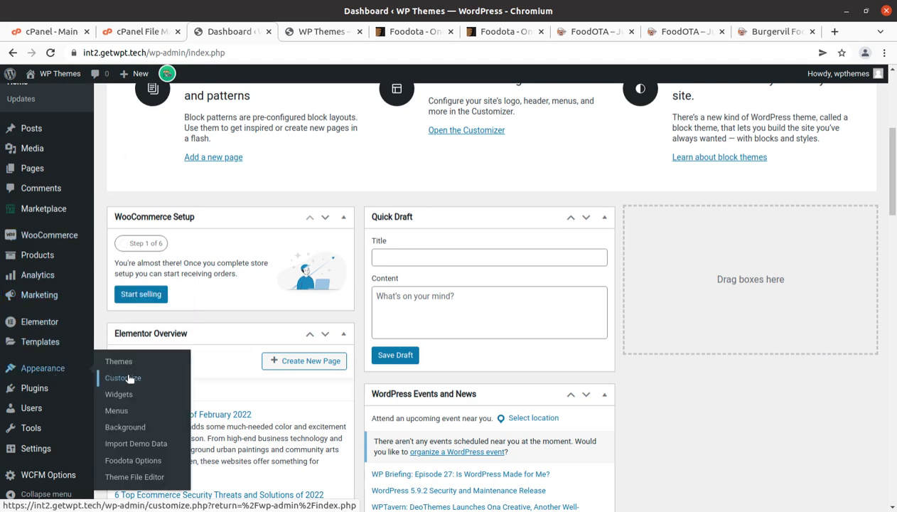
{"action": "left_click", "coordinate": [135, 444]}
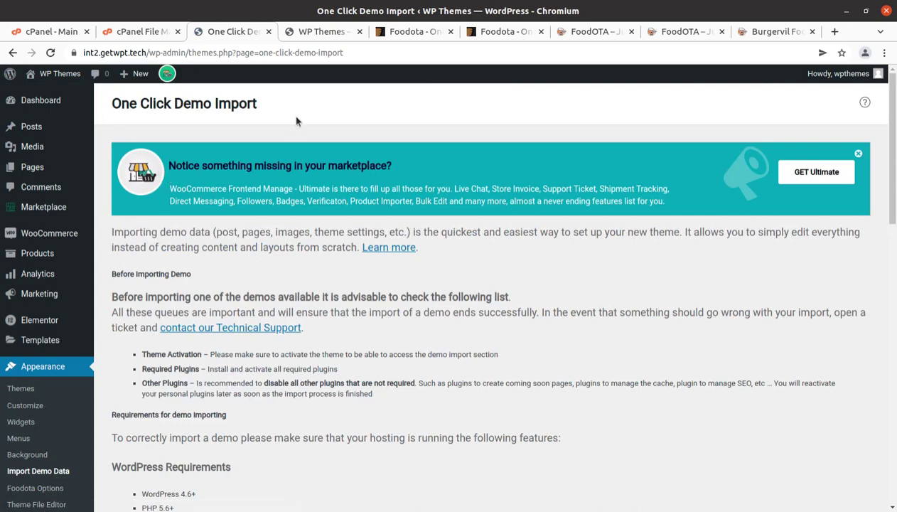
{"action": "scroll", "coordinate": [297, 120], "scroll_direction": "down", "scroll_amount": 5}
{"action": "scroll", "coordinate": [218, 246], "scroll_direction": "down", "scroll_amount": 5}
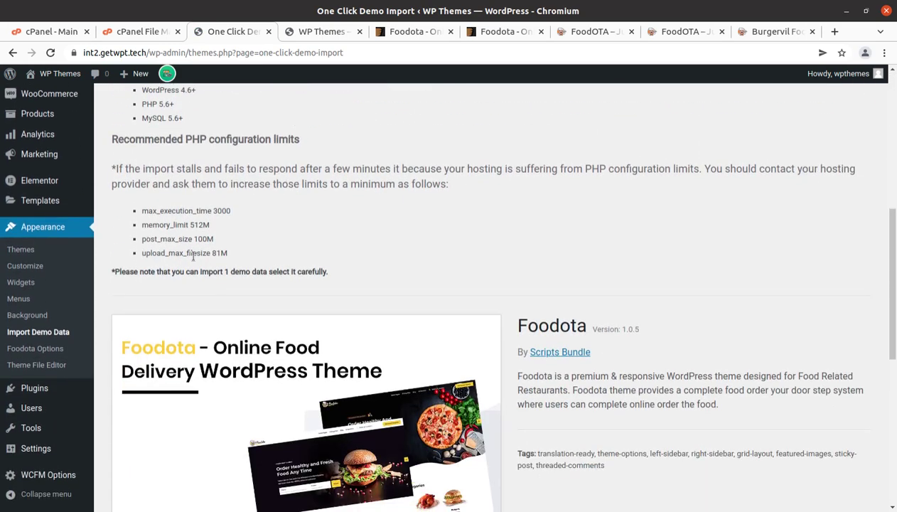
{"action": "scroll", "coordinate": [225, 234], "scroll_direction": "down", "scroll_amount": 2}
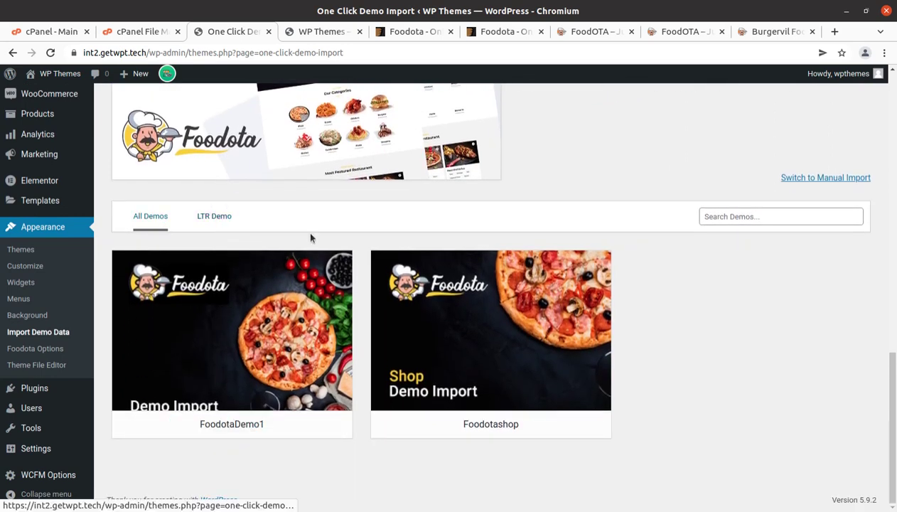
{"action": "mouse_move", "coordinate": [468, 354]}
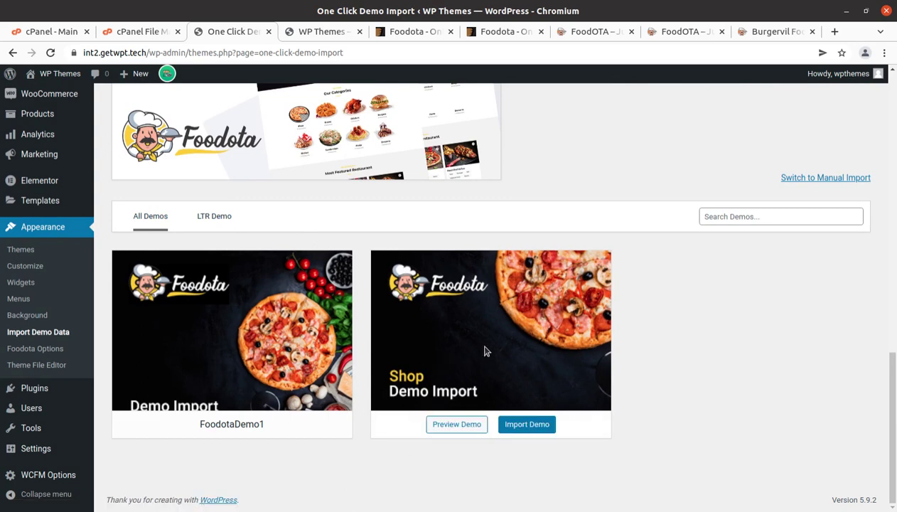
{"action": "mouse_move", "coordinate": [220, 371]}
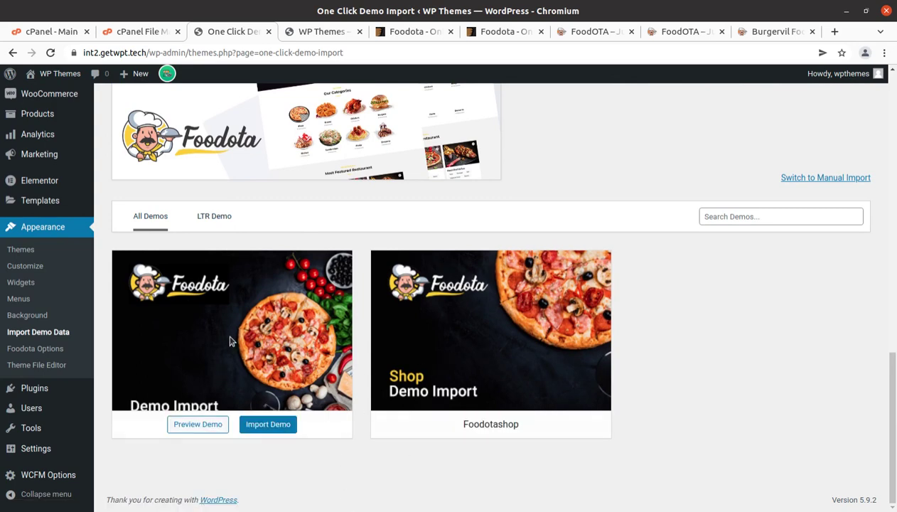
{"action": "mouse_move", "coordinate": [463, 320]}
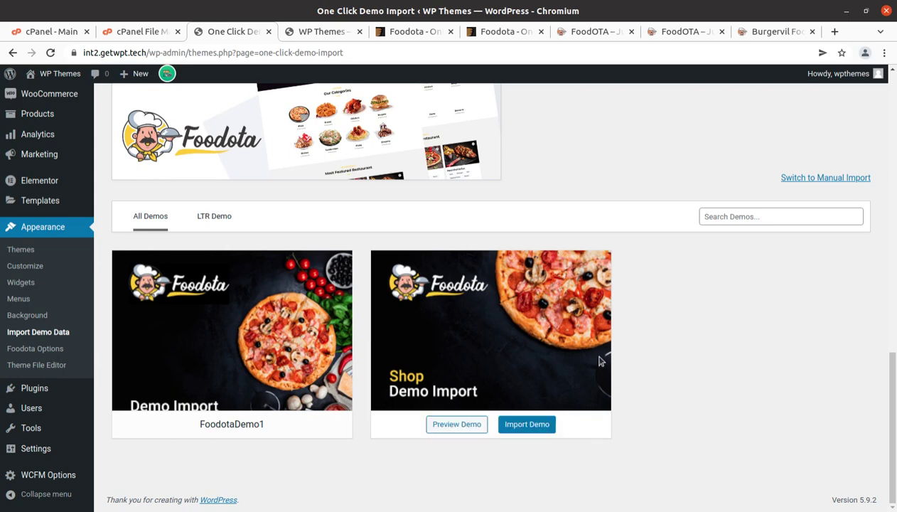
{"action": "mouse_move", "coordinate": [276, 339]}
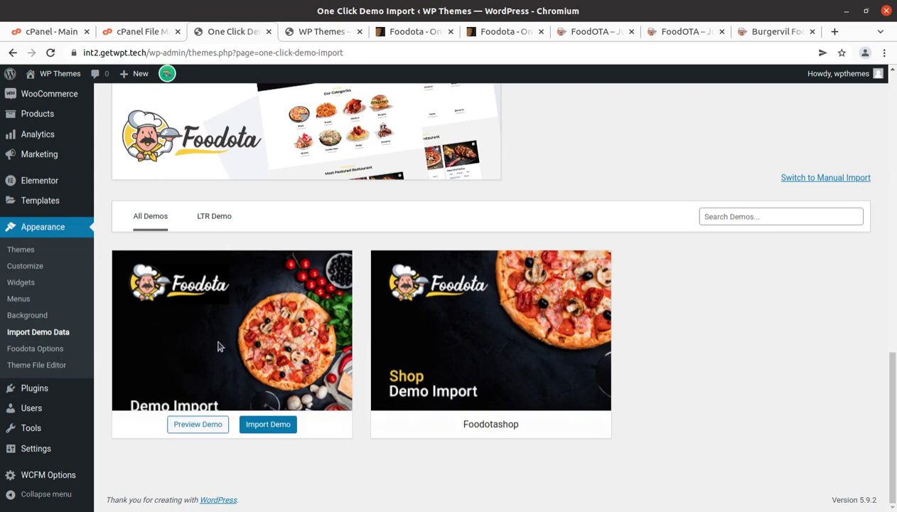
{"action": "mouse_move", "coordinate": [425, 346]}
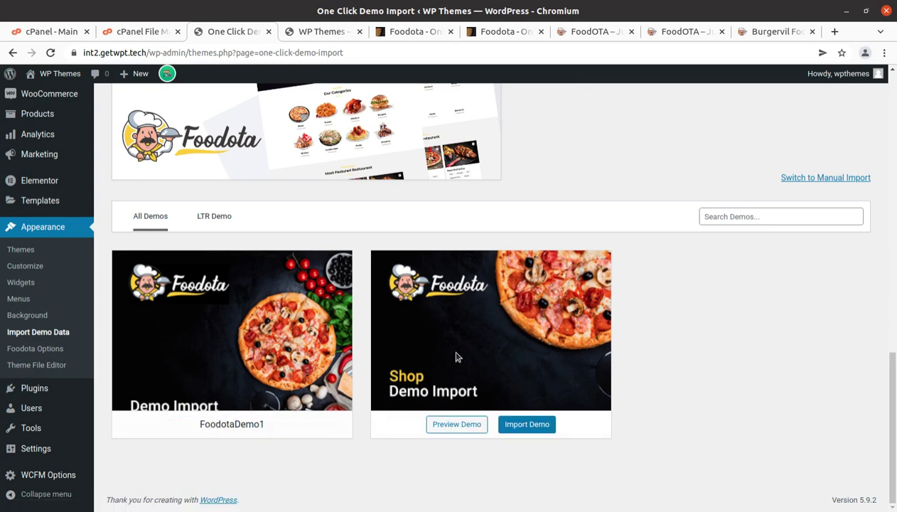
- Import the Foodotashop demo via Continue & Import, skipping the recommended plugins
{"action": "left_click", "coordinate": [517, 426]}
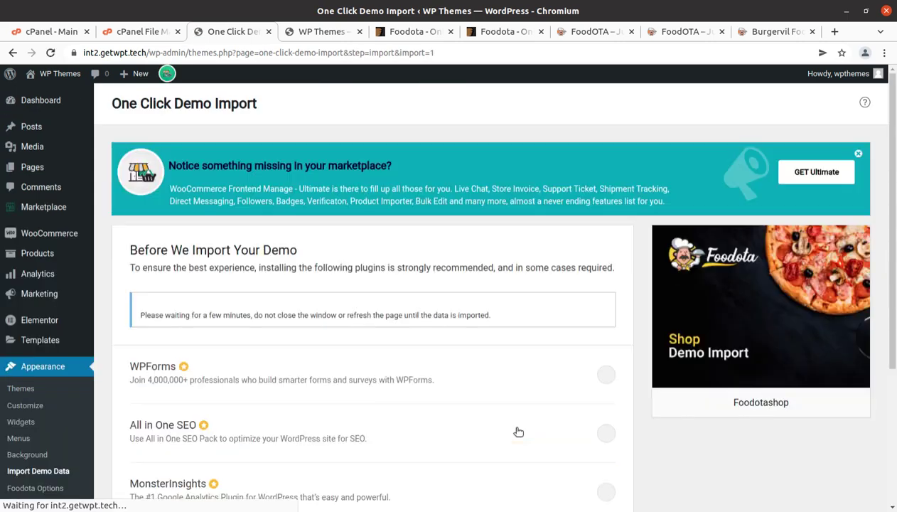
{"action": "scroll", "coordinate": [163, 166], "scroll_direction": "down", "scroll_amount": 3}
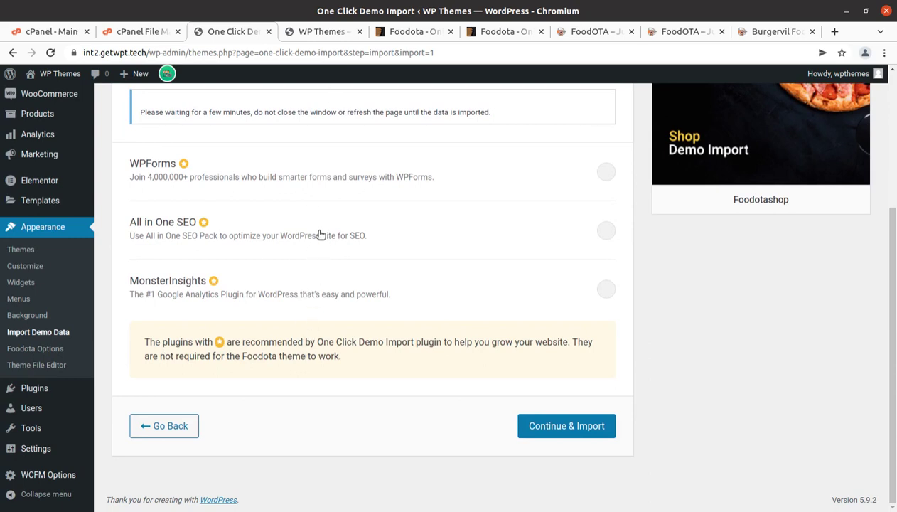
{"action": "left_click", "coordinate": [555, 431]}
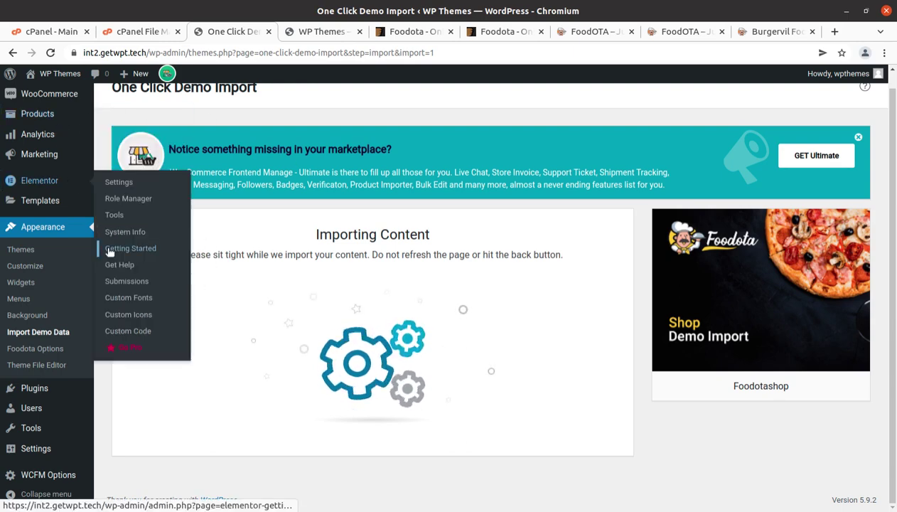
- Open Media > Library in a new tab and view its 7 imported items
{"action": "scroll", "coordinate": [56, 190], "scroll_direction": "up", "scroll_amount": 2}
{"action": "mouse_move", "coordinate": [32, 155]}
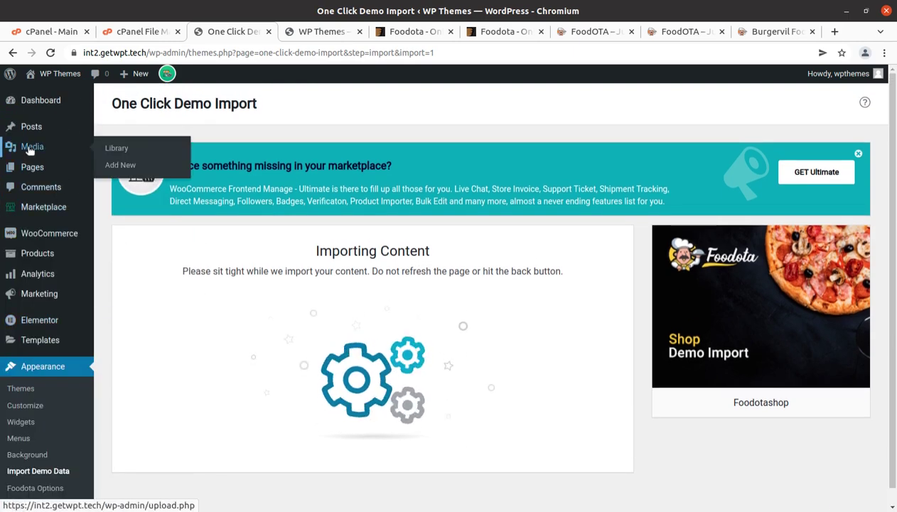
{"action": "middle_click", "coordinate": [117, 149]}
{"action": "left_click", "coordinate": [277, 33]}
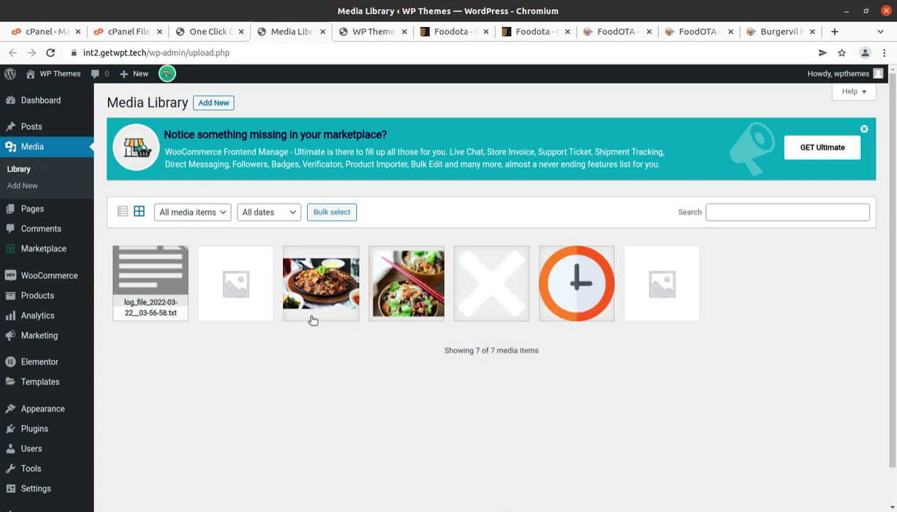
- Alternate between the running import and the Media Library, reloading it to see newly imported images
{"action": "left_click", "coordinate": [209, 32]}
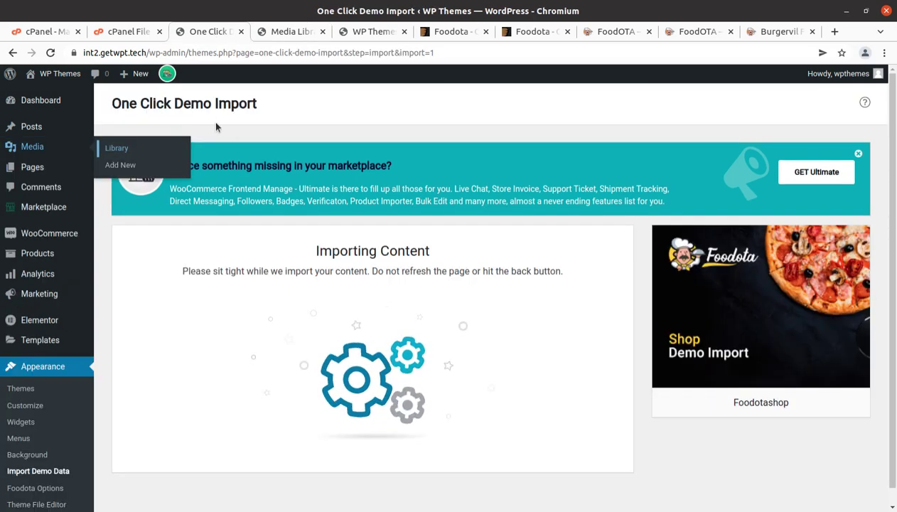
{"action": "left_click", "coordinate": [281, 33]}
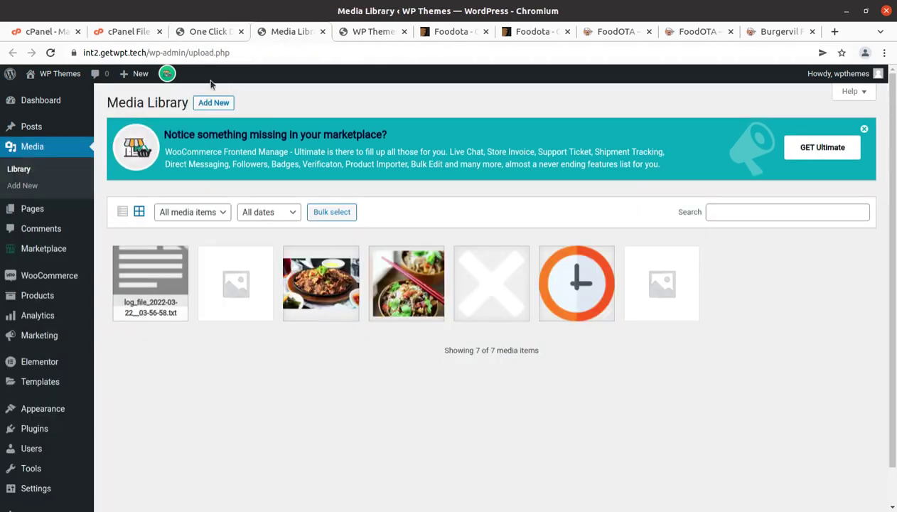
{"action": "left_click", "coordinate": [50, 53]}
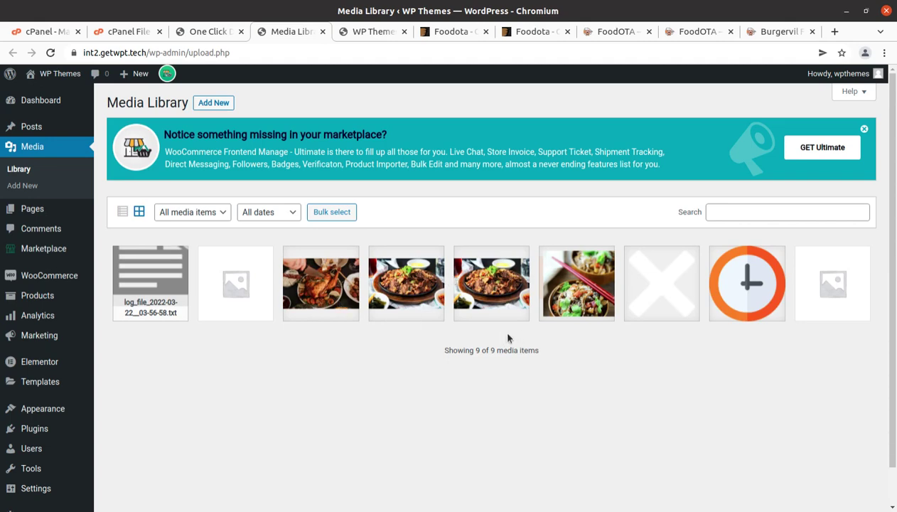
{"action": "left_click", "coordinate": [207, 33]}
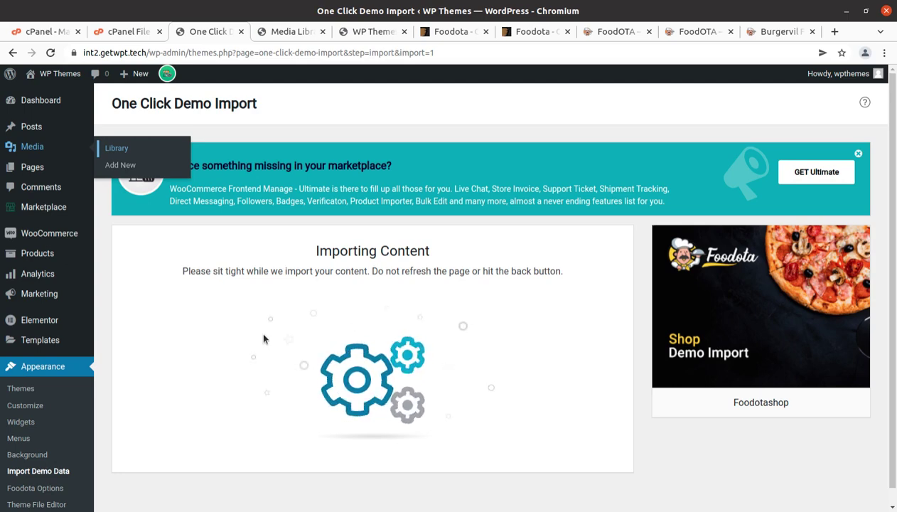
{"action": "left_click", "coordinate": [287, 32]}
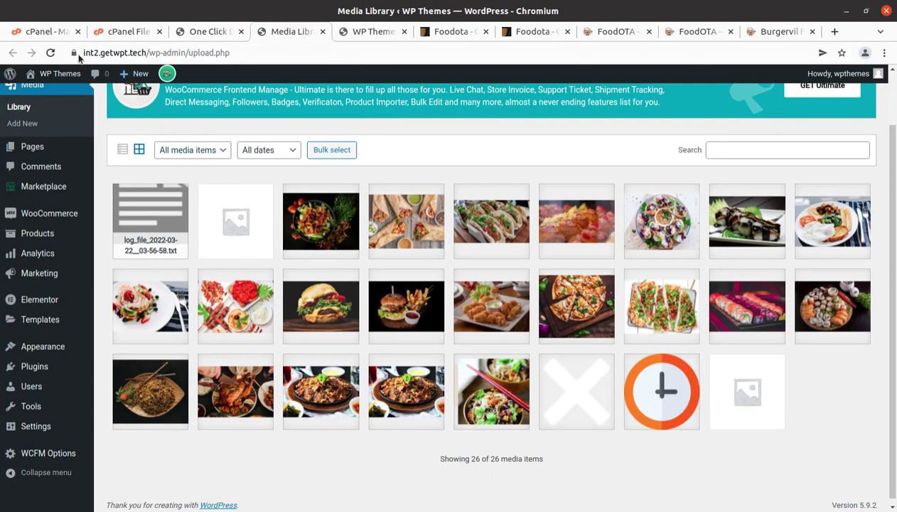
{"action": "left_click", "coordinate": [50, 53]}
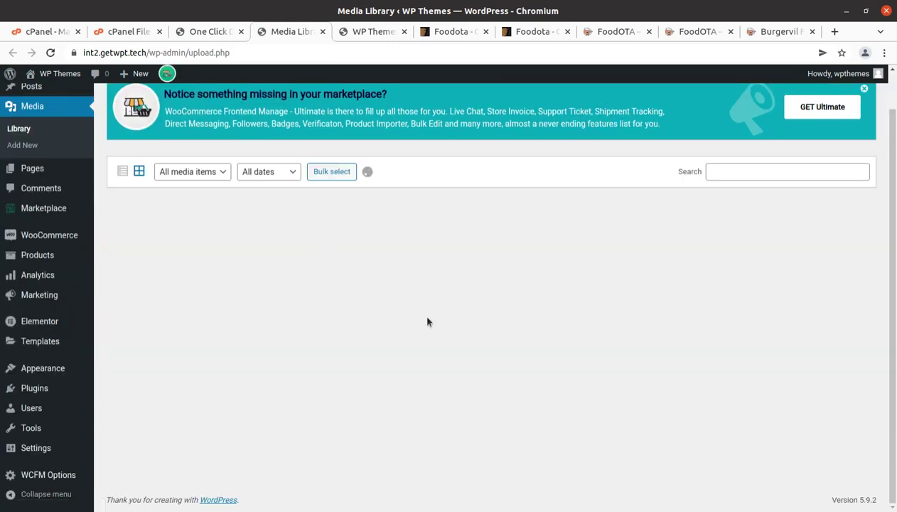
{"action": "scroll", "coordinate": [440, 327], "scroll_direction": "down", "scroll_amount": 5}
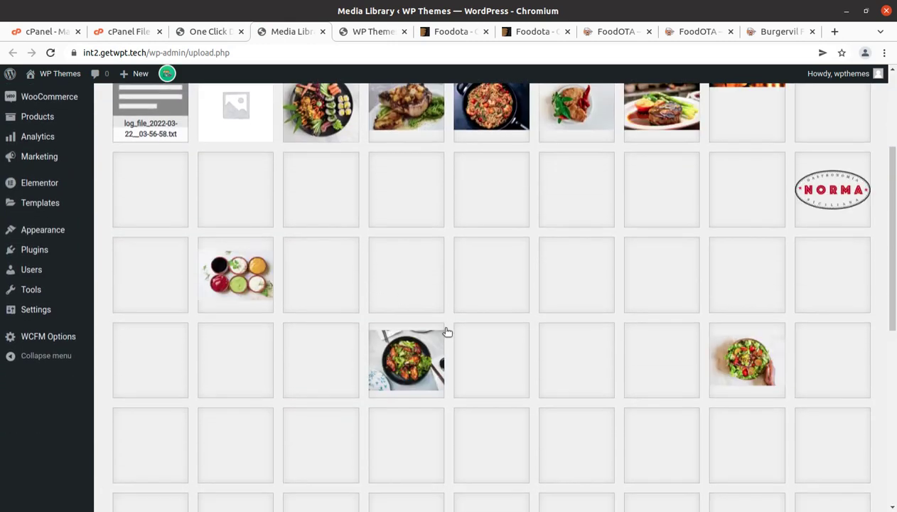
{"action": "scroll", "coordinate": [447, 332], "scroll_direction": "down", "scroll_amount": 3}
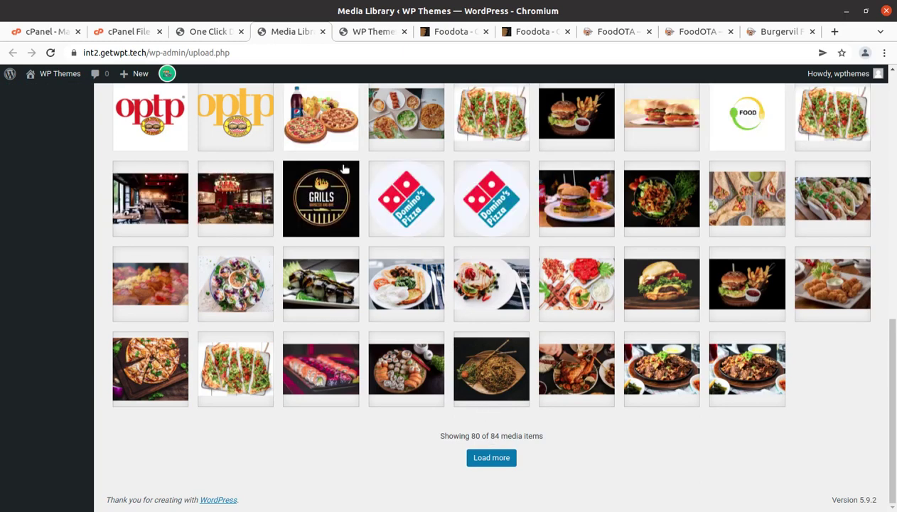
{"action": "left_click", "coordinate": [213, 32]}
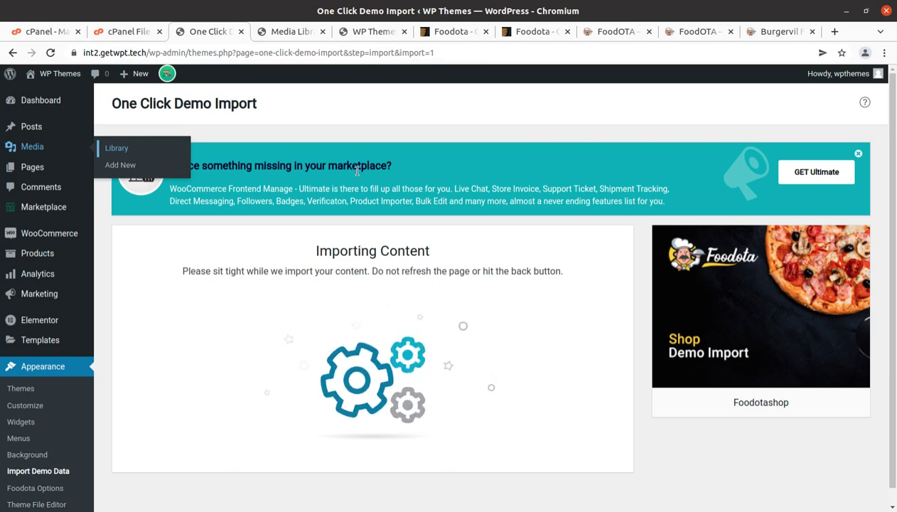
- Reload the Media Library to confirm 191 items, then return to the demo import page
{"action": "left_click", "coordinate": [277, 33]}
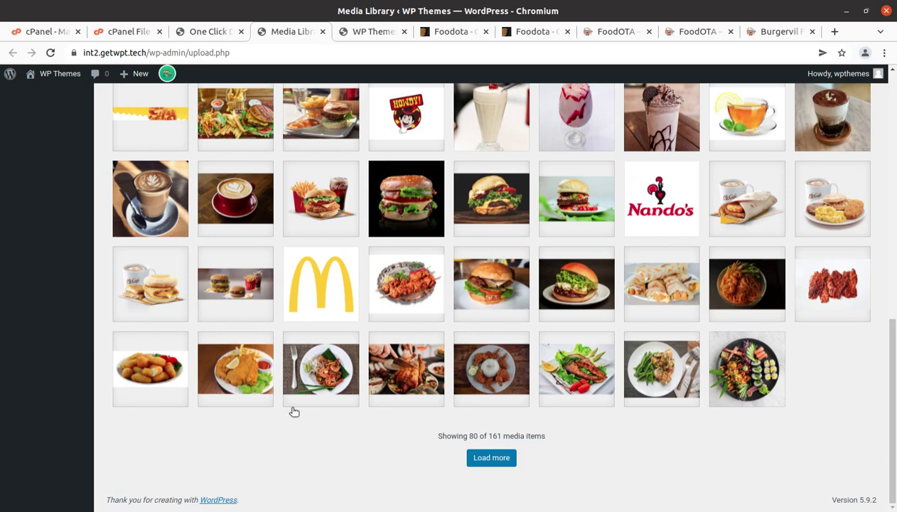
{"action": "scroll", "coordinate": [320, 234], "scroll_direction": "up", "scroll_amount": 4}
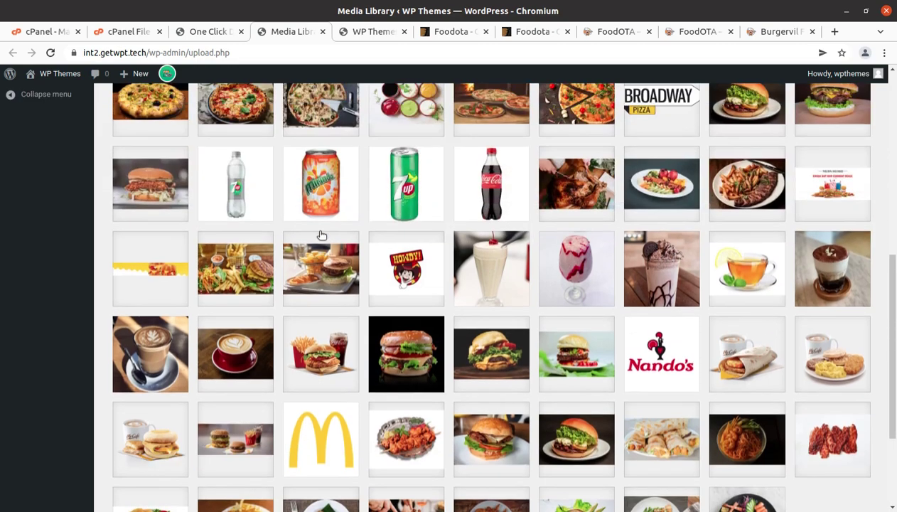
{"action": "scroll", "coordinate": [321, 234], "scroll_direction": "down", "scroll_amount": 4}
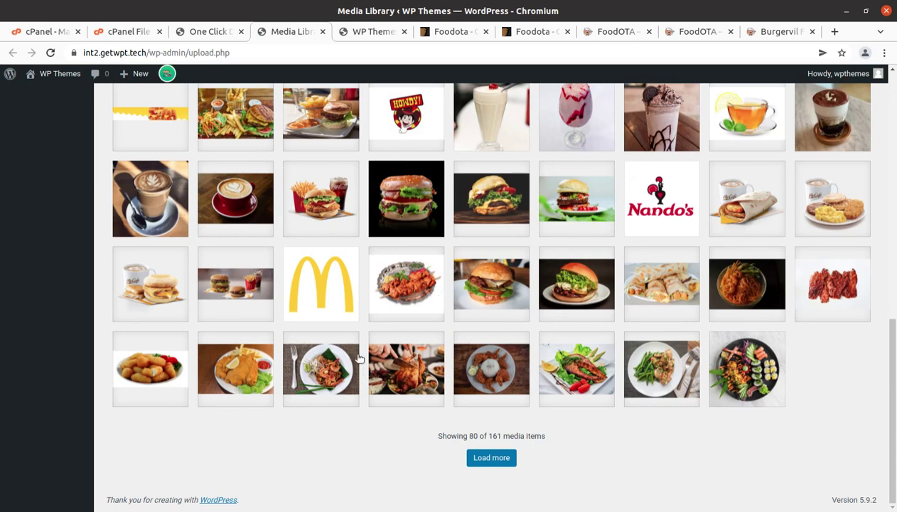
{"action": "scroll", "coordinate": [435, 464], "scroll_direction": "up", "scroll_amount": 5}
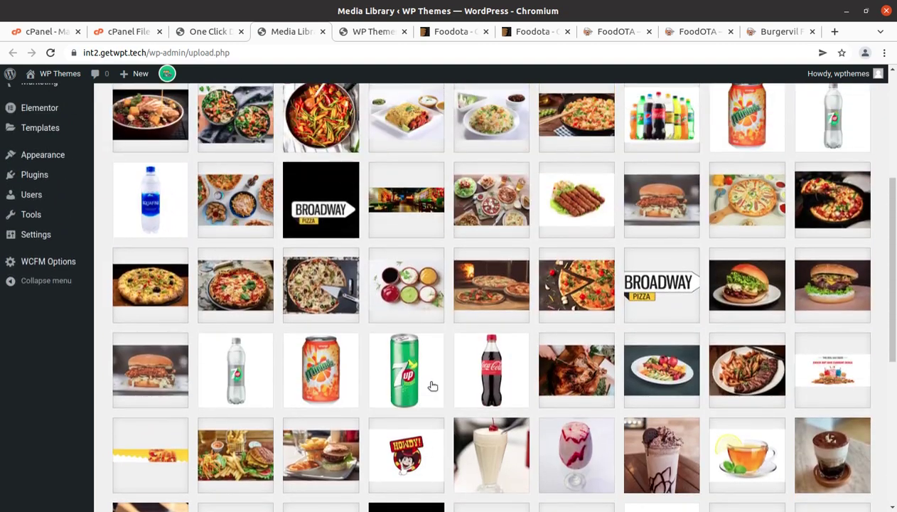
{"action": "scroll", "coordinate": [432, 386], "scroll_direction": "up", "scroll_amount": 3}
{"action": "scroll", "coordinate": [431, 312], "scroll_direction": "down", "scroll_amount": 4}
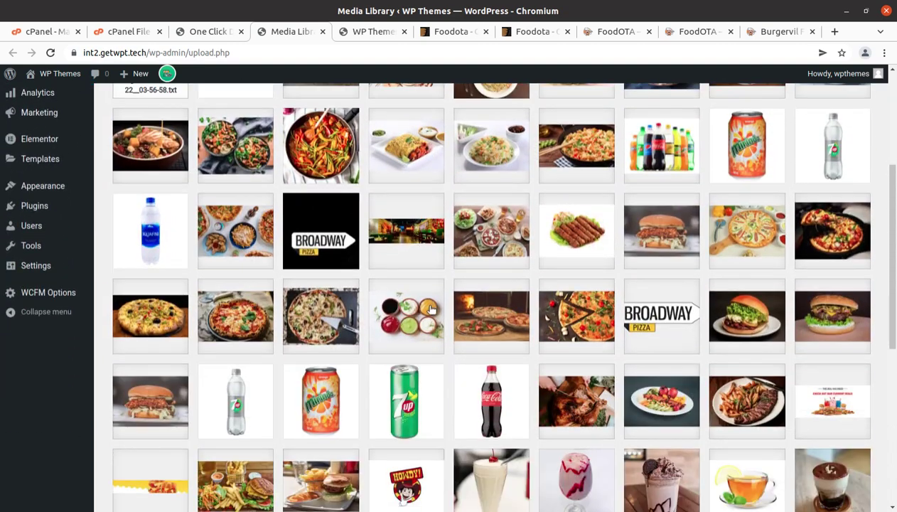
{"action": "scroll", "coordinate": [431, 310], "scroll_direction": "down", "scroll_amount": 4}
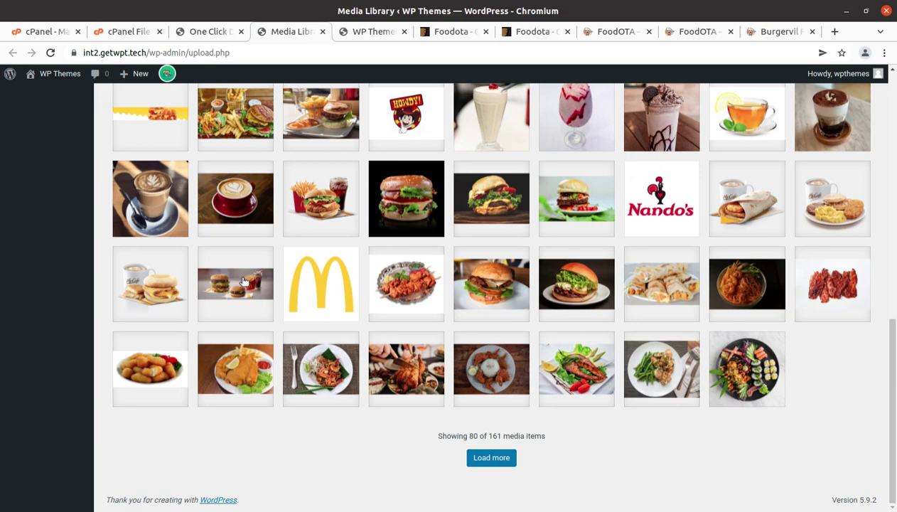
{"action": "scroll", "coordinate": [266, 371], "scroll_direction": "up", "scroll_amount": 4}
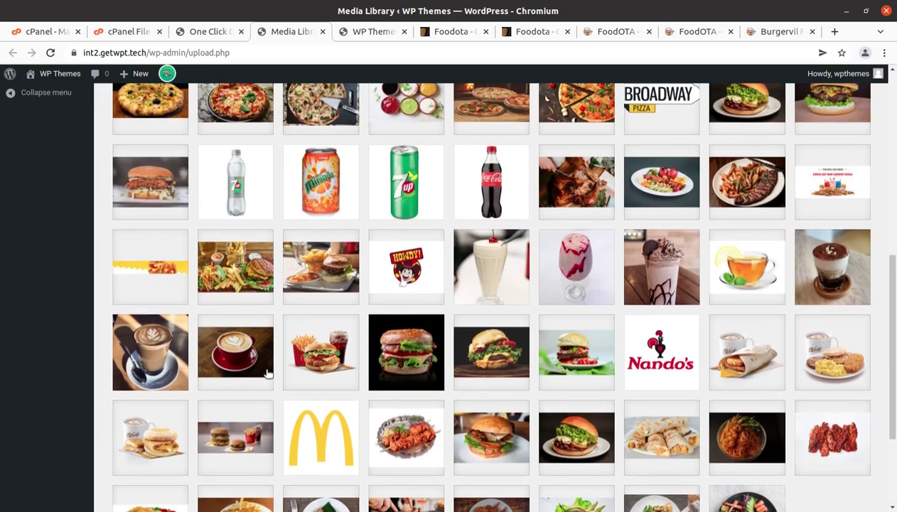
{"action": "scroll", "coordinate": [268, 373], "scroll_direction": "down", "scroll_amount": 4}
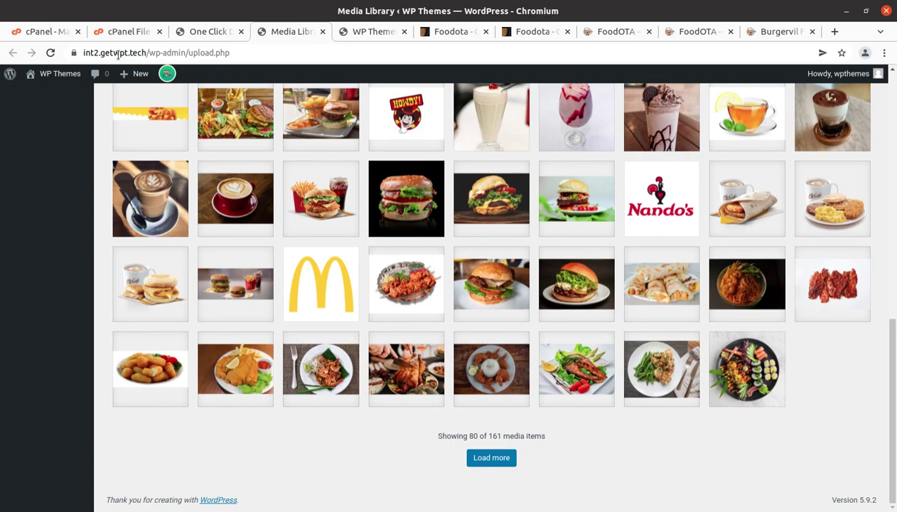
{"action": "left_click", "coordinate": [50, 54]}
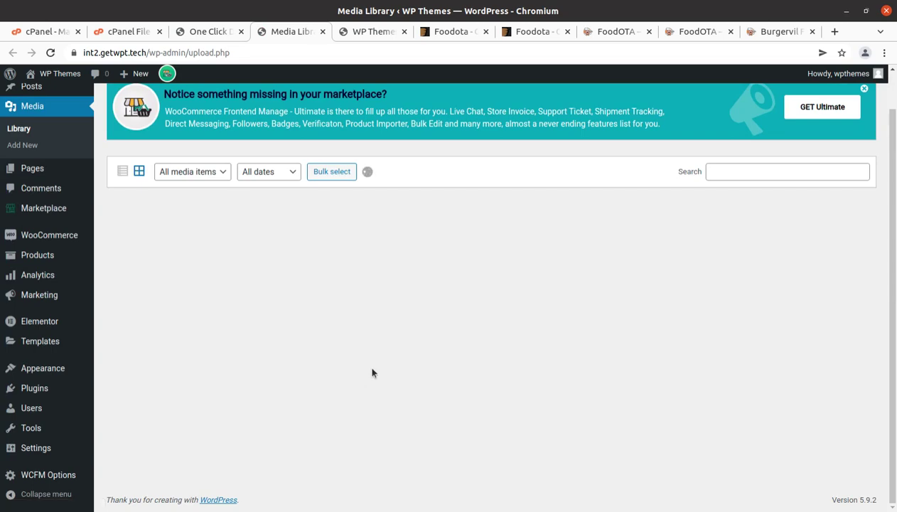
{"action": "scroll", "coordinate": [373, 373], "scroll_direction": "down", "scroll_amount": 6}
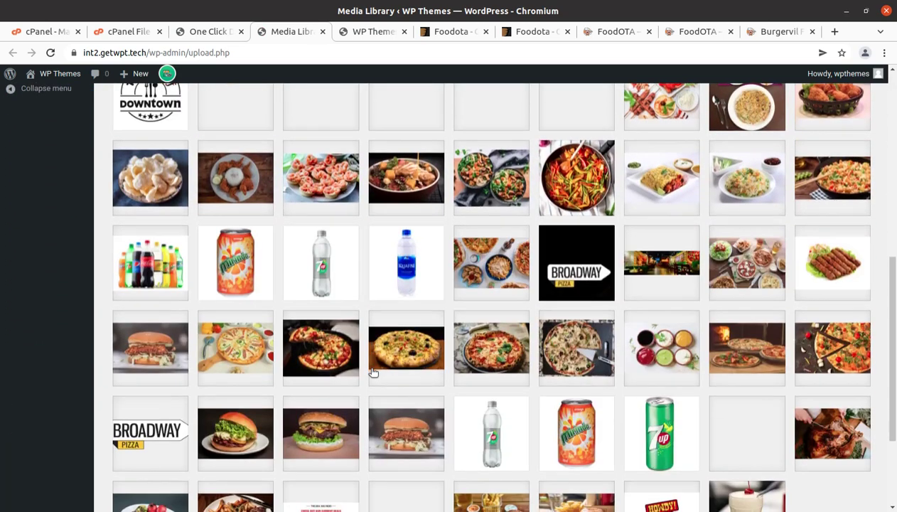
{"action": "scroll", "coordinate": [372, 372], "scroll_direction": "down", "scroll_amount": 3}
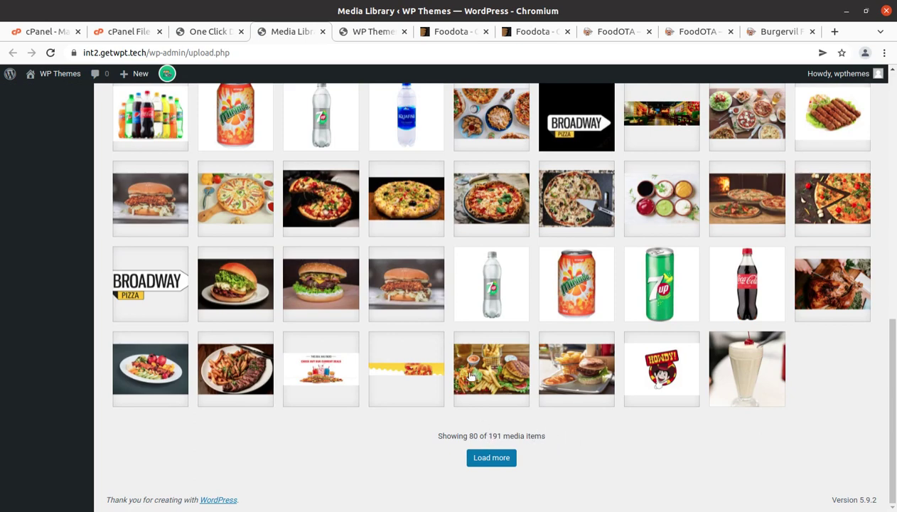
{"action": "left_click", "coordinate": [214, 32]}
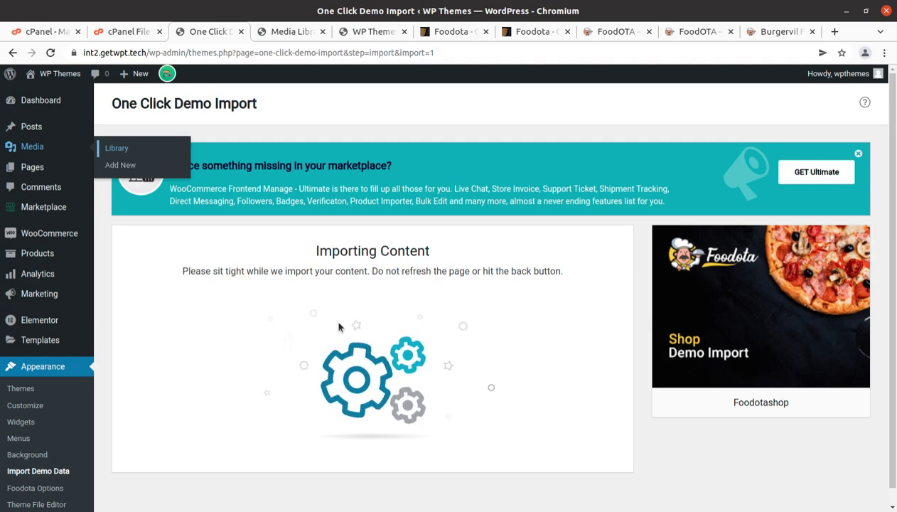
{"action": "scroll", "coordinate": [369, 341], "scroll_direction": "down", "scroll_amount": 2}
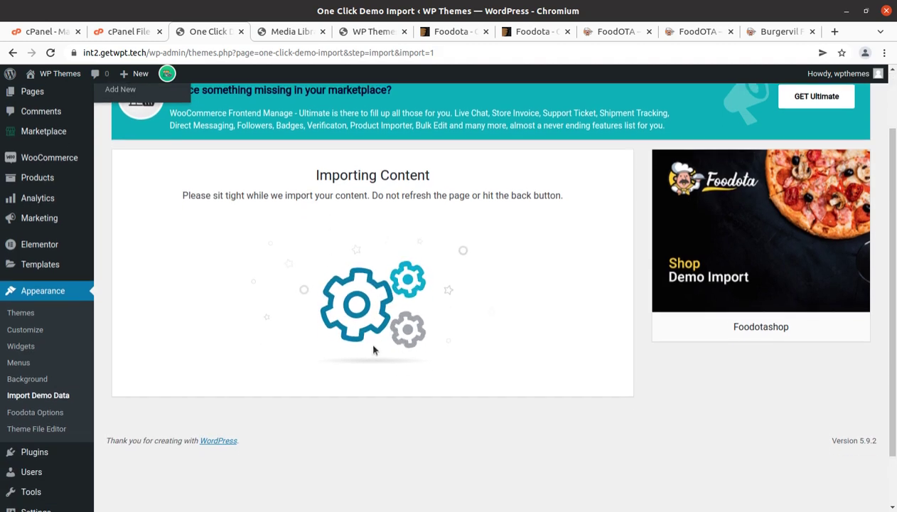
{"action": "scroll", "coordinate": [374, 348], "scroll_direction": "down", "scroll_amount": 1}
{"action": "scroll", "coordinate": [373, 349], "scroll_direction": "up", "scroll_amount": 3}
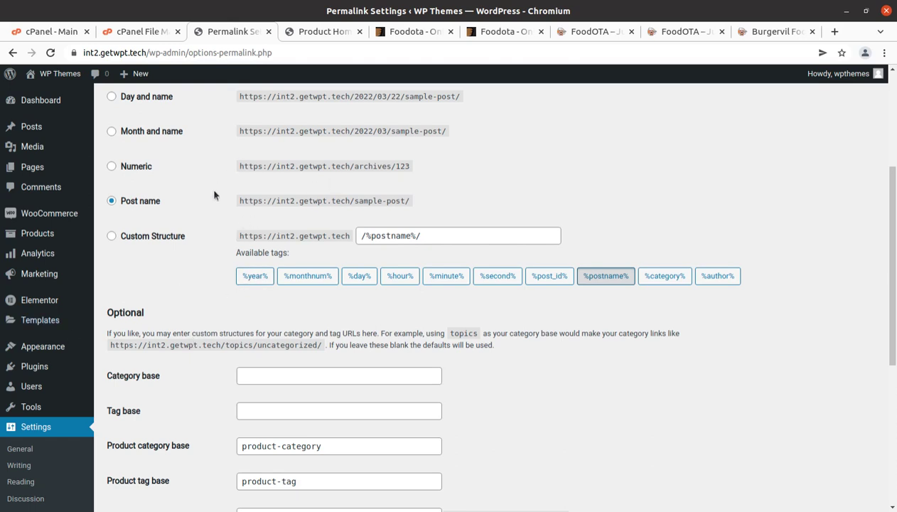
- Save the permalinks with Post name structure and switch to the Product Home page tab
{"action": "scroll", "coordinate": [197, 292], "scroll_direction": "down", "scroll_amount": 3}
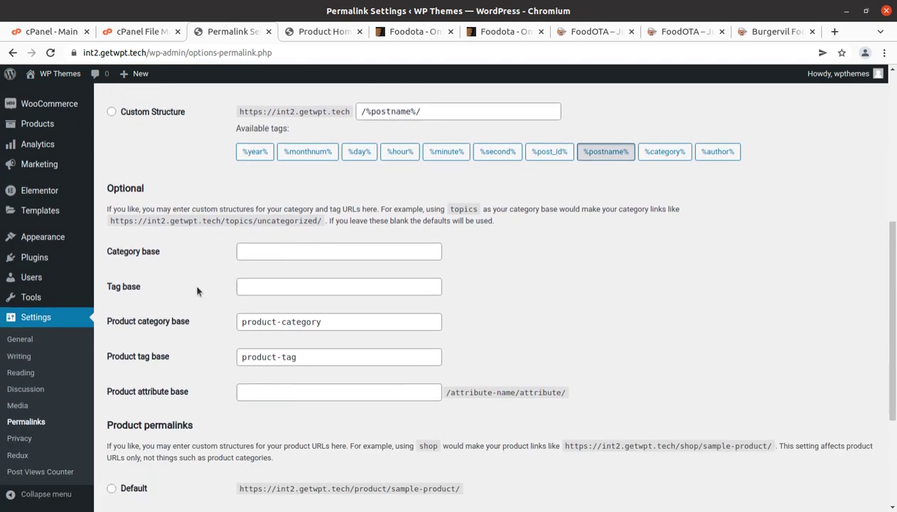
{"action": "scroll", "coordinate": [197, 292], "scroll_direction": "up", "scroll_amount": 4}
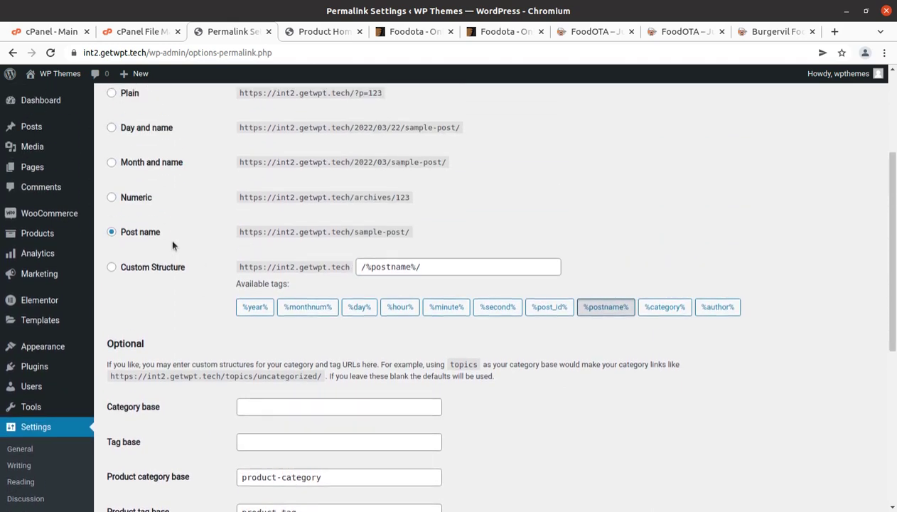
{"action": "scroll", "coordinate": [192, 285], "scroll_direction": "down", "scroll_amount": 5}
{"action": "left_click", "coordinate": [151, 482]}
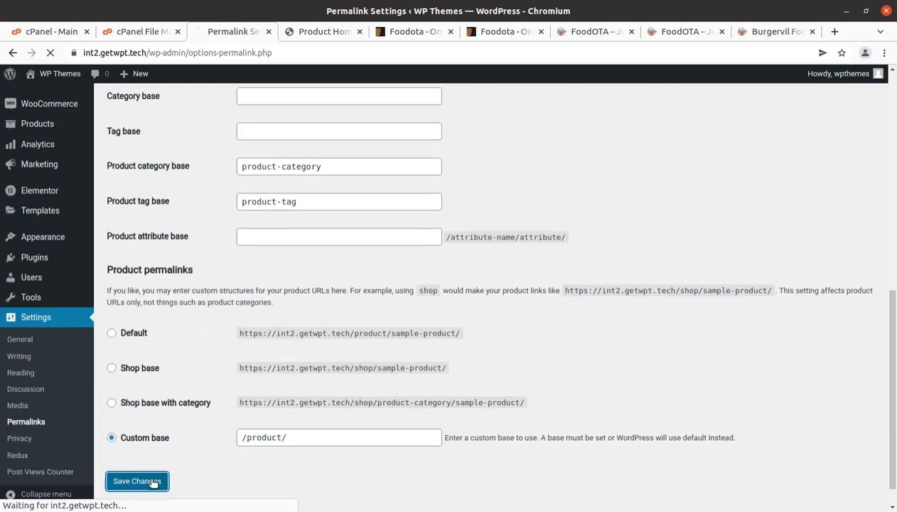
{"action": "left_click", "coordinate": [314, 32]}
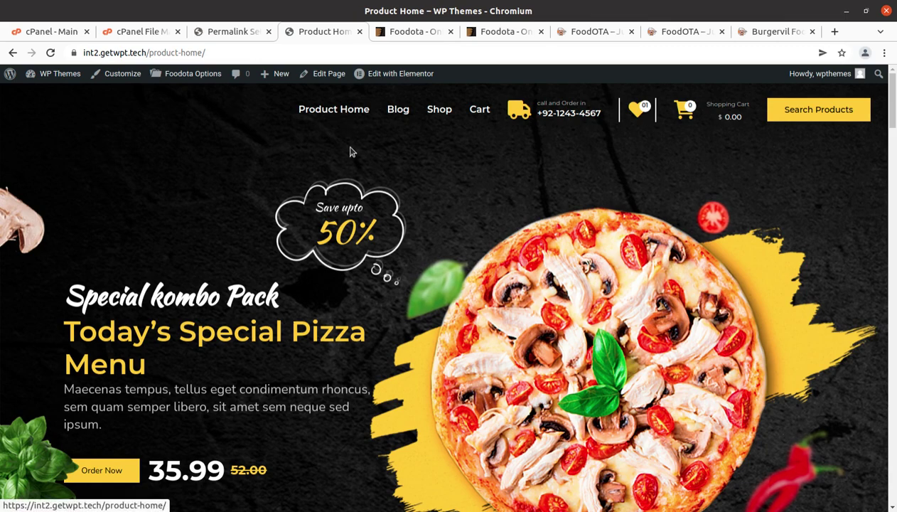
- Inspect the Product Home pizza hero, promo cards and product grid, then return to Permalink Settings
{"action": "scroll", "coordinate": [348, 155], "scroll_direction": "down", "scroll_amount": 5}
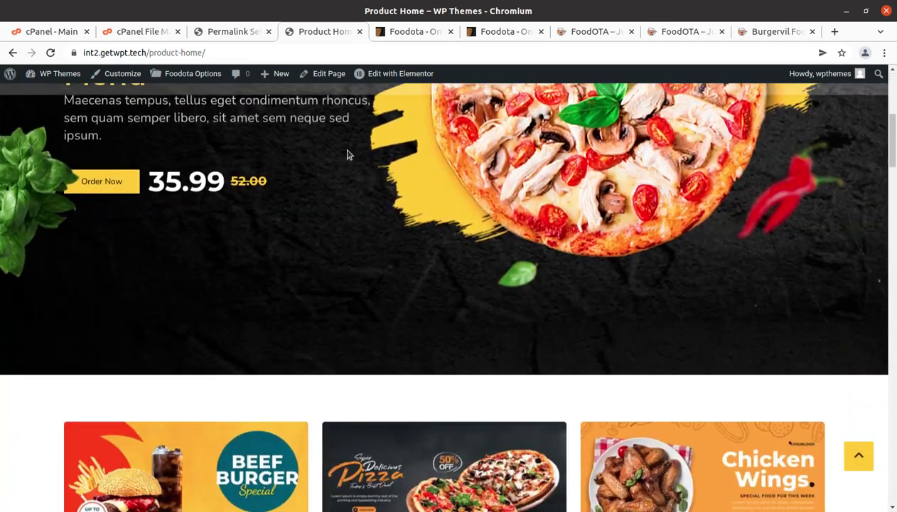
{"action": "scroll", "coordinate": [306, 206], "scroll_direction": "up", "scroll_amount": 5}
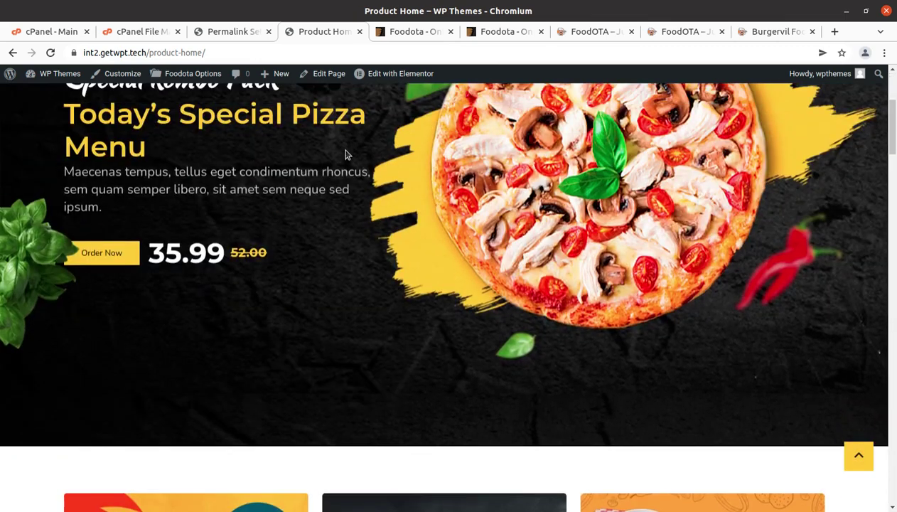
{"action": "scroll", "coordinate": [304, 175], "scroll_direction": "down", "scroll_amount": 5}
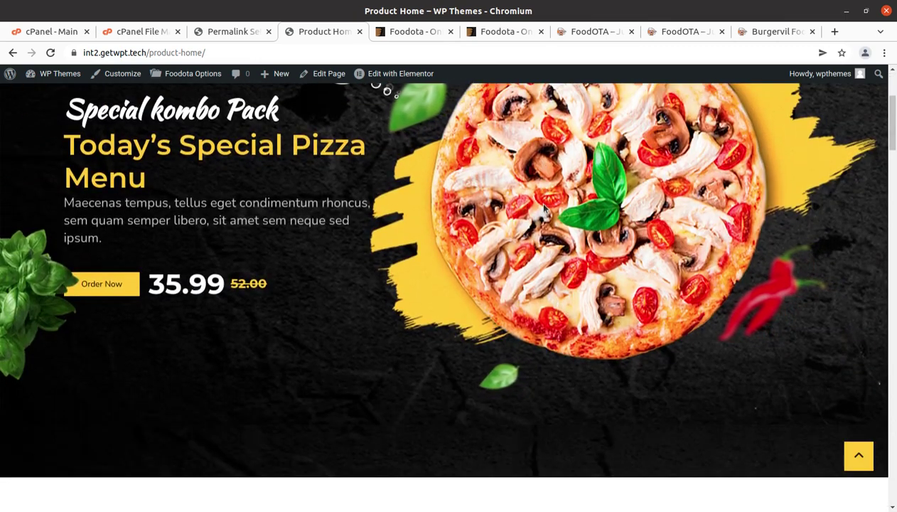
{"action": "scroll", "coordinate": [543, 208], "scroll_direction": "down", "scroll_amount": 4}
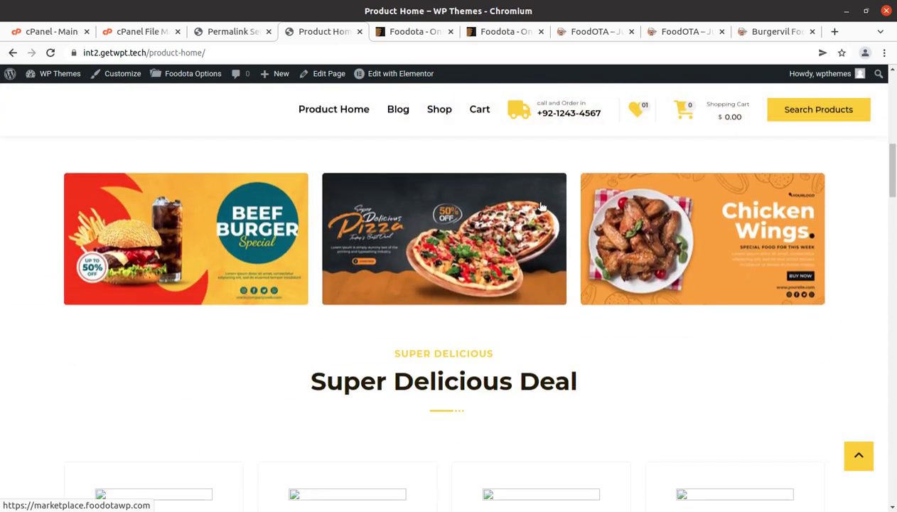
{"action": "scroll", "coordinate": [561, 362], "scroll_direction": "down", "scroll_amount": 2}
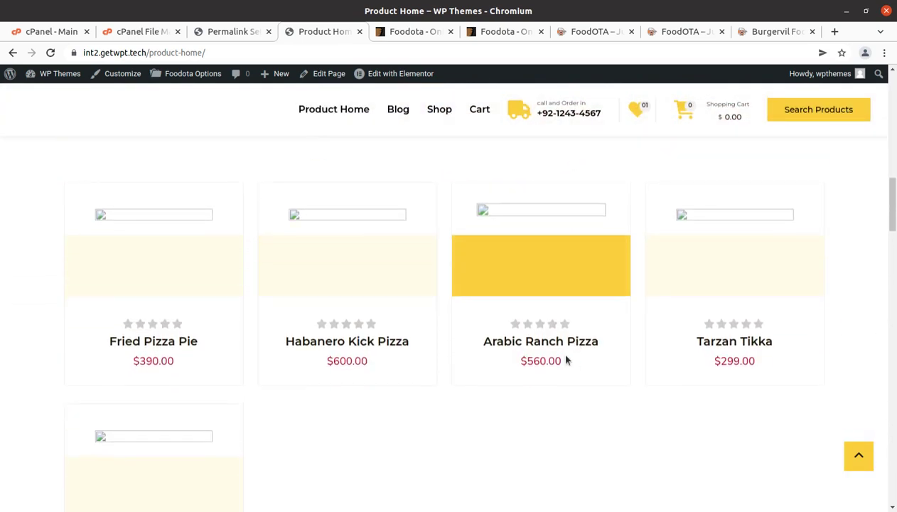
{"action": "scroll", "coordinate": [336, 301], "scroll_direction": "down", "scroll_amount": 6}
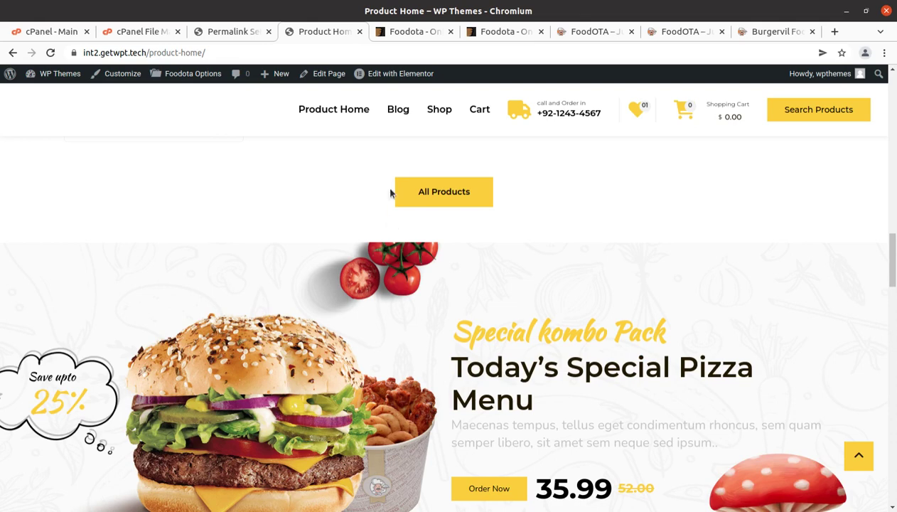
{"action": "left_click", "coordinate": [232, 32]}
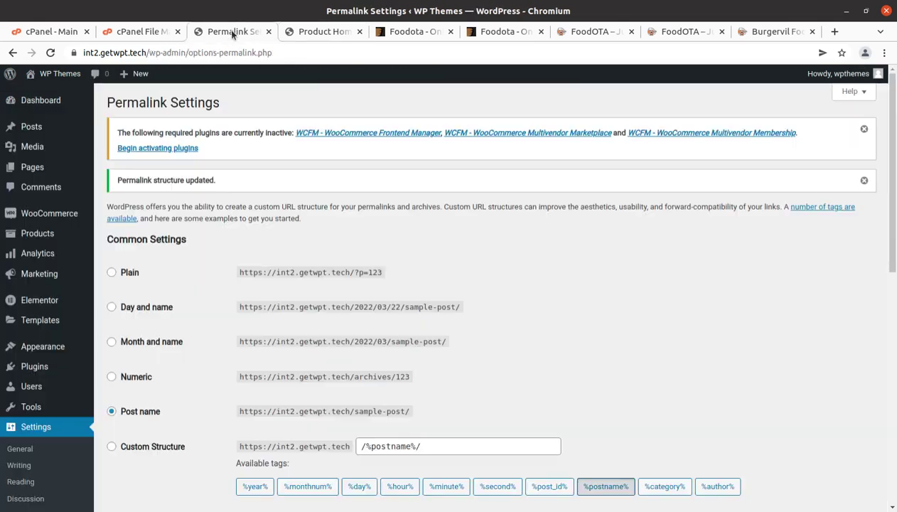
{"action": "left_click", "coordinate": [44, 102]}
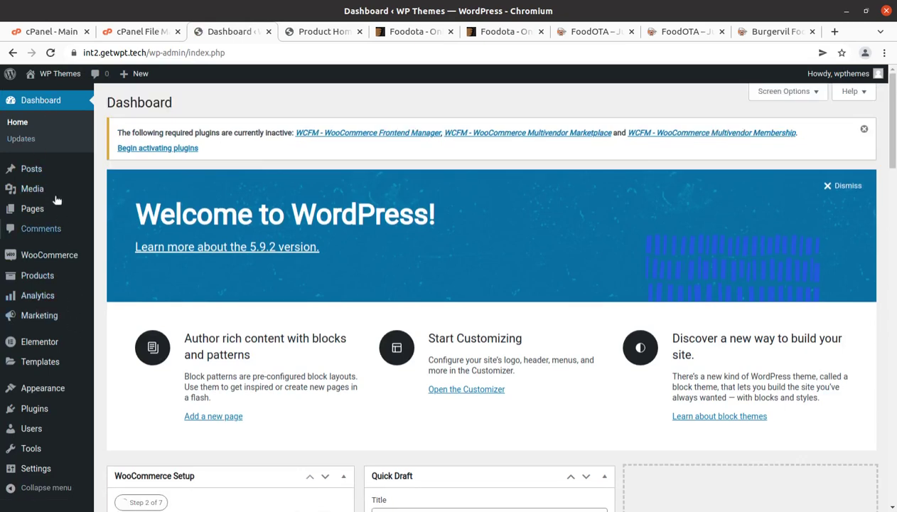
{"action": "mouse_move", "coordinate": [74, 178]}
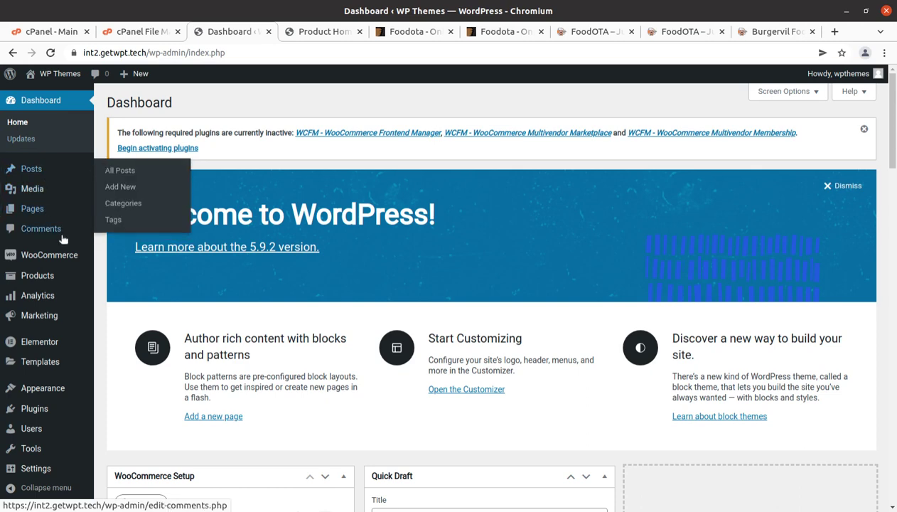
{"action": "scroll", "coordinate": [63, 256], "scroll_direction": "down", "scroll_amount": 2}
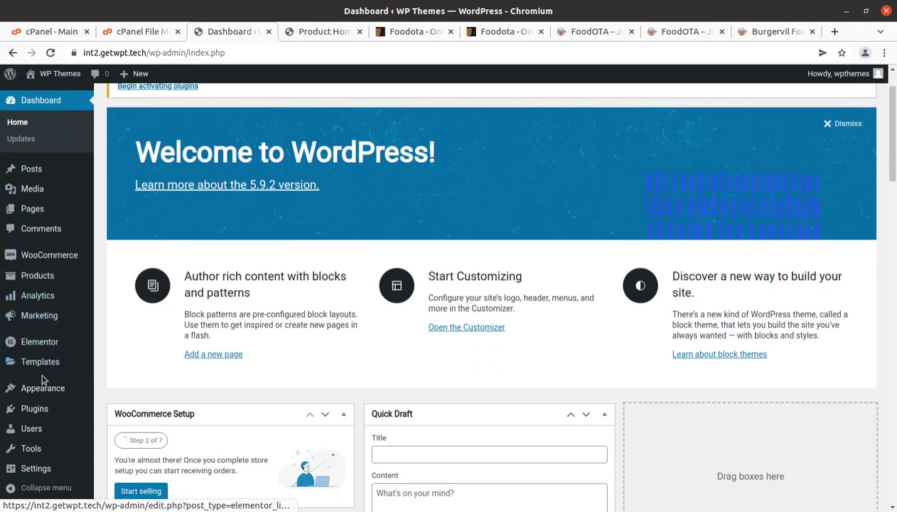
{"action": "scroll", "coordinate": [42, 380], "scroll_direction": "down", "scroll_amount": 3}
{"action": "mouse_move", "coordinate": [40, 391]}
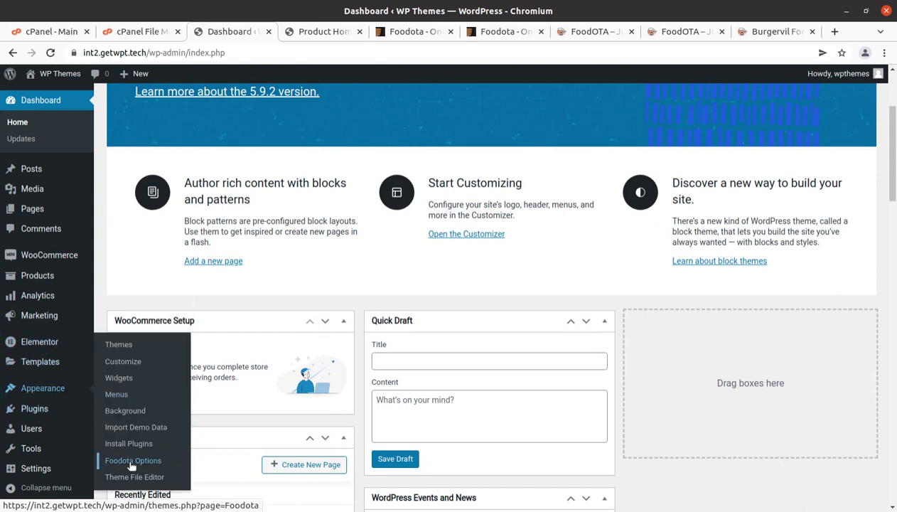
- Open Appearance > Foodota Options and look through the Typography settings
{"action": "left_click", "coordinate": [131, 461]}
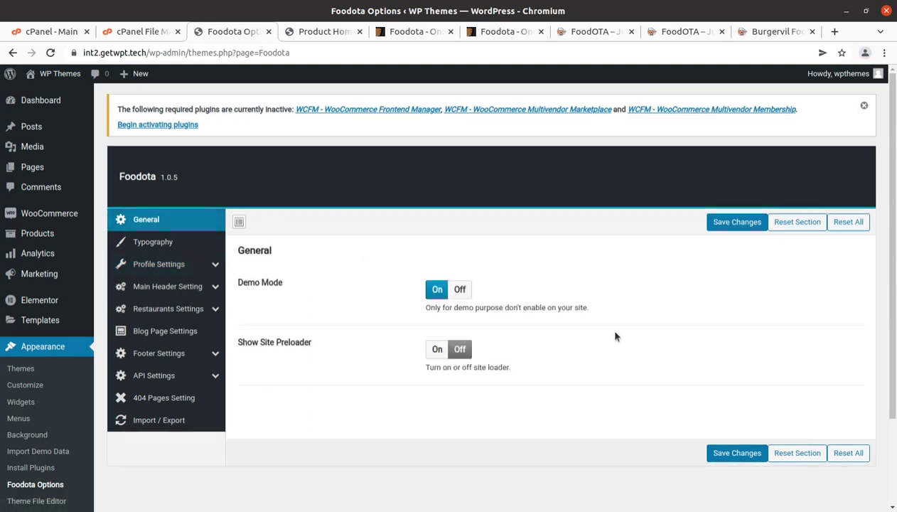
{"action": "left_click", "coordinate": [157, 244]}
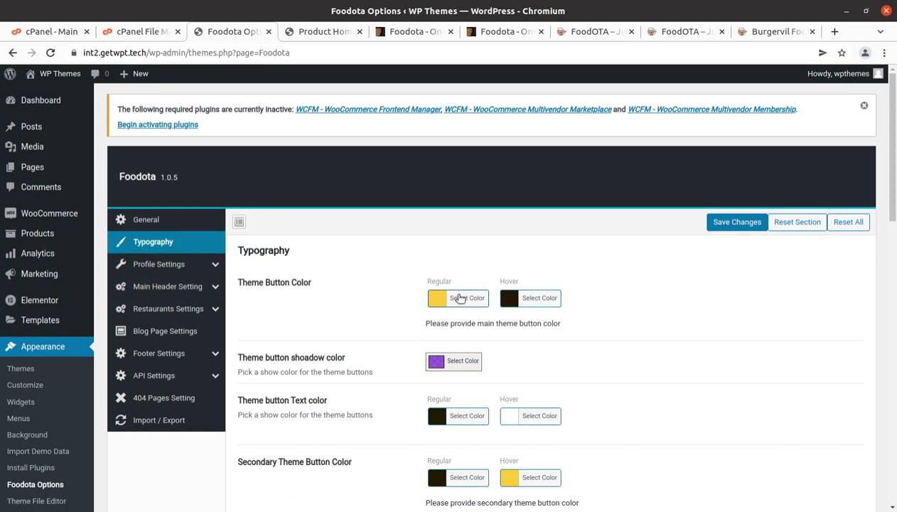
{"action": "scroll", "coordinate": [413, 292], "scroll_direction": "down", "scroll_amount": 2}
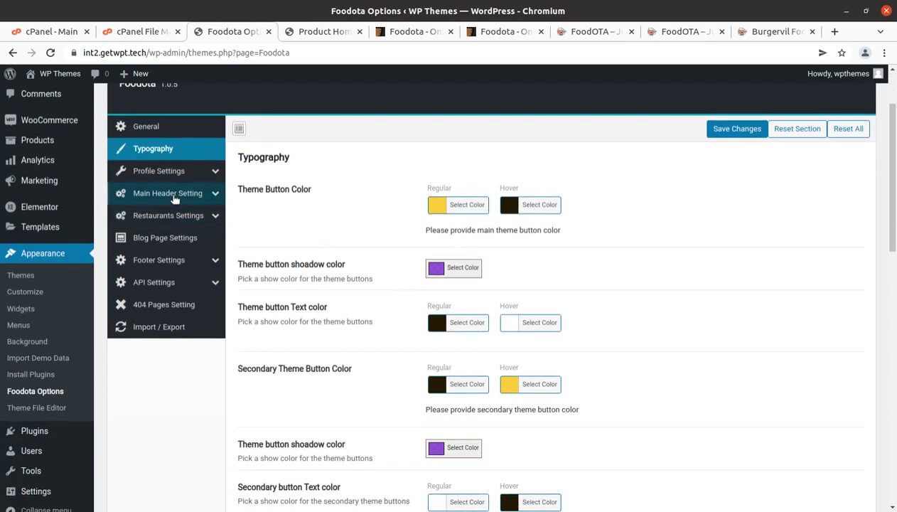
{"action": "scroll", "coordinate": [480, 311], "scroll_direction": "down", "scroll_amount": 3}
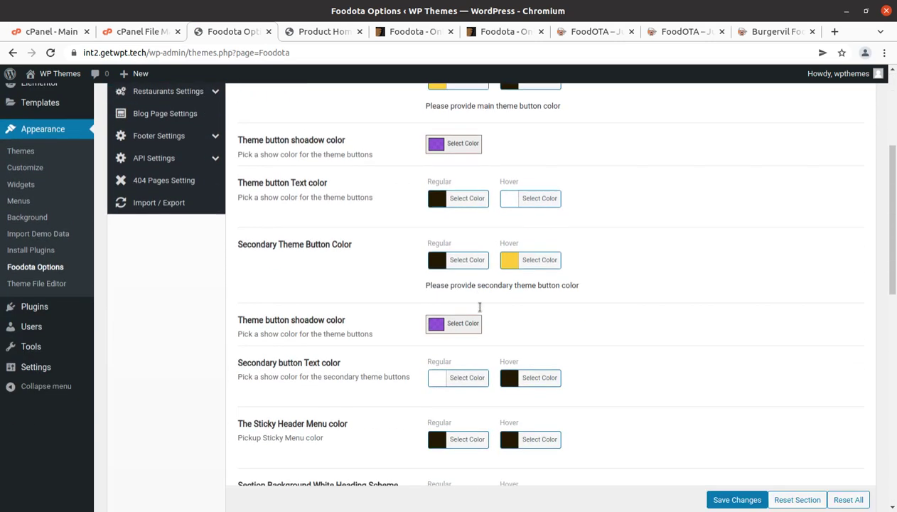
{"action": "scroll", "coordinate": [444, 302], "scroll_direction": "up", "scroll_amount": 4}
- Browse Profile and Single Product settings, then review Main Header logos and the Facebook link
{"action": "left_click", "coordinate": [155, 238]}
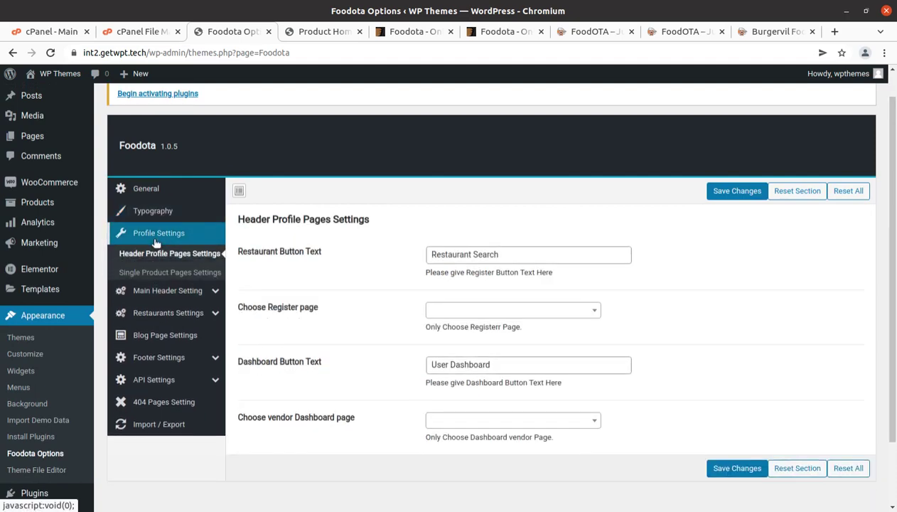
{"action": "left_click", "coordinate": [161, 273]}
{"action": "left_click", "coordinate": [168, 292]}
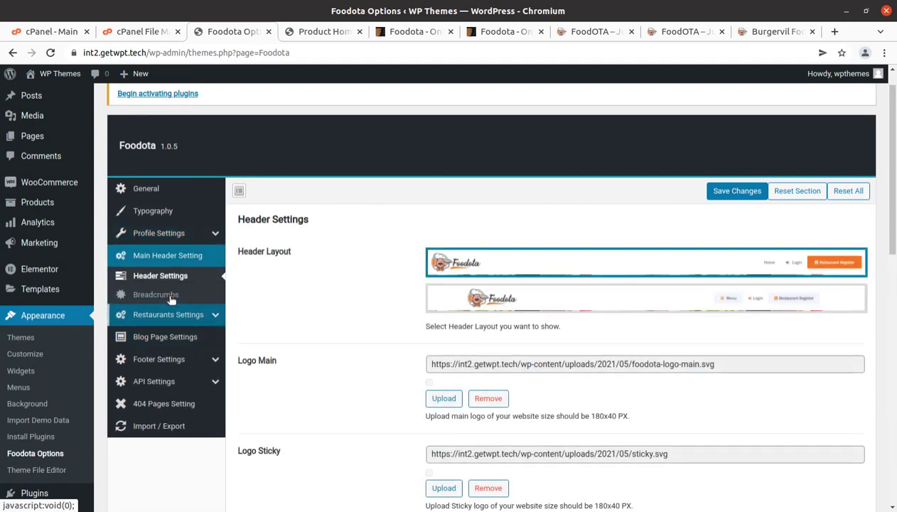
{"action": "scroll", "coordinate": [369, 236], "scroll_direction": "down", "scroll_amount": 2}
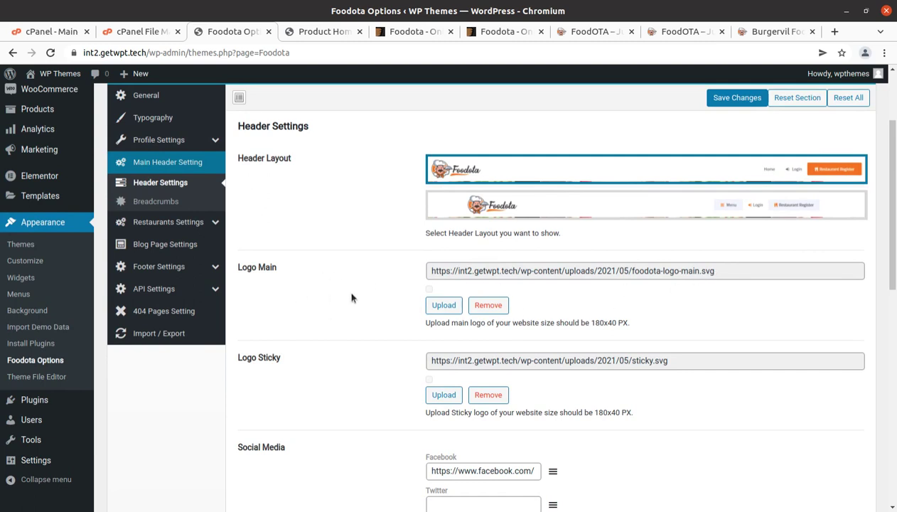
{"action": "scroll", "coordinate": [351, 373], "scroll_direction": "down", "scroll_amount": 8}
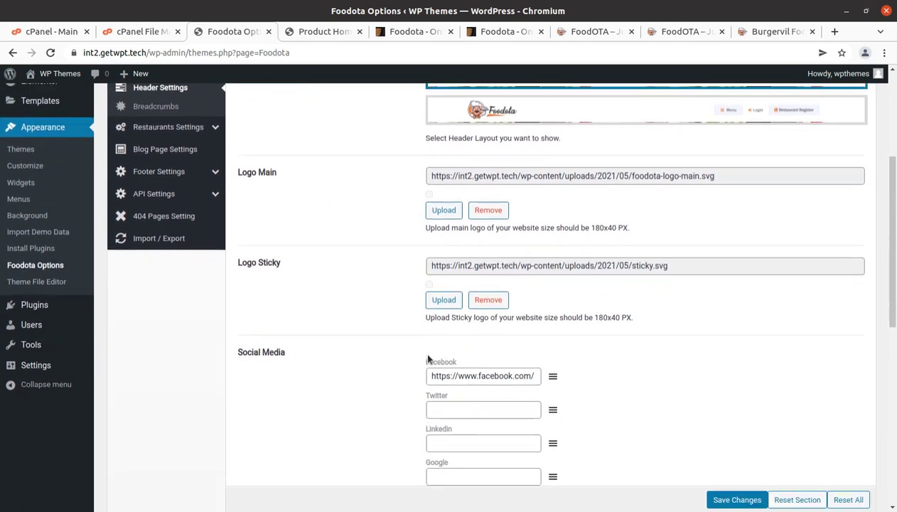
{"action": "scroll", "coordinate": [427, 359], "scroll_direction": "up", "scroll_amount": 10}
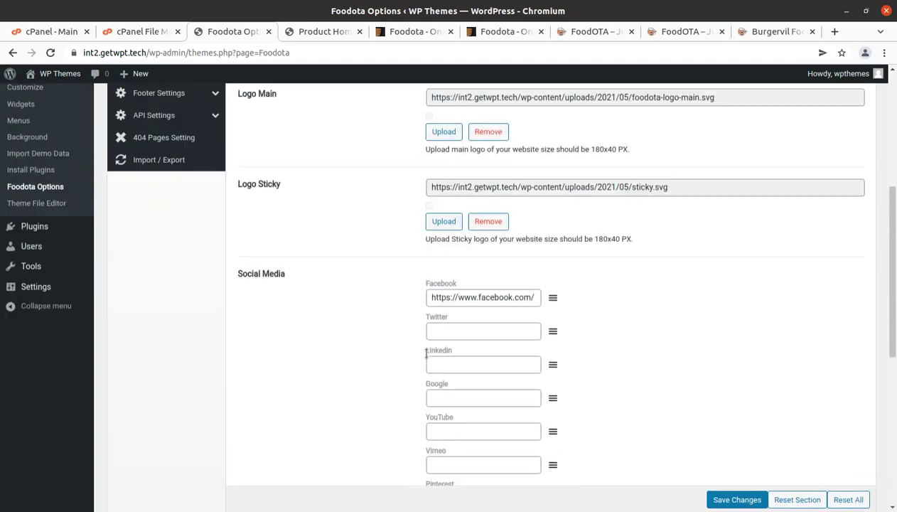
- Review the Breadcrumbs, Restaurants, Blog Page and Footer Settings sections of Foodota Options
{"action": "left_click", "coordinate": [150, 325]}
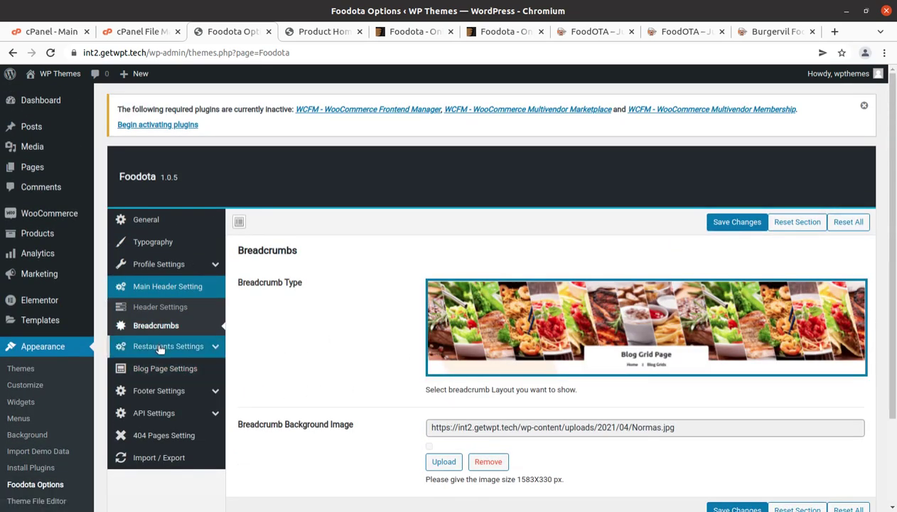
{"action": "left_click", "coordinate": [199, 347]}
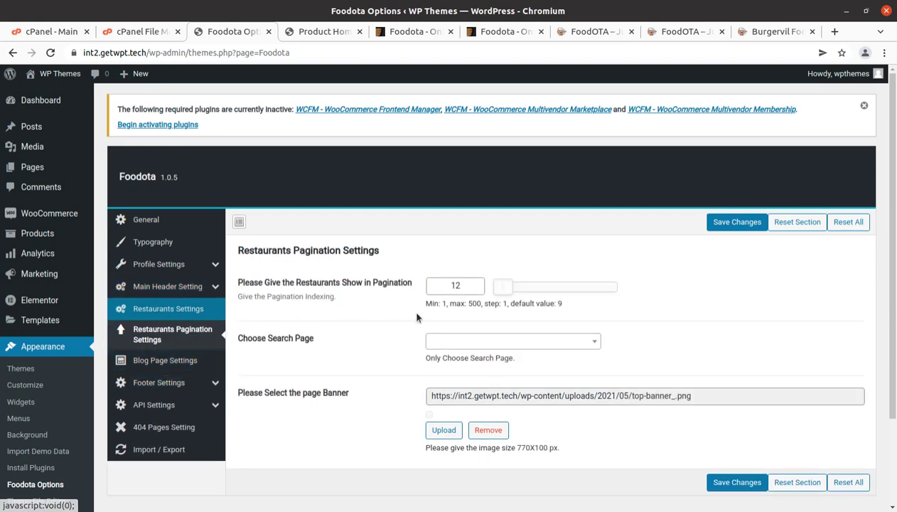
{"action": "left_click", "coordinate": [164, 361]}
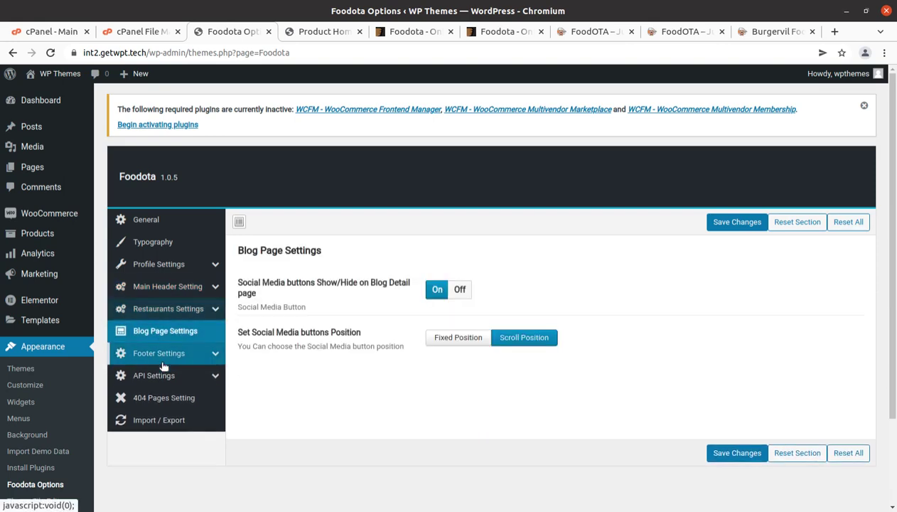
{"action": "left_click", "coordinate": [174, 355]}
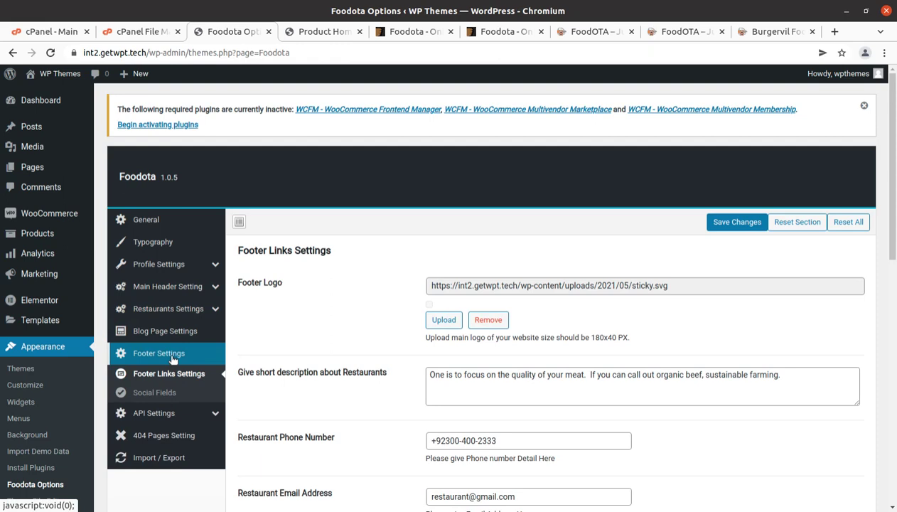
{"action": "scroll", "coordinate": [163, 356], "scroll_direction": "down", "scroll_amount": 3}
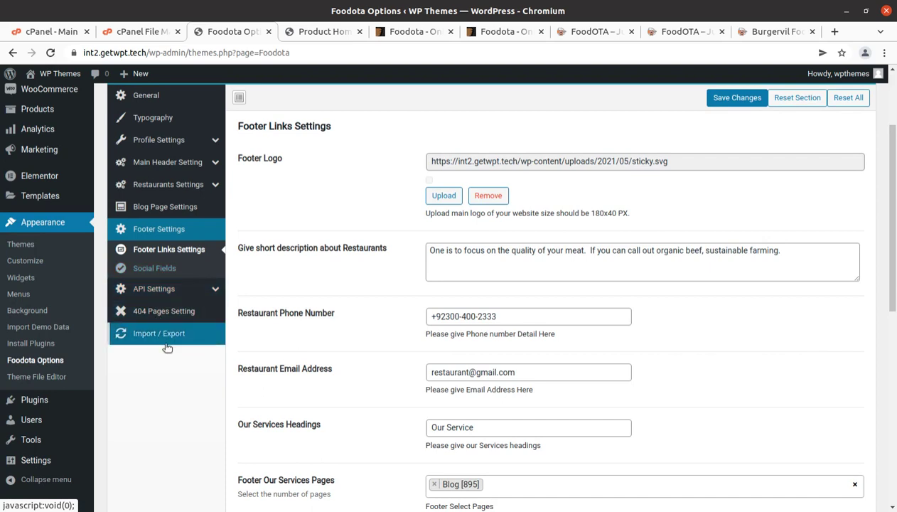
{"action": "scroll", "coordinate": [166, 346], "scroll_direction": "up", "scroll_amount": 3}
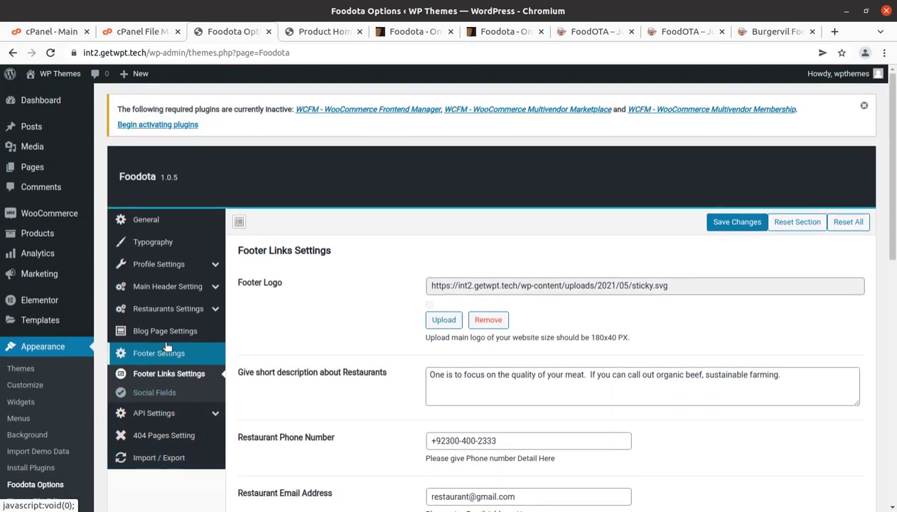
{"action": "scroll", "coordinate": [174, 286], "scroll_direction": "down", "scroll_amount": 4}
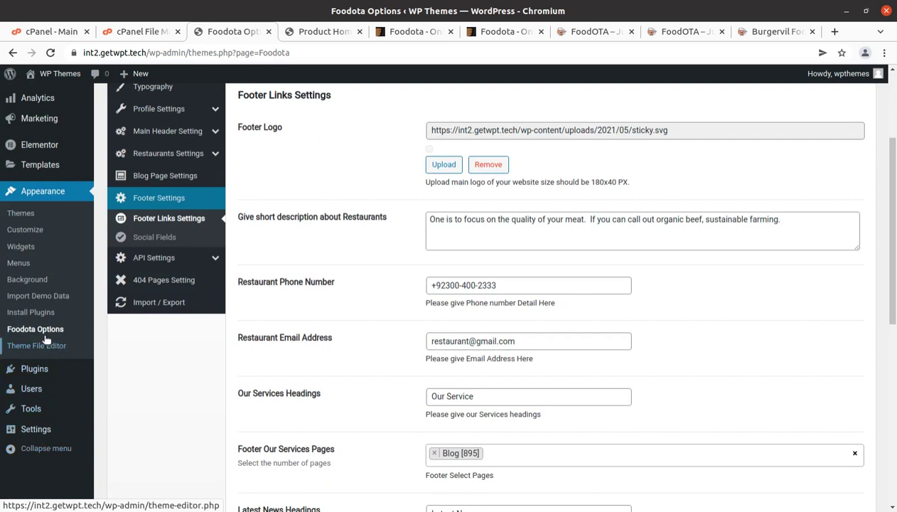
{"action": "scroll", "coordinate": [44, 299], "scroll_direction": "up", "scroll_amount": 1}
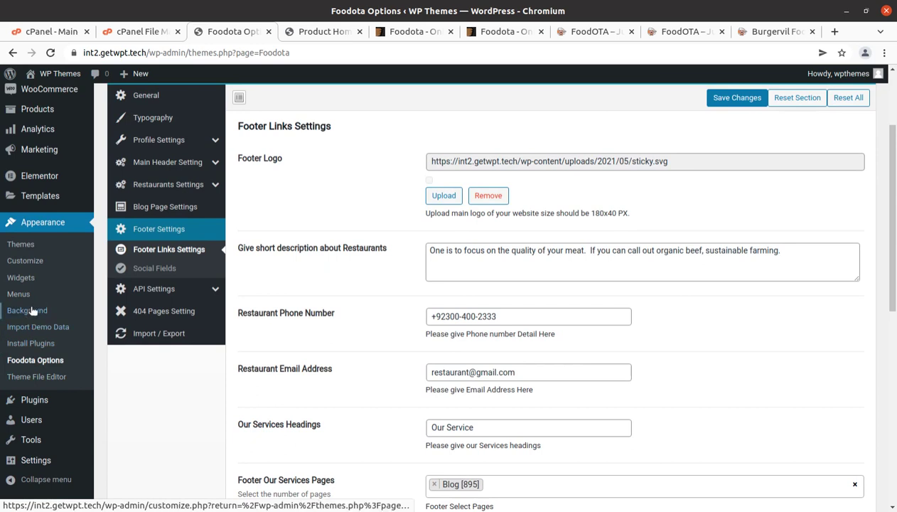
- Visit the live site via the WP Themes site name in the admin bar
{"action": "mouse_move", "coordinate": [44, 407]}
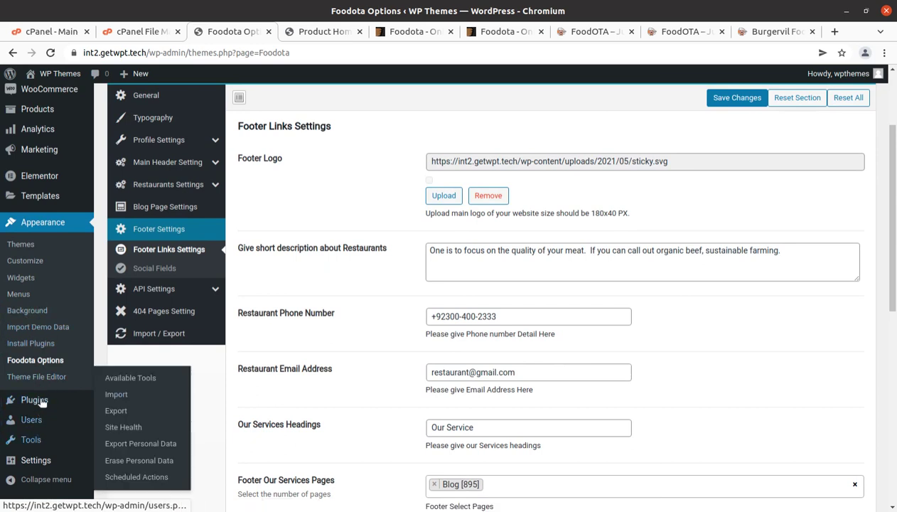
{"action": "scroll", "coordinate": [48, 370], "scroll_direction": "up", "scroll_amount": 3}
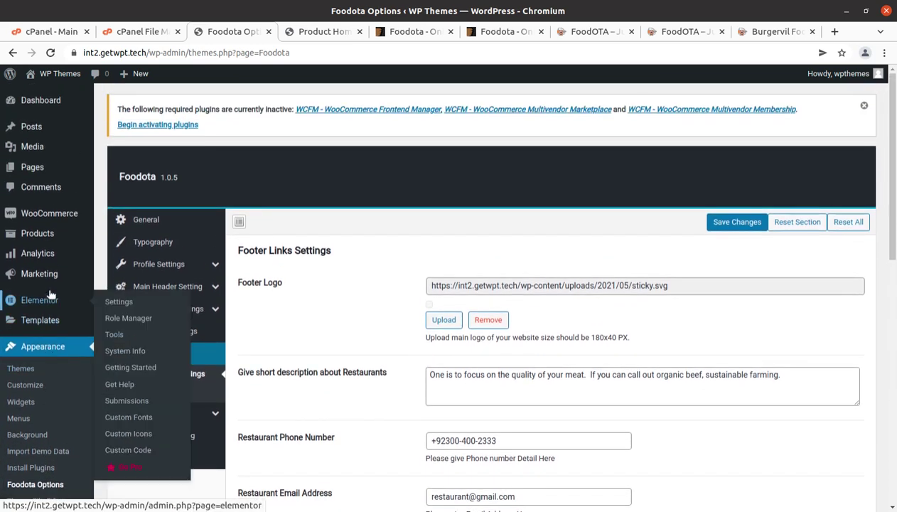
{"action": "left_click", "coordinate": [31, 104]}
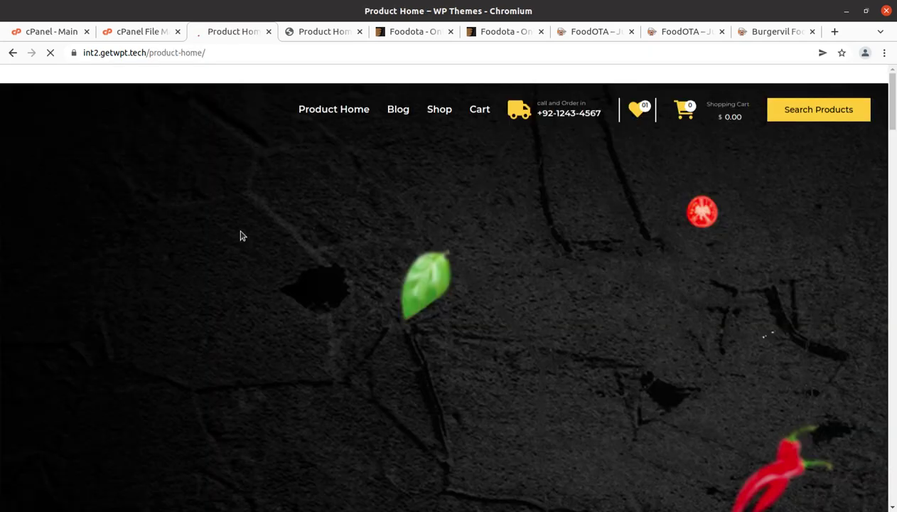
- Scroll through the Special kombo Pack pizza hero (35.99, was 52.00) and food deal banners
{"action": "scroll", "coordinate": [251, 248], "scroll_direction": "down", "scroll_amount": 5}
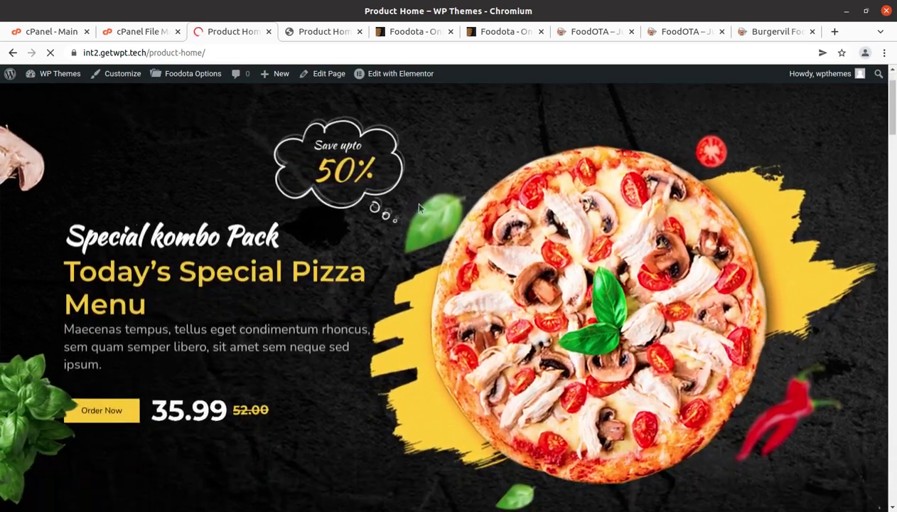
{"action": "scroll", "coordinate": [448, 302], "scroll_direction": "down", "scroll_amount": 4}
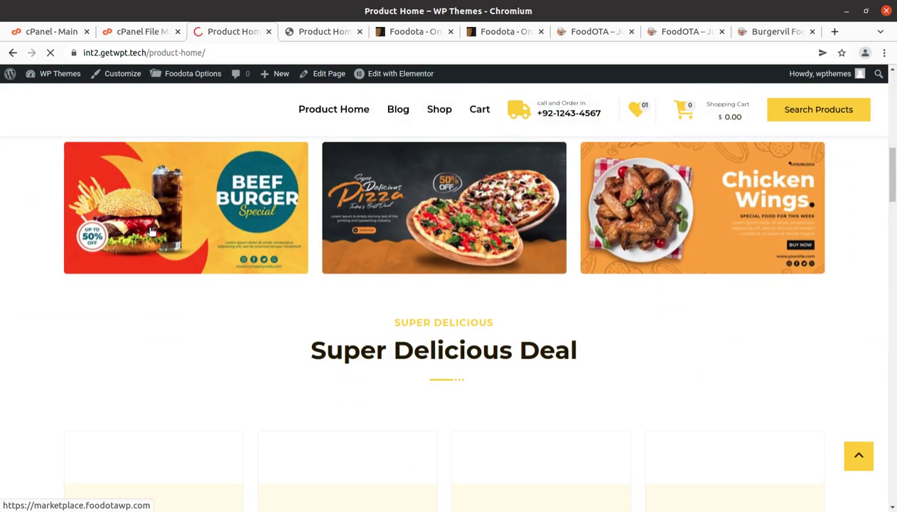
{"action": "scroll", "coordinate": [152, 231], "scroll_direction": "up", "scroll_amount": 4}
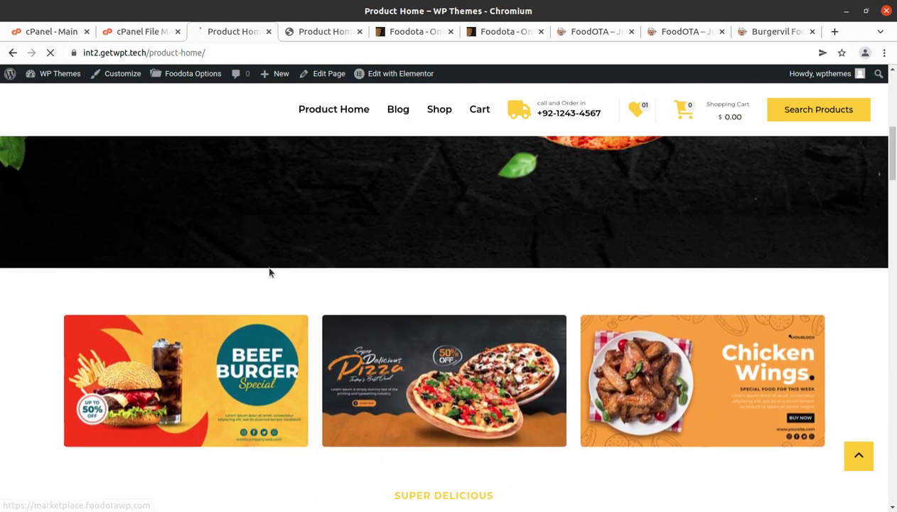
{"action": "scroll", "coordinate": [268, 272], "scroll_direction": "up", "scroll_amount": 2}
{"action": "scroll", "coordinate": [269, 272], "scroll_direction": "up", "scroll_amount": 2}
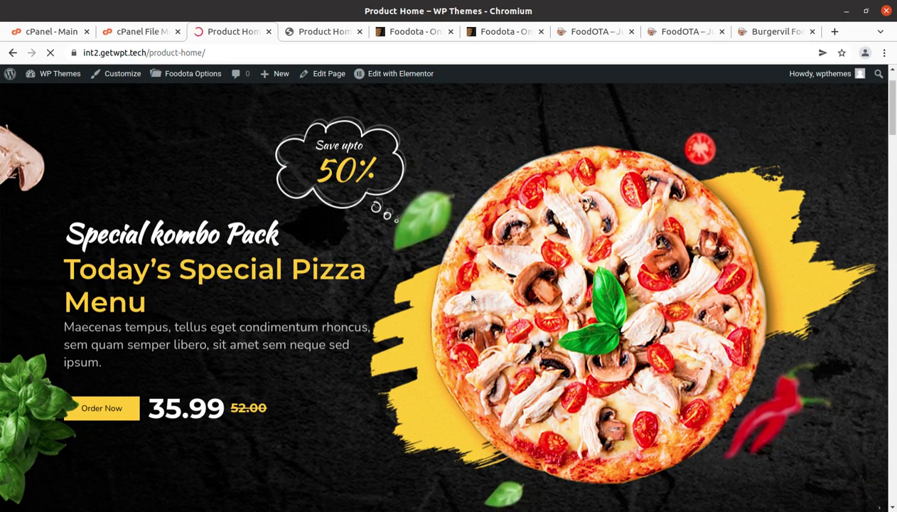
{"action": "scroll", "coordinate": [319, 278], "scroll_direction": "down", "scroll_amount": 2}
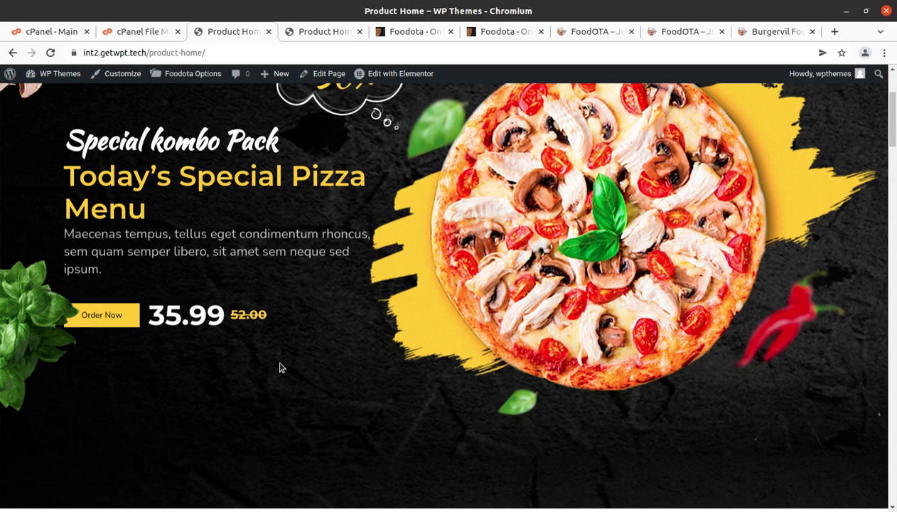
{"action": "scroll", "coordinate": [281, 368], "scroll_direction": "up", "scroll_amount": 3}
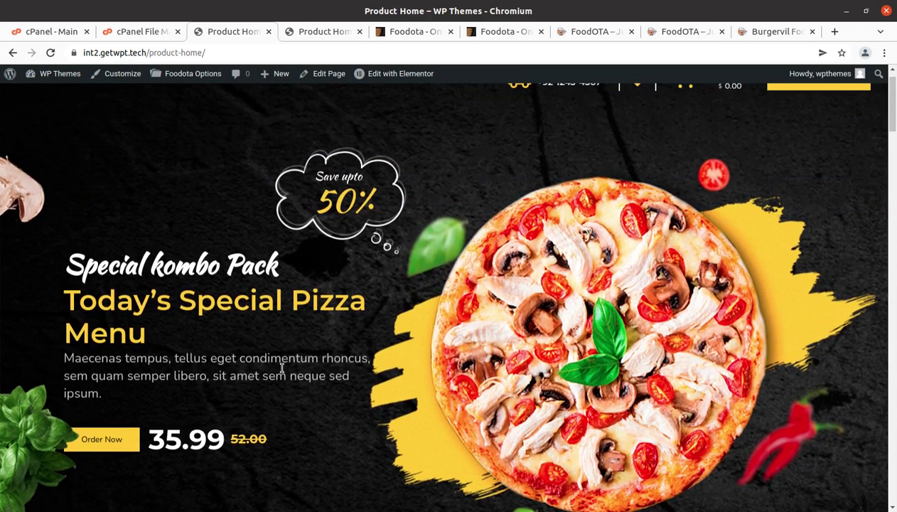